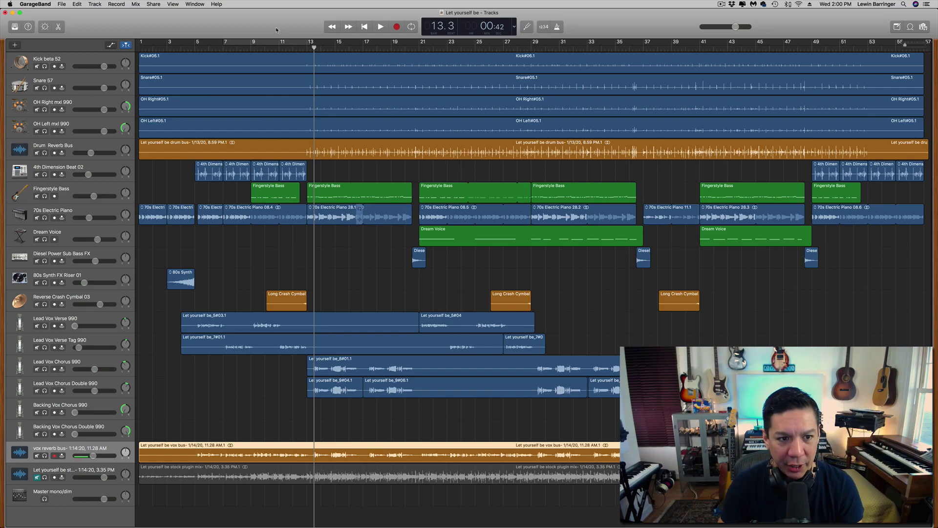
# Step: Select the Kick, Snare, OH Right and OH Left tracks in turn, ending on Drum Reverb Bus
pyautogui.click(201, 64)
pyautogui.click(198, 84)
pyautogui.click(195, 105)
pyautogui.click(193, 125)
pyautogui.click(203, 148)
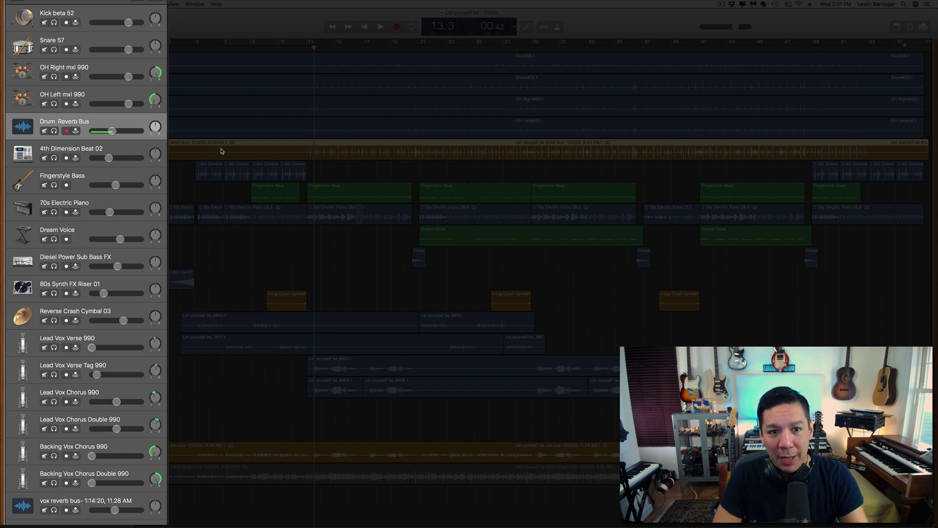
# Step: Solo the Kick beta 52, snare and both overhead tracks, then play from bar 13
pyautogui.click(177, 66)
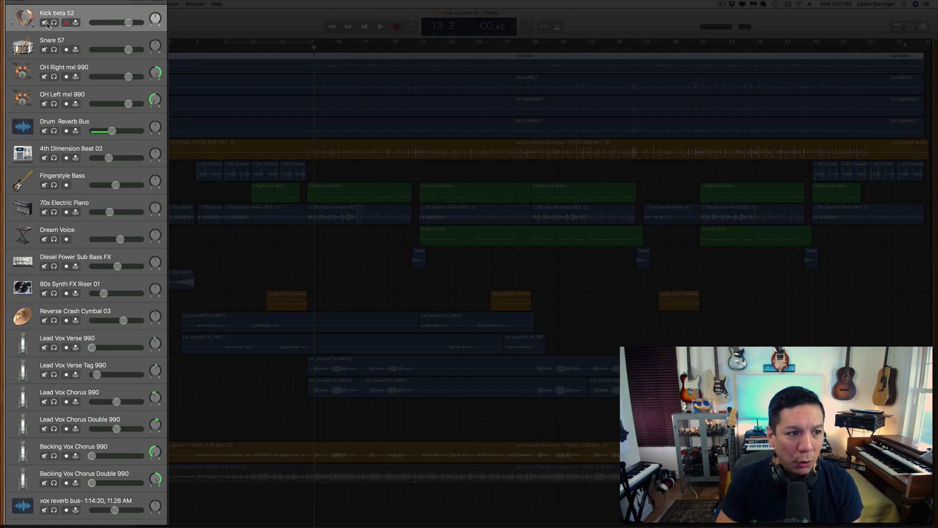
pyautogui.moveTo(54, 23); pyautogui.dragTo(59, 98)
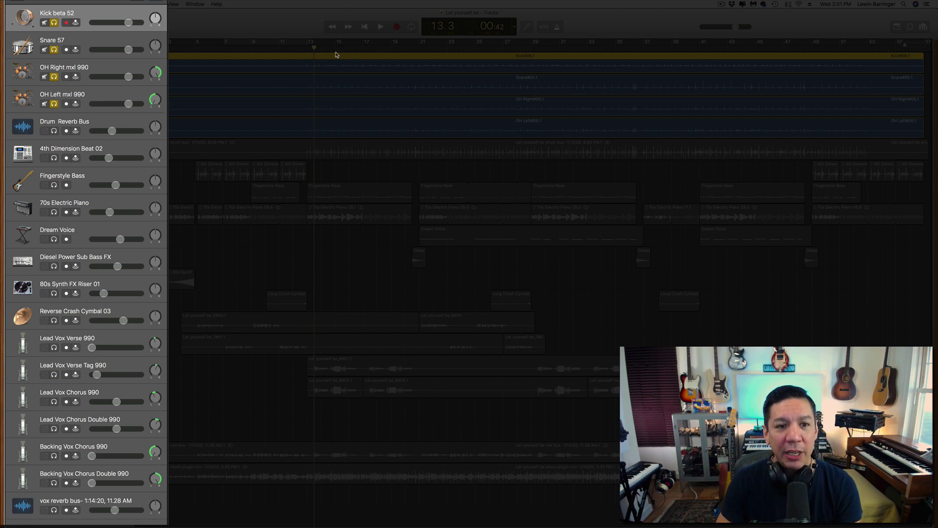
pyautogui.click(306, 49)
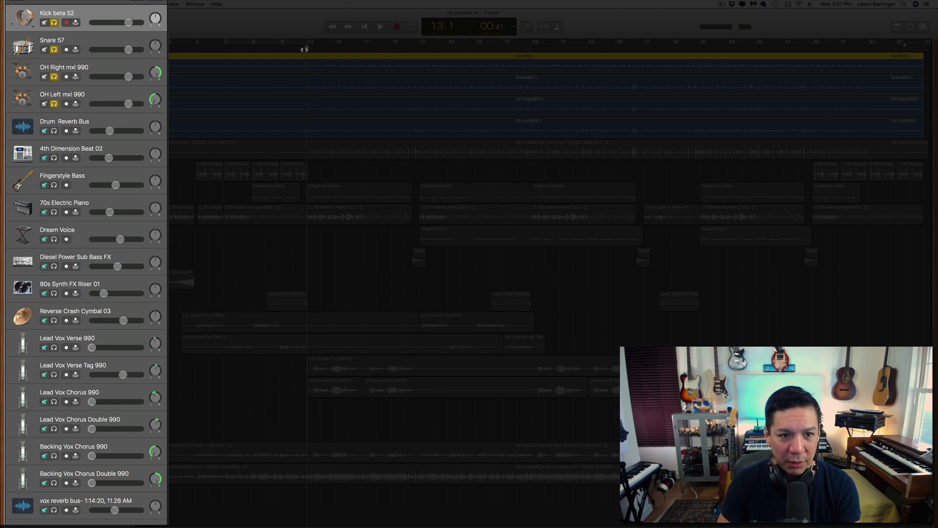
pyautogui.press('space')
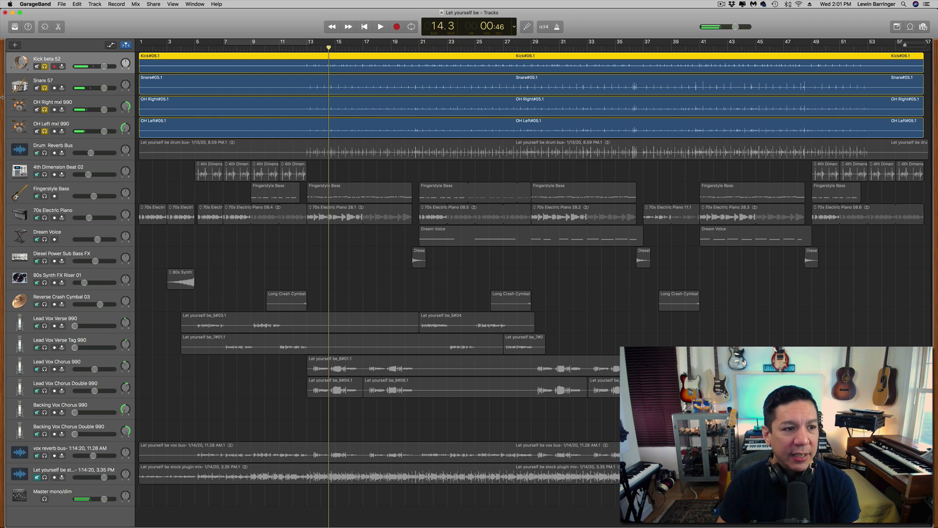
# Step: Unsolo the drums and play the Drum Reverb Bus soloed, then unsolo it
pyautogui.moveTo(44, 67); pyautogui.dragTo(43, 152)
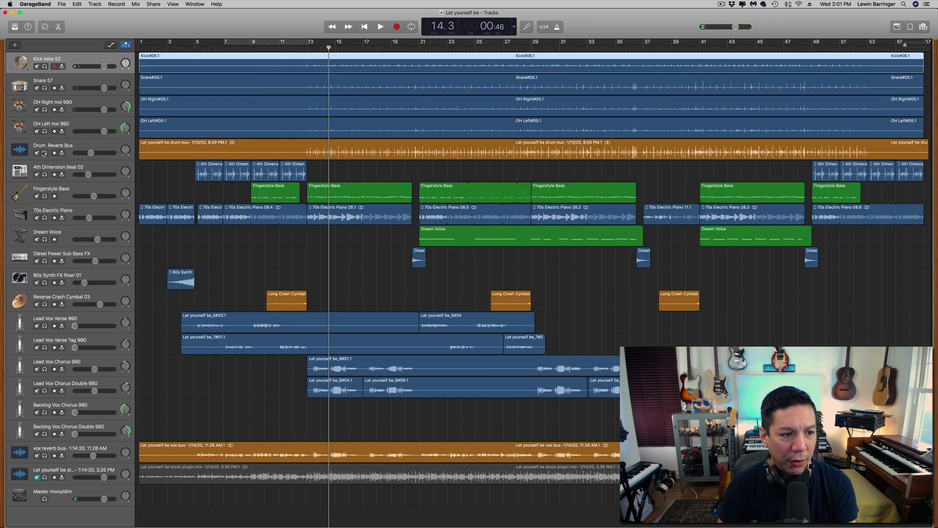
pyautogui.click(44, 153)
pyautogui.click(97, 148)
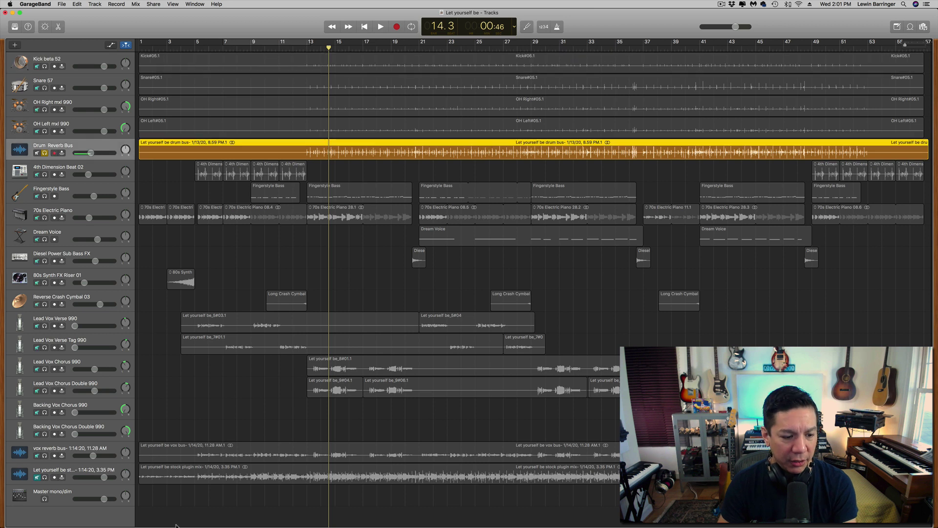
pyautogui.press('space')
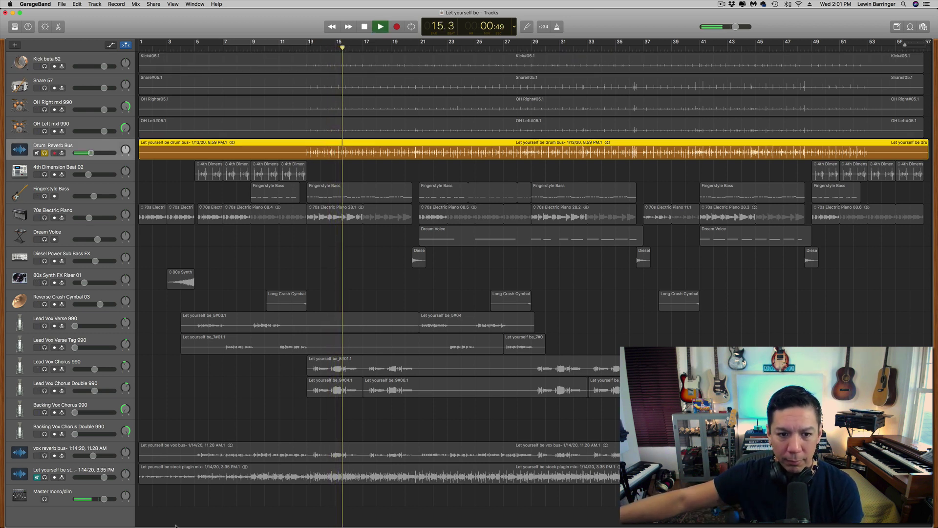
pyautogui.press('space')
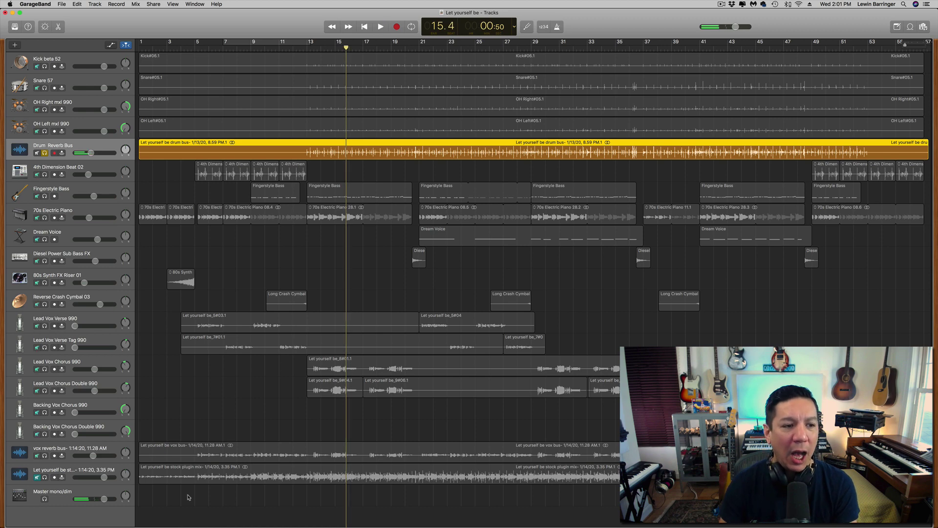
pyautogui.click(45, 153)
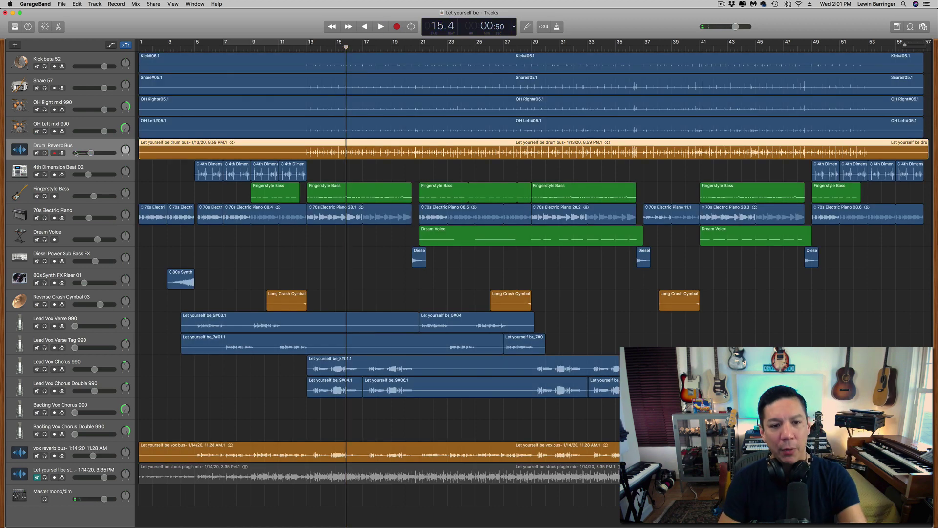
# Step: Look over 4th Dimension Beat 02 and Fingerstyle Bass, then audition 70s Electric Piano soloed
pyautogui.click(194, 174)
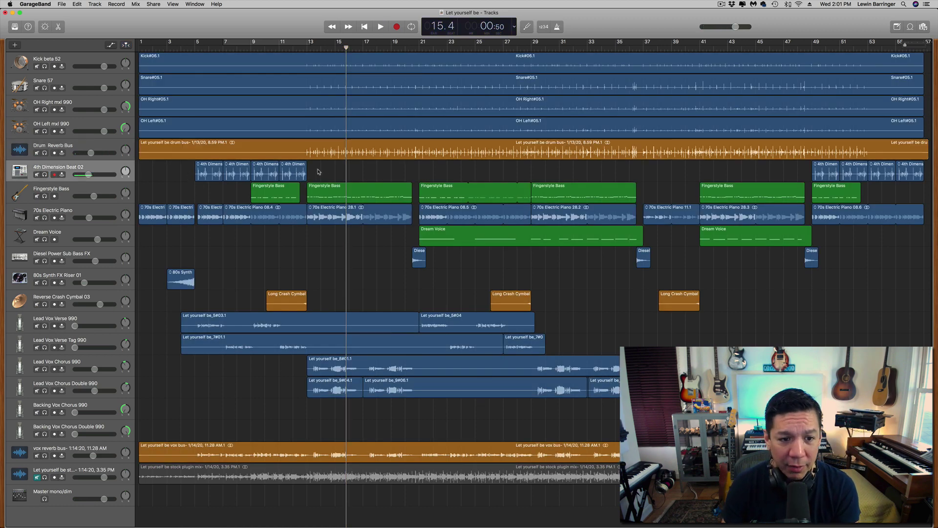
pyautogui.moveTo(309, 171); pyautogui.dragTo(189, 173)
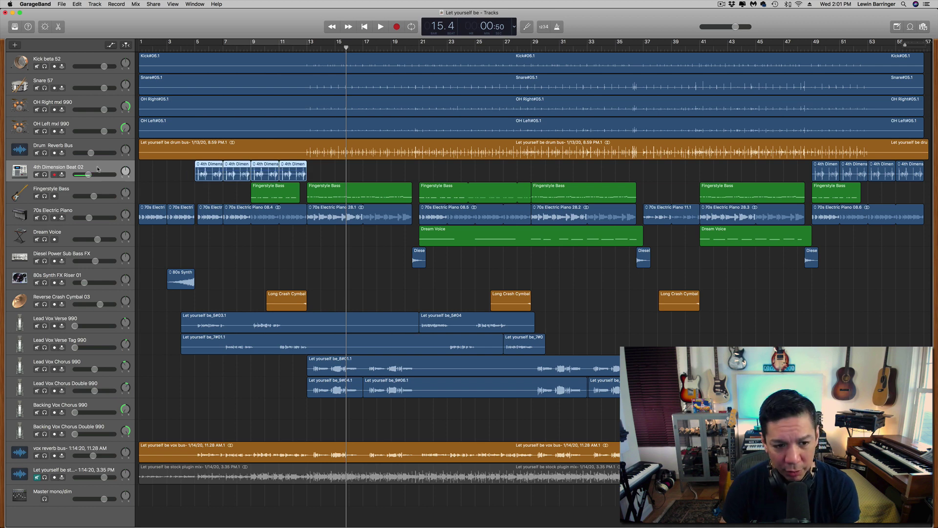
pyautogui.click(101, 192)
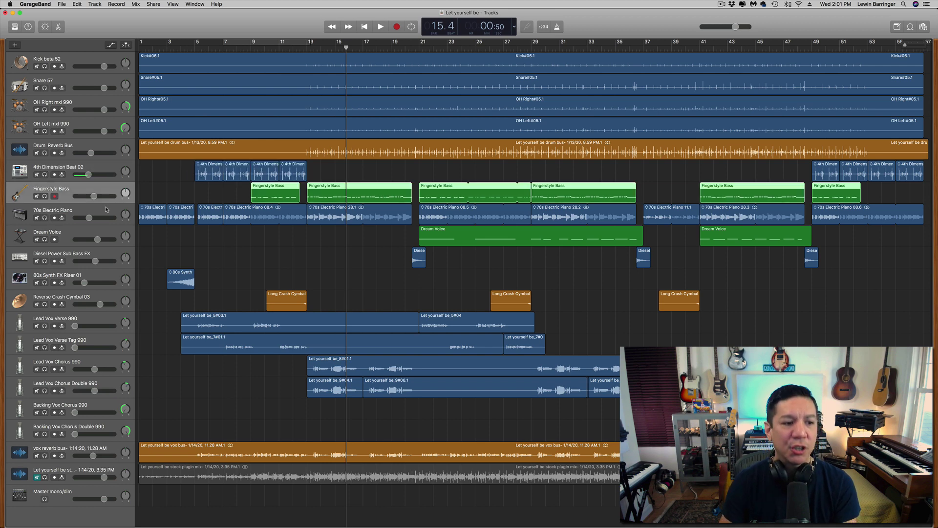
pyautogui.click(104, 211)
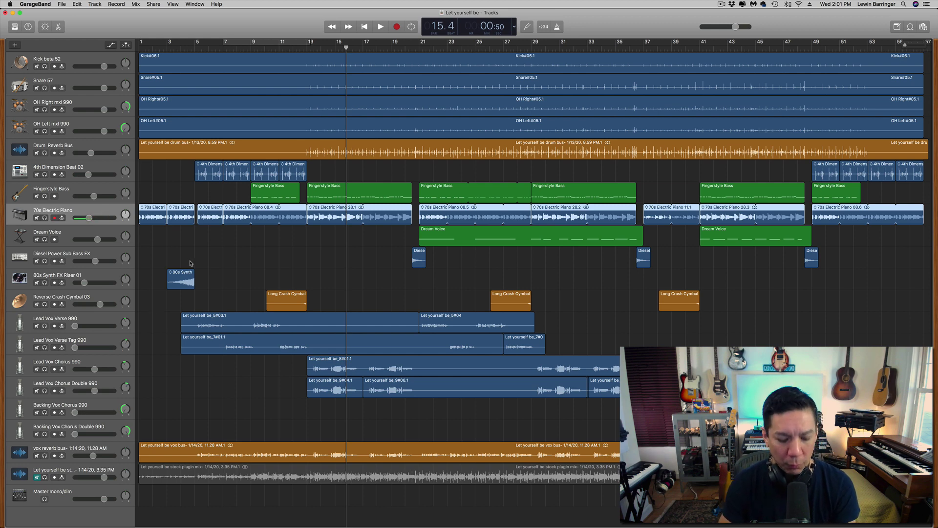
pyautogui.press('s')
pyautogui.press('space')
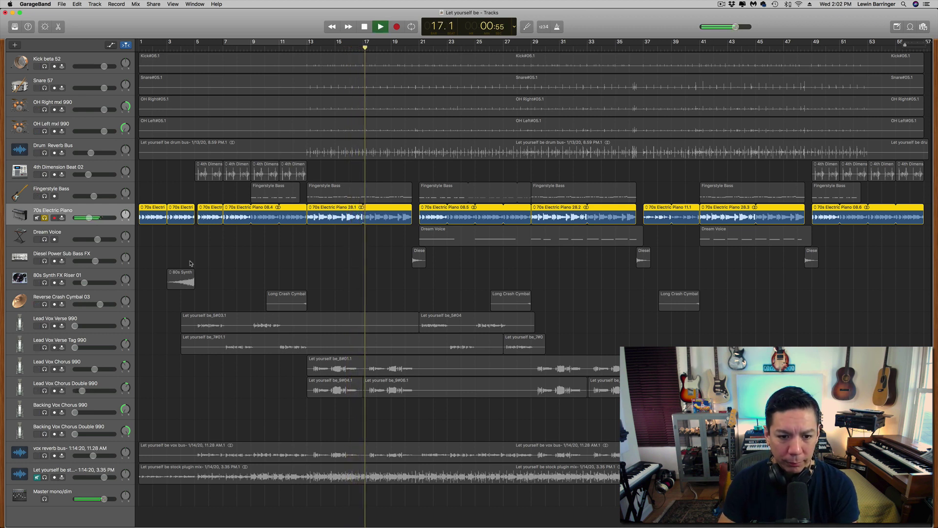
pyautogui.press('space')
pyautogui.click(44, 218)
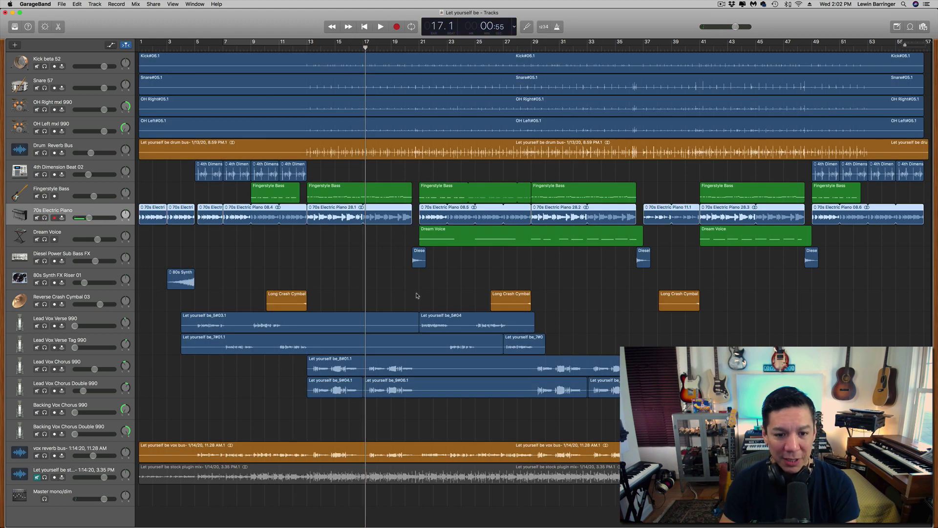
# Step: Survey Dream Voice, Diesel Power Sub Bass FX, synth riser, reverse cymbal and vocal regions
pyautogui.click(104, 234)
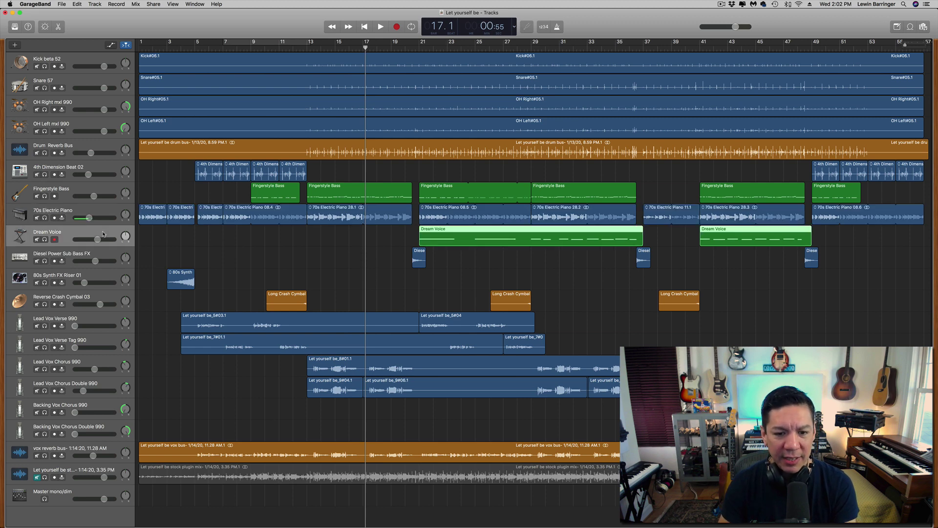
pyautogui.click(107, 258)
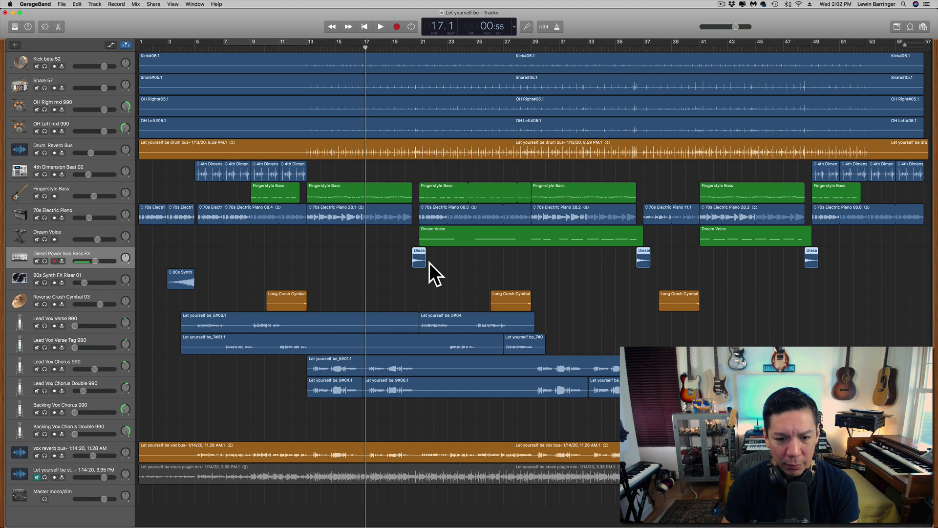
pyautogui.click(106, 279)
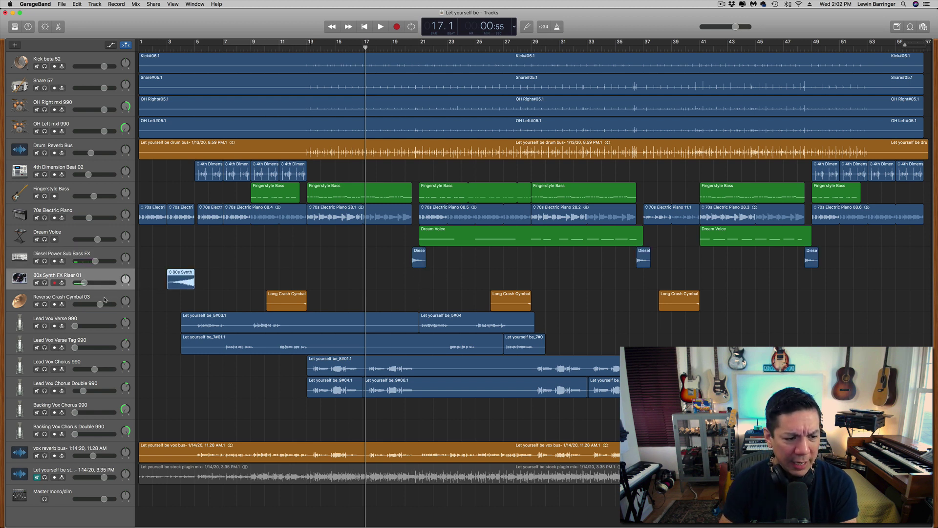
pyautogui.click(107, 299)
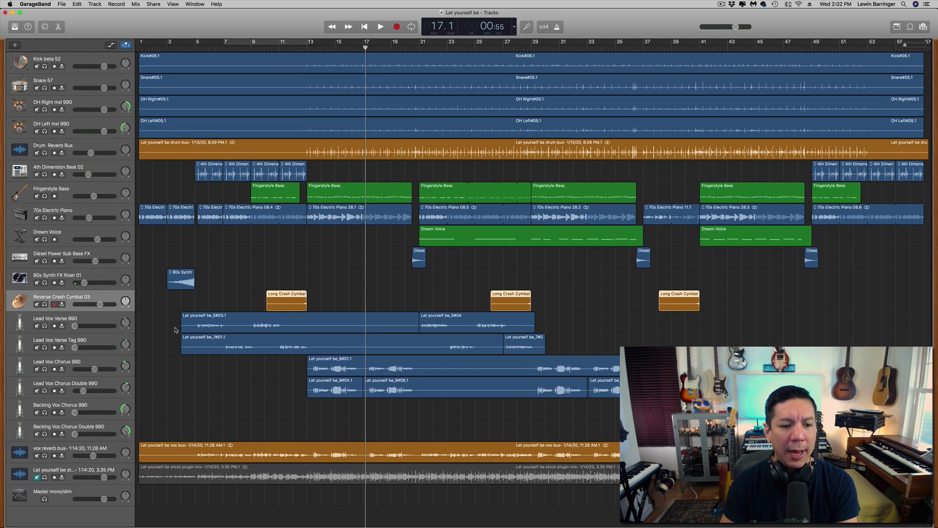
pyautogui.moveTo(172, 320); pyautogui.dragTo(761, 426)
pyautogui.moveTo(486, 423); pyautogui.dragTo(487, 448)
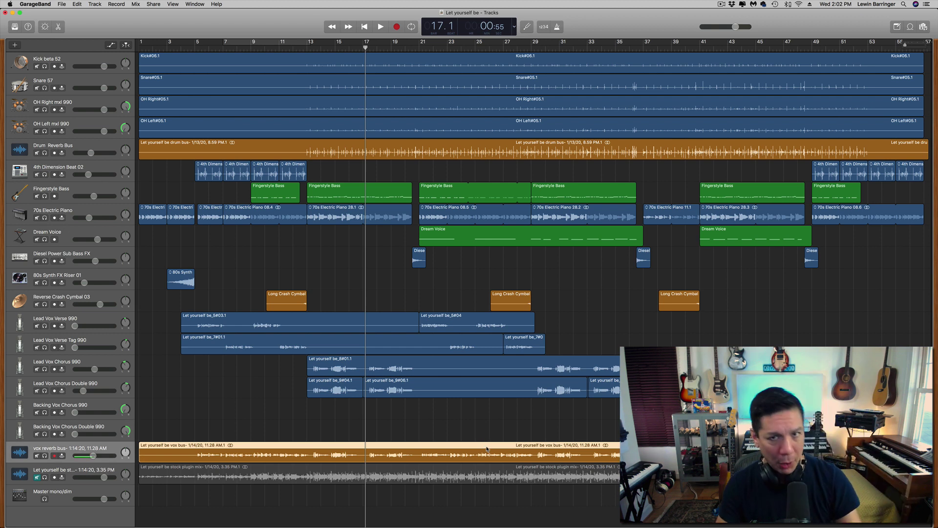
pyautogui.click(477, 434)
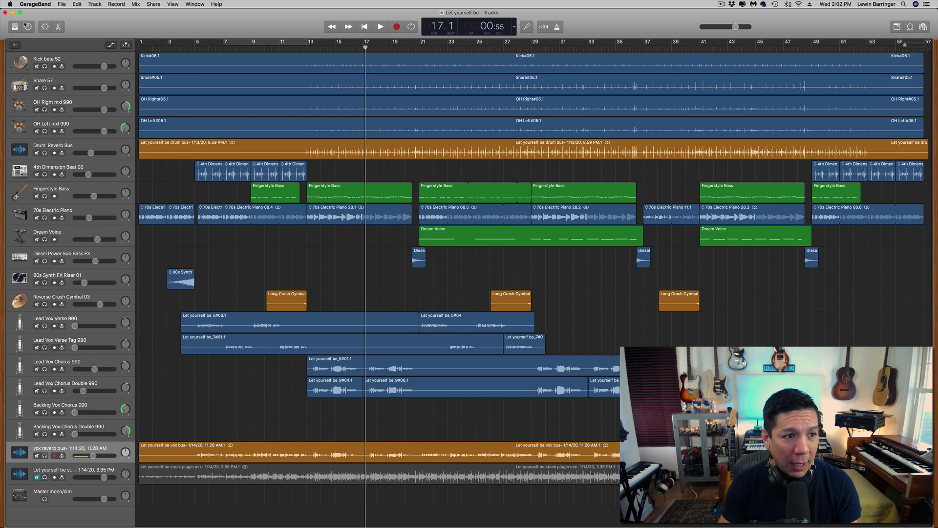
# Step: Show Smart Controls and review the AUMatrixReverb Large Hall settings, then close the plug-in
pyautogui.click(45, 26)
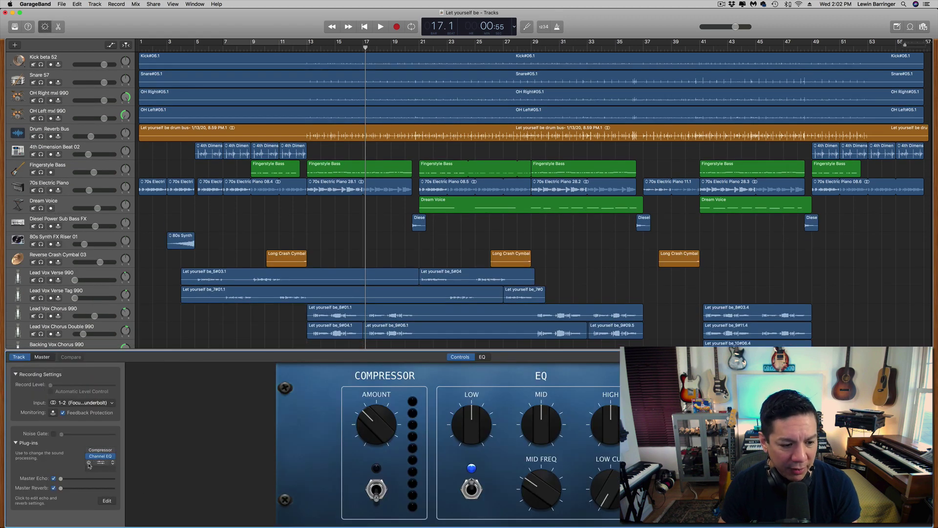
pyautogui.click(100, 463)
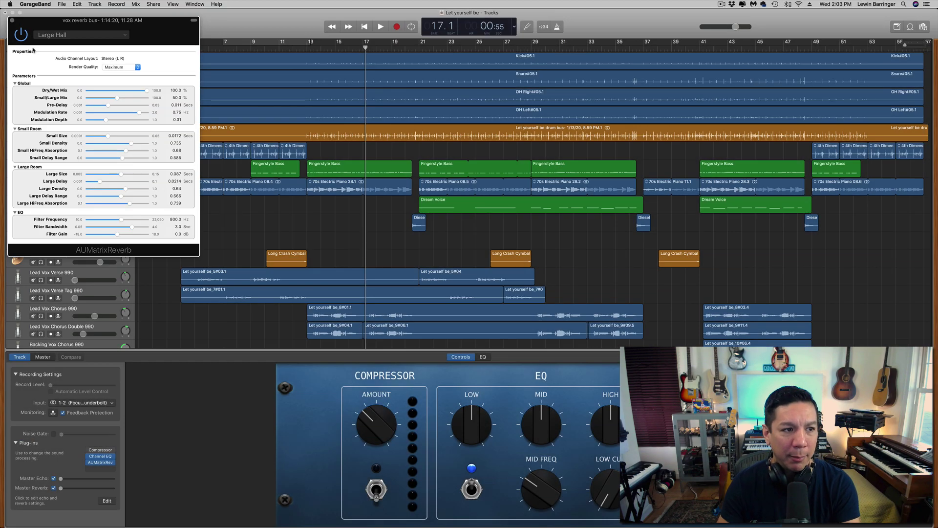
pyautogui.click(13, 22)
pyautogui.scroll(-4, 279, 274)
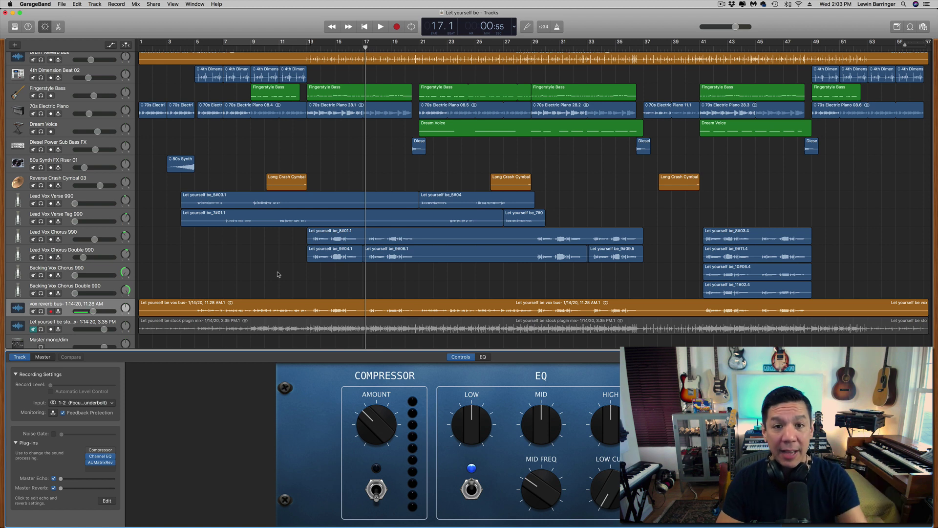
# Step: Set the playhead to bar 13.3, show volume automation, and nudge the vox reverb bus volume up
pyautogui.click(81, 308)
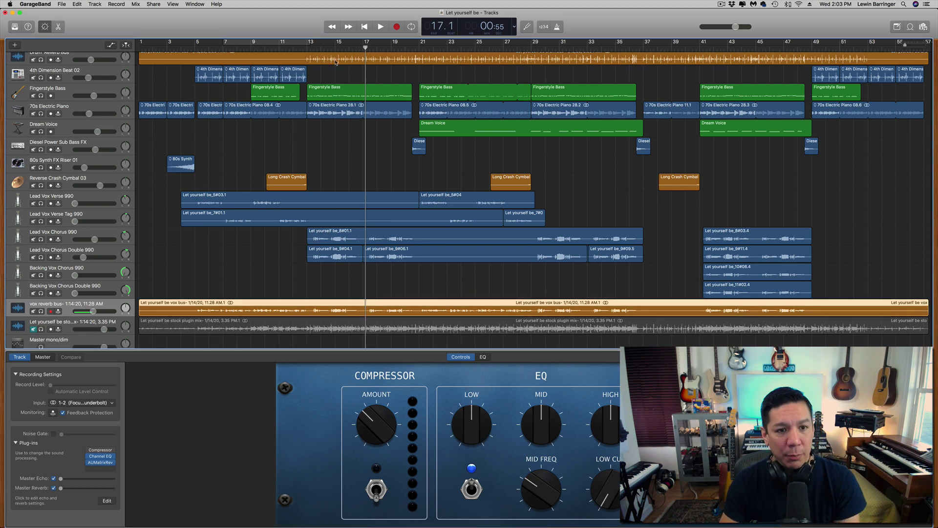
pyautogui.click(309, 48)
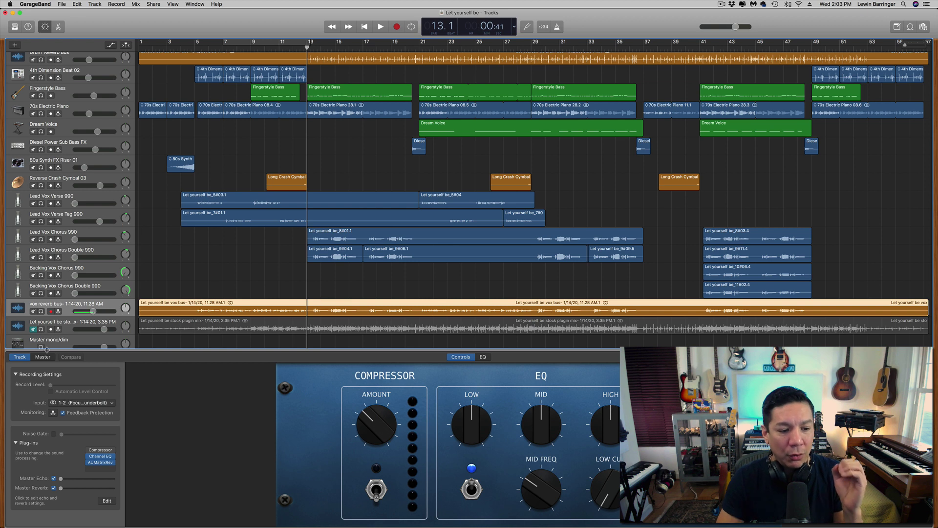
pyautogui.moveTo(90, 466)
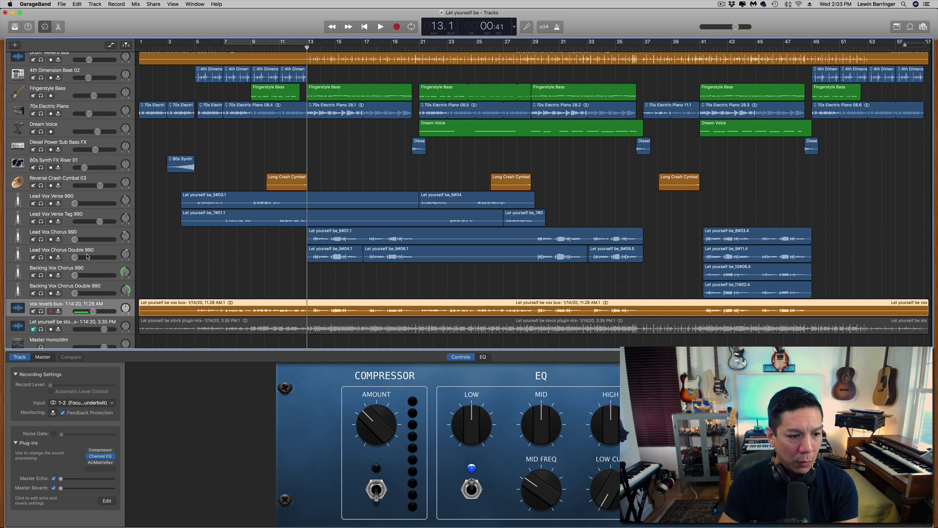
pyautogui.press('a')
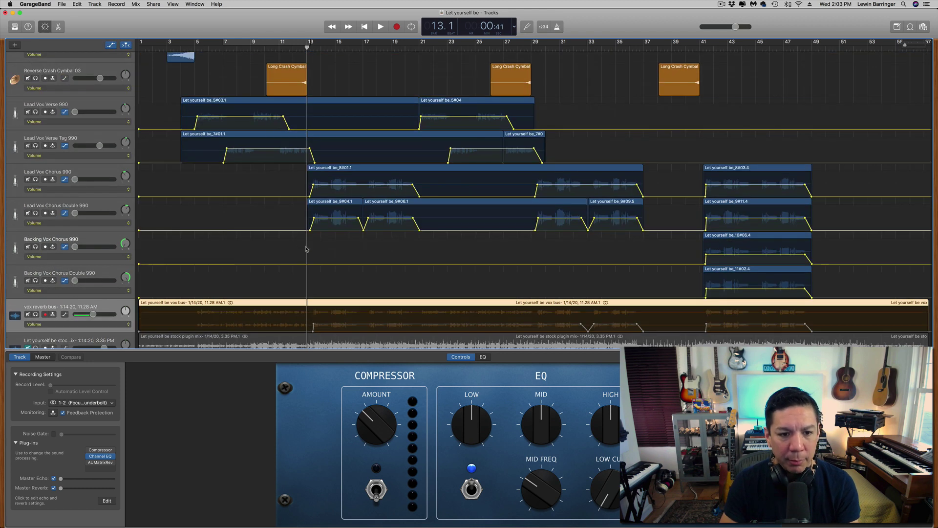
pyautogui.click(314, 47)
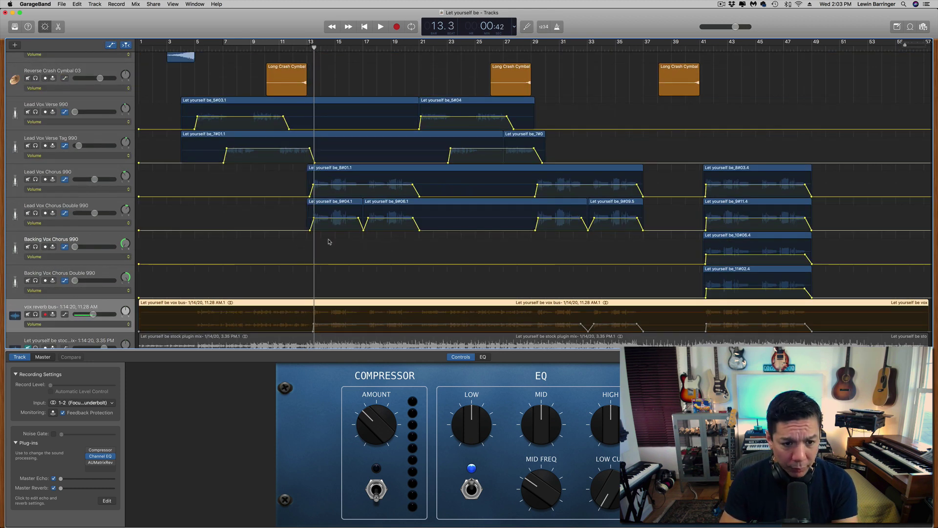
pyautogui.scroll(-2, 287, 255)
pyautogui.scroll(-1, 288, 255)
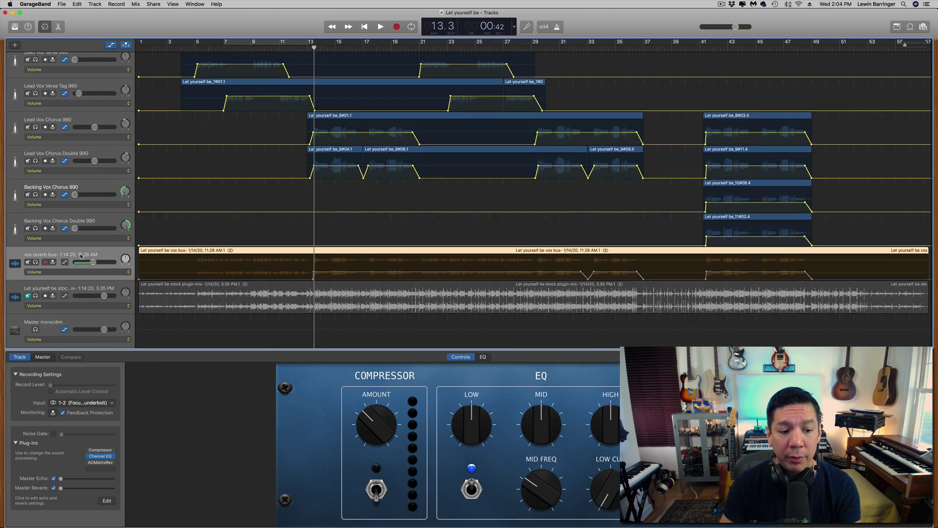
pyautogui.moveTo(93, 264); pyautogui.dragTo(101, 265)
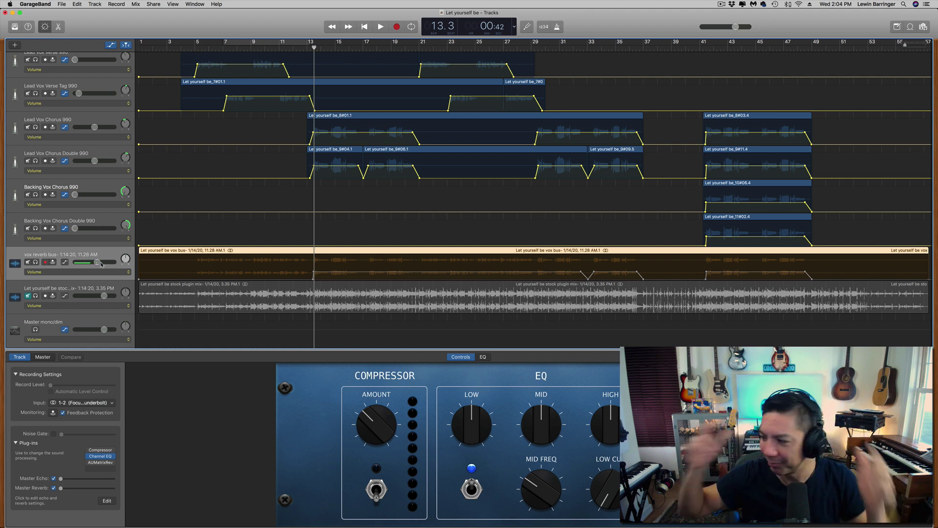
pyautogui.press('space')
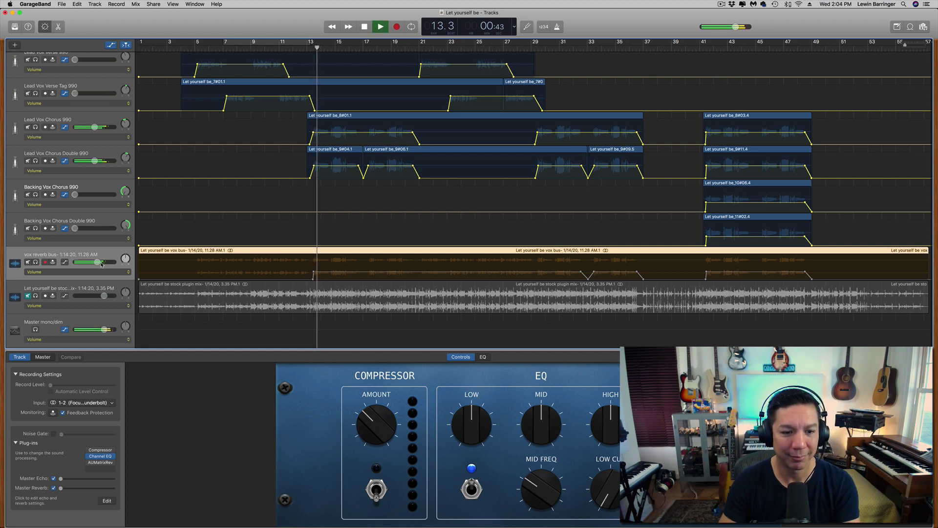
pyautogui.press('space')
pyautogui.click(36, 127)
pyautogui.click(35, 160)
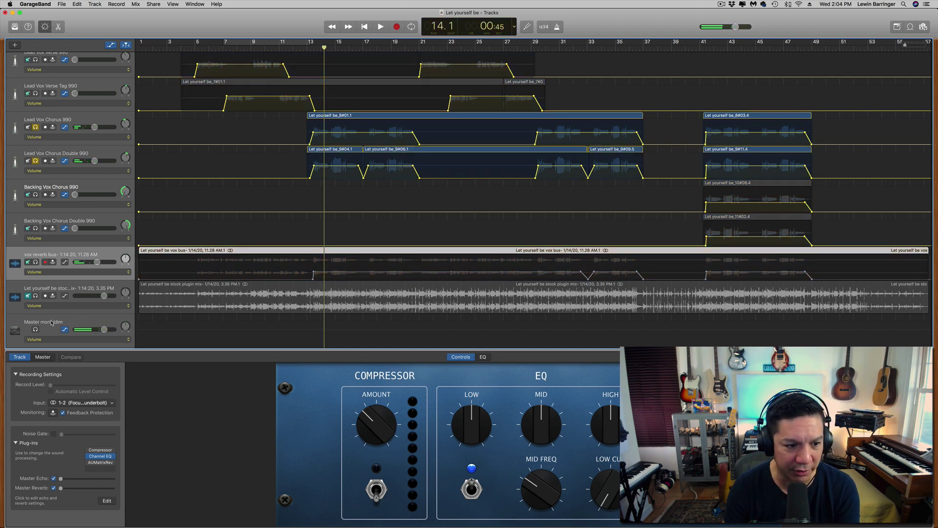
pyautogui.click(36, 295)
pyautogui.click(35, 295)
pyautogui.click(35, 262)
pyautogui.press('space')
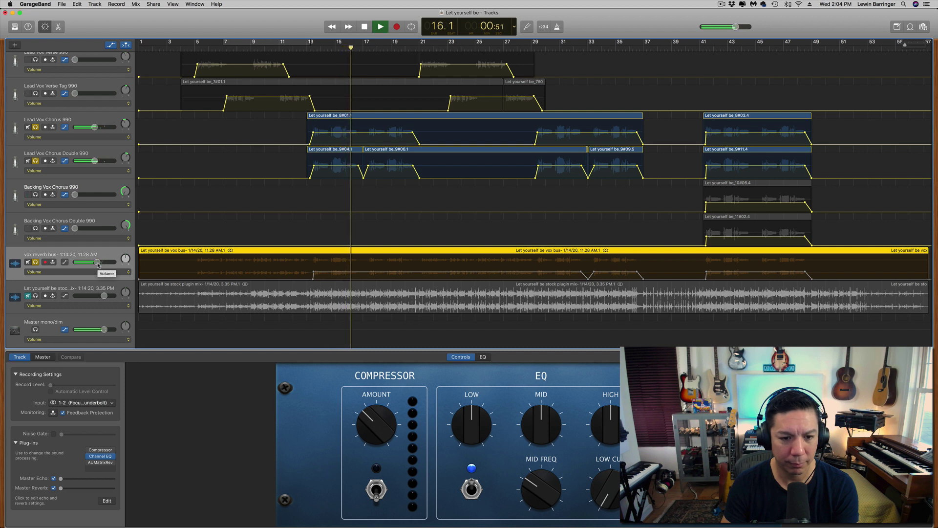
pyautogui.press('space')
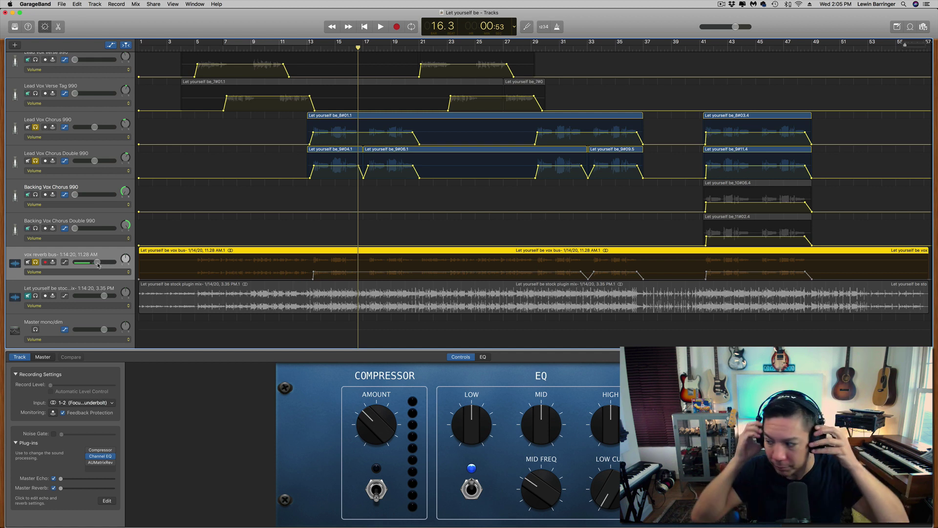
pyautogui.press('space')
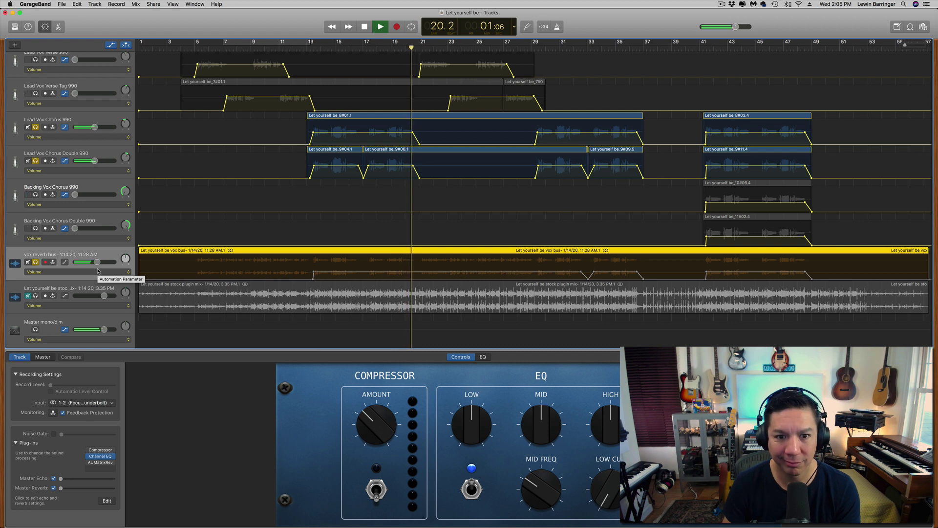
pyautogui.press('space')
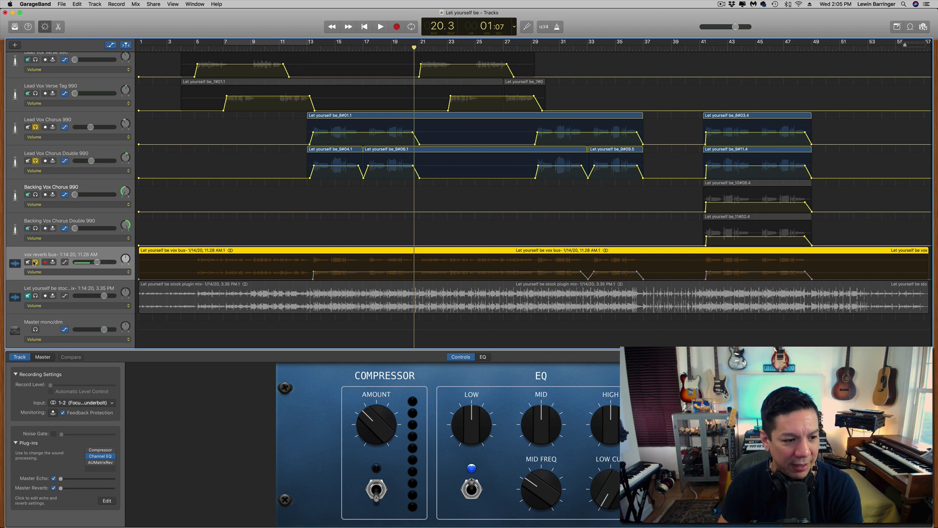
pyautogui.click(35, 262)
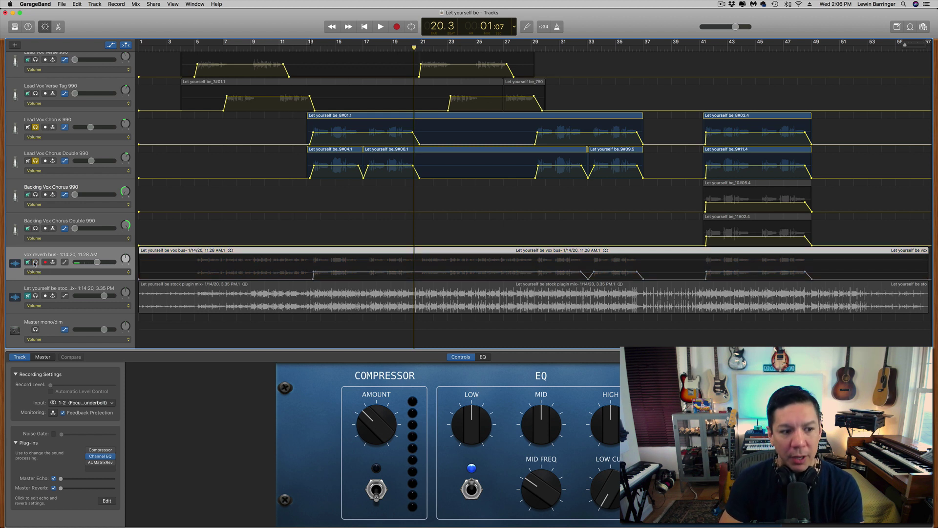
pyautogui.click(35, 262)
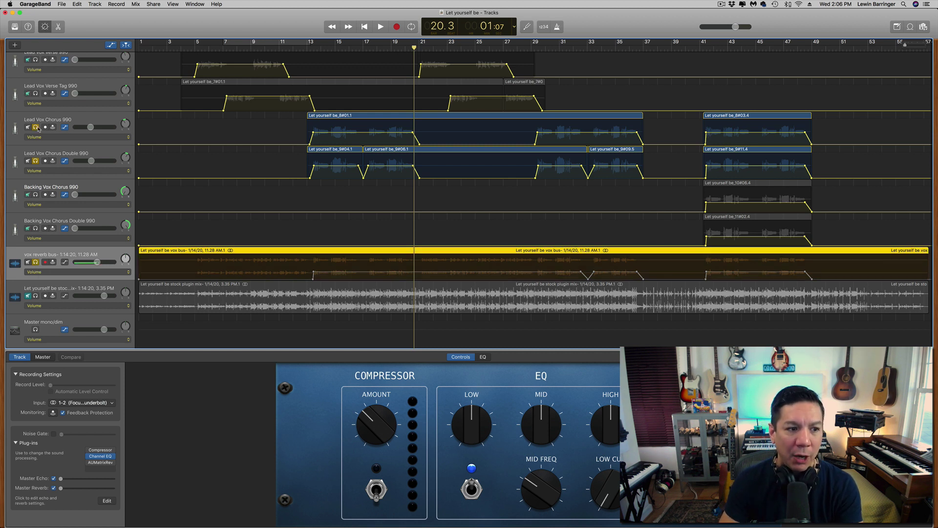
pyautogui.click(35, 127)
pyautogui.click(35, 161)
pyautogui.click(35, 262)
# Step: Use Save As in the AUMatrixReverb preset menu to store the settings as 'Trevor Verb'
pyautogui.moveTo(96, 465)
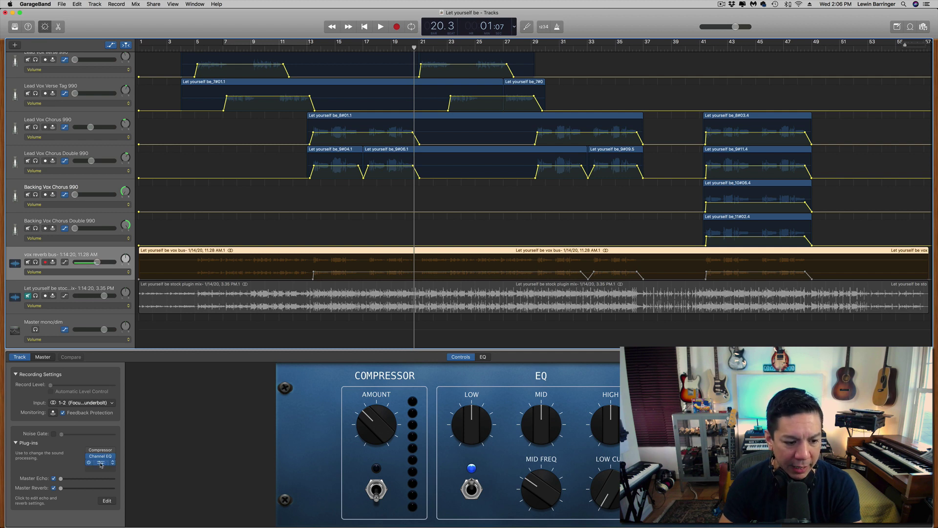
pyautogui.click(101, 464)
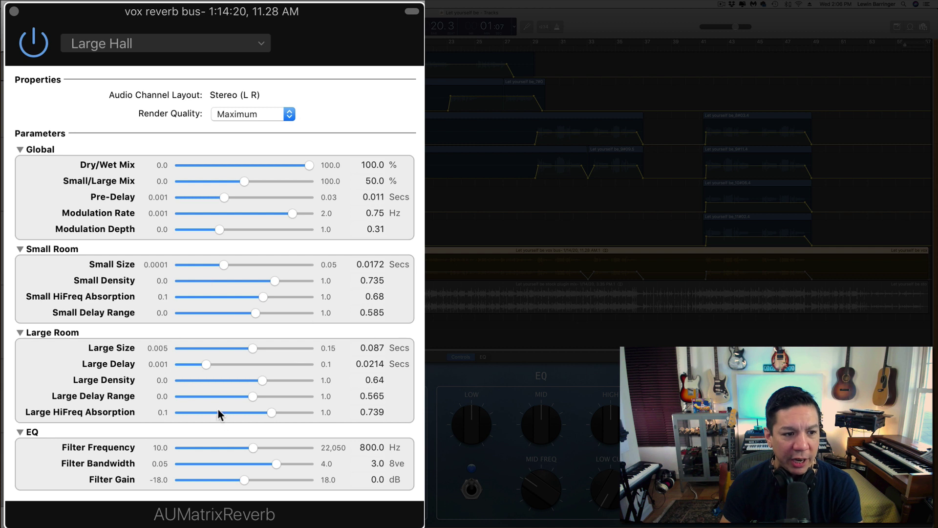
pyautogui.click(191, 48)
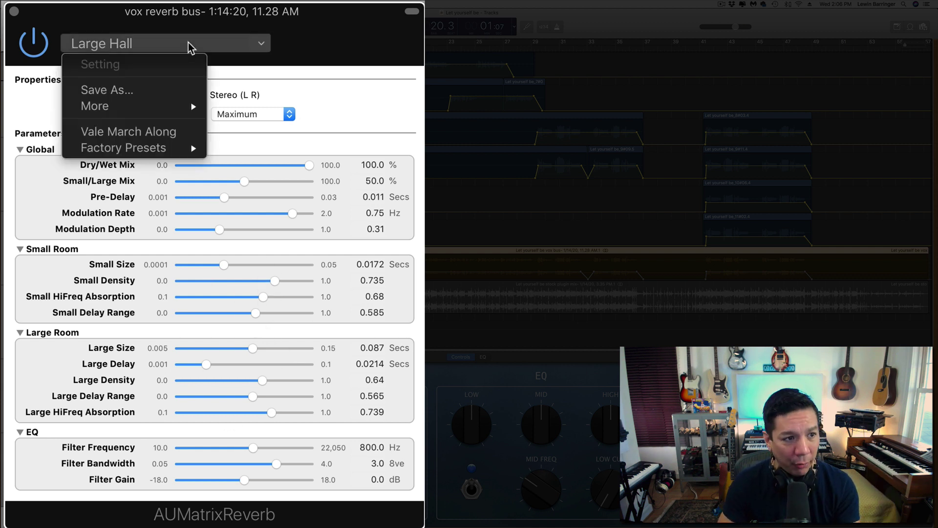
pyautogui.click(157, 89)
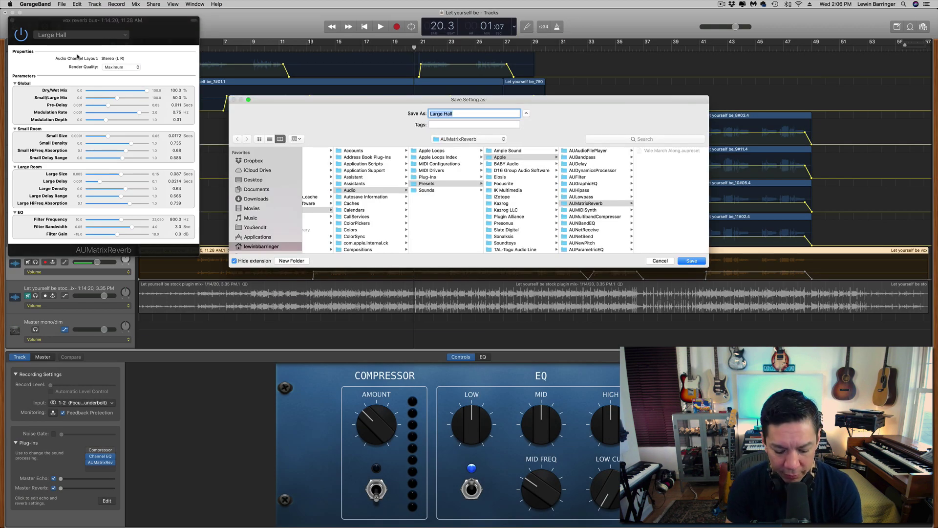
pyautogui.write('Trevor Verb')
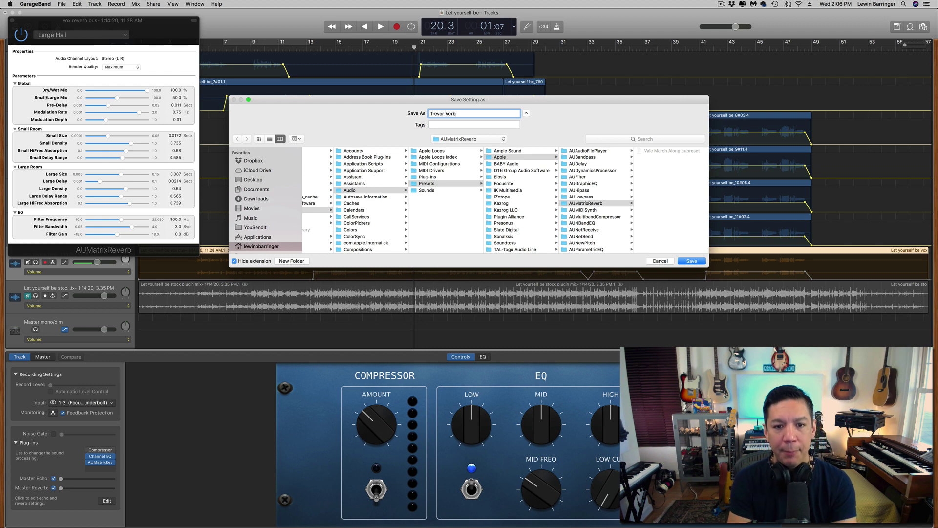
pyautogui.press('Return')
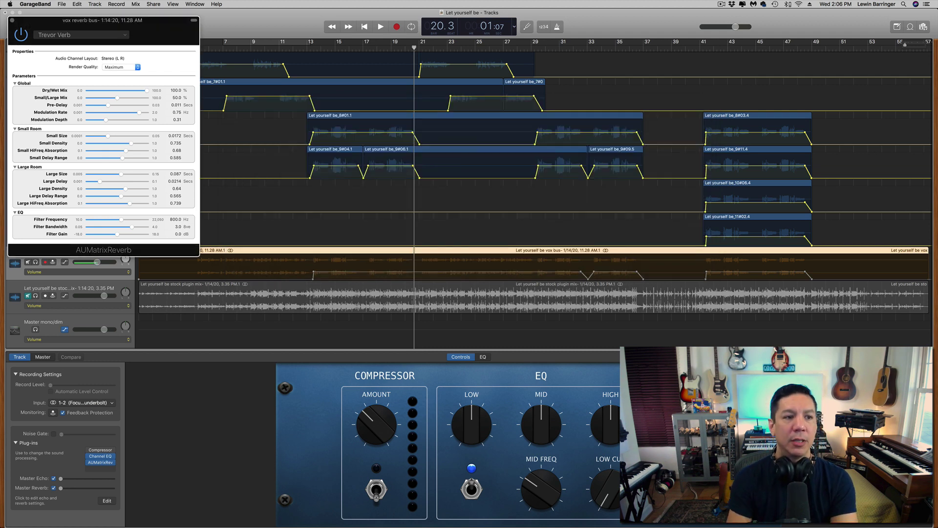
# Step: Close the reverb window, mute the vox reverb bus, and select Lead Vox Chorus 990
pyautogui.click(13, 22)
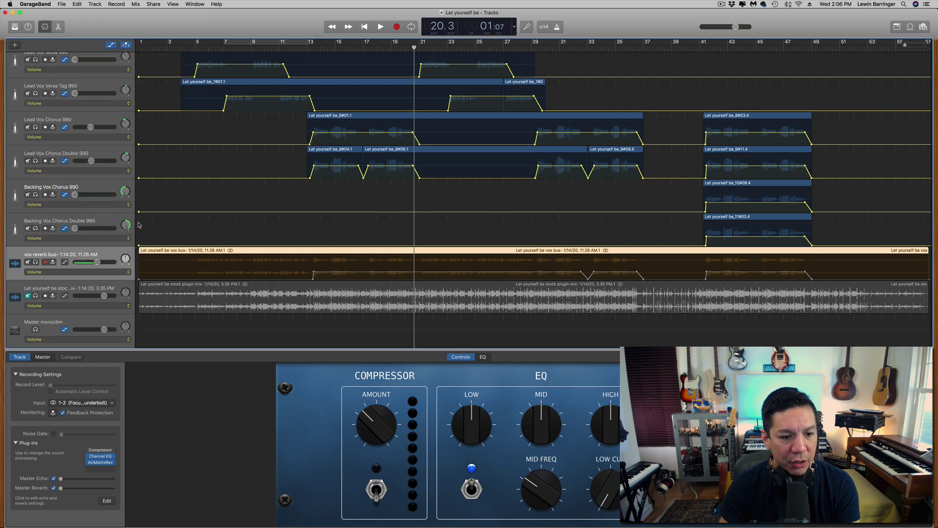
pyautogui.click(28, 263)
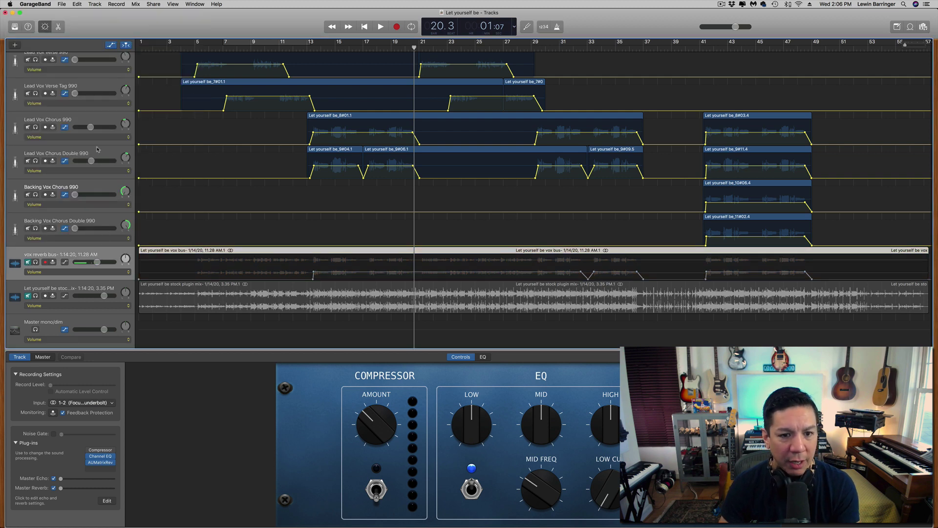
pyautogui.click(95, 121)
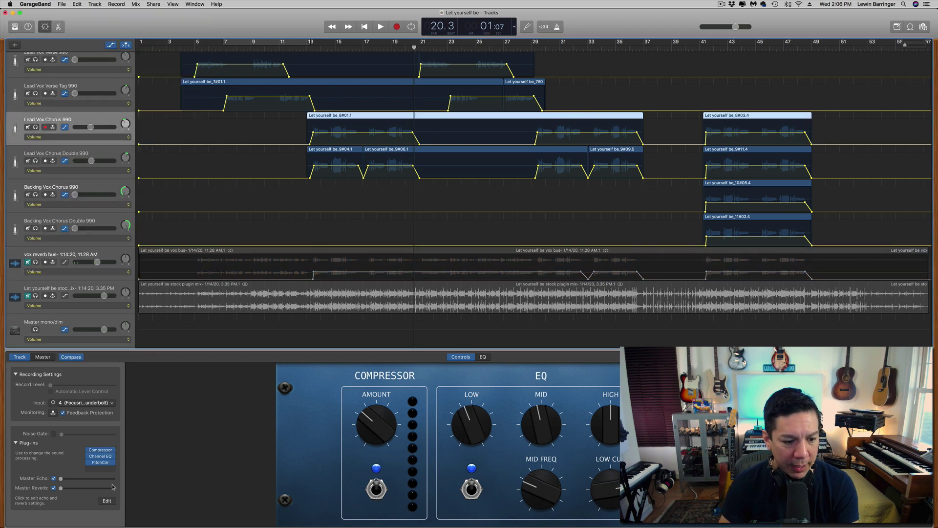
# Step: Insert AUMatrixReverb from Audio Units > Apple and load the Trevor Verb preset
pyautogui.click(113, 469)
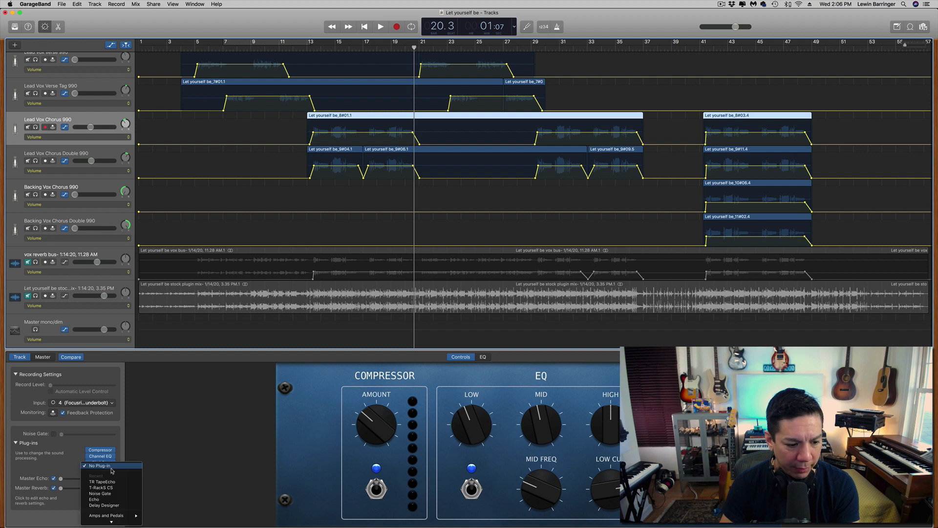
pyautogui.moveTo(112, 521)
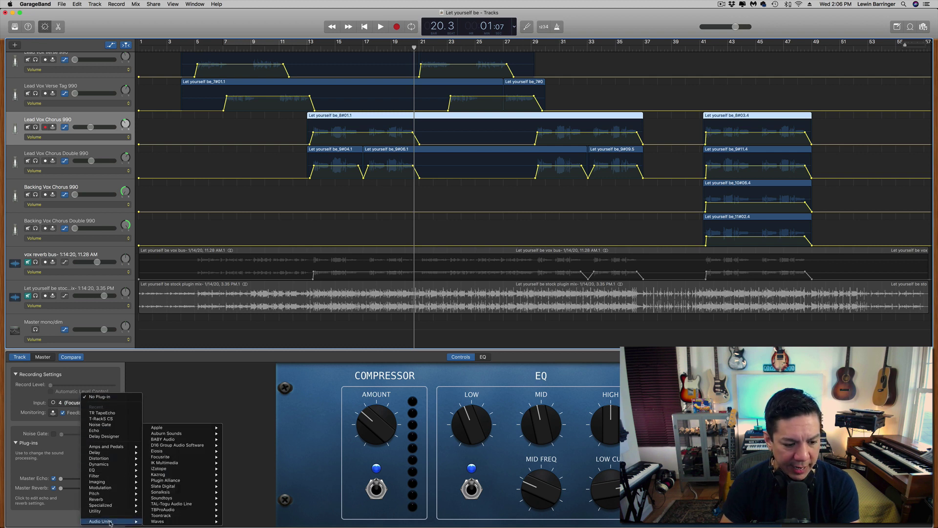
pyautogui.moveTo(196, 522)
pyautogui.moveTo(205, 428)
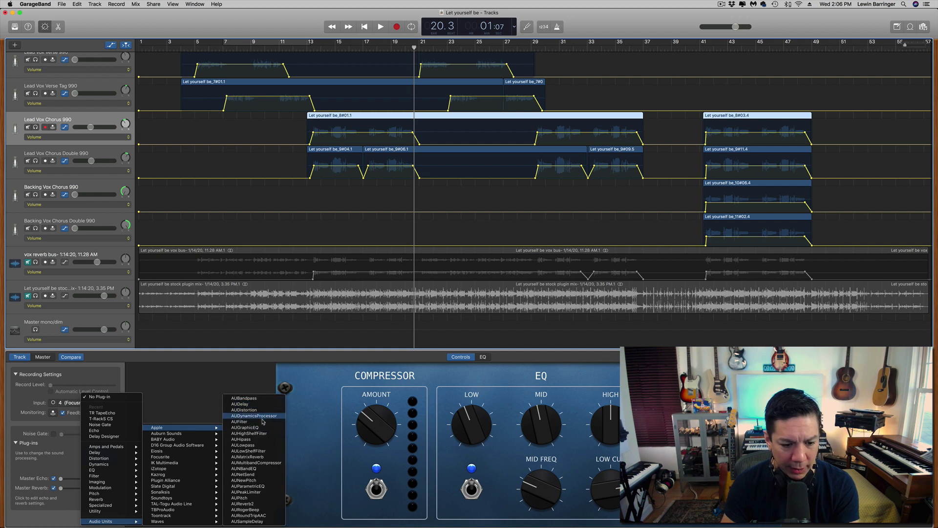
pyautogui.click(269, 458)
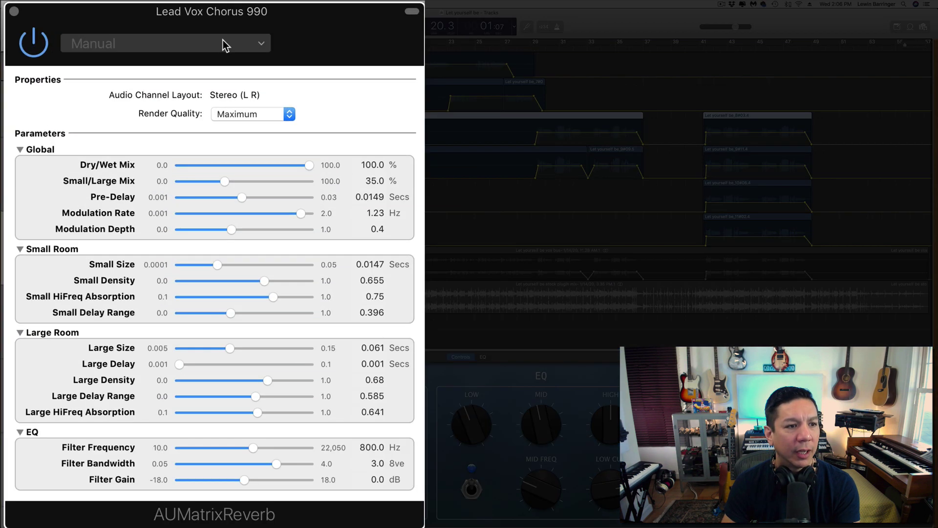
pyautogui.click(106, 25)
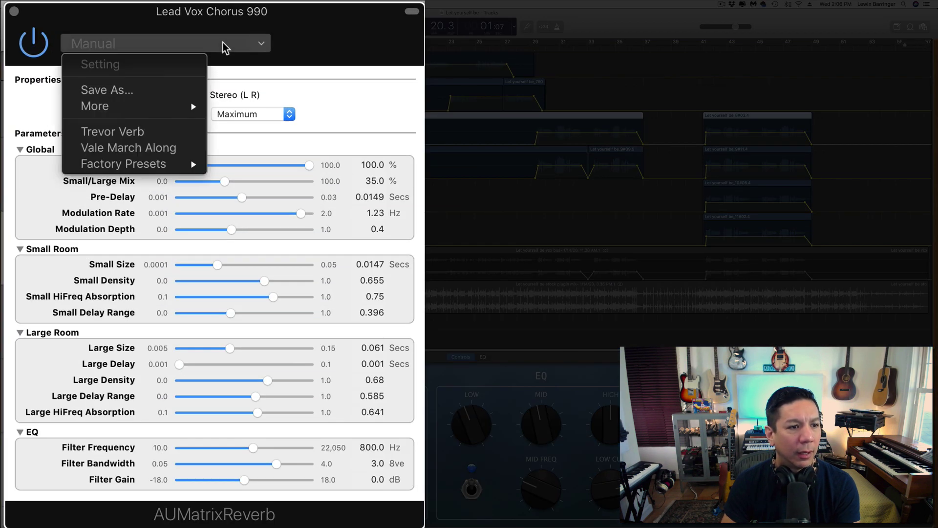
pyautogui.click(166, 132)
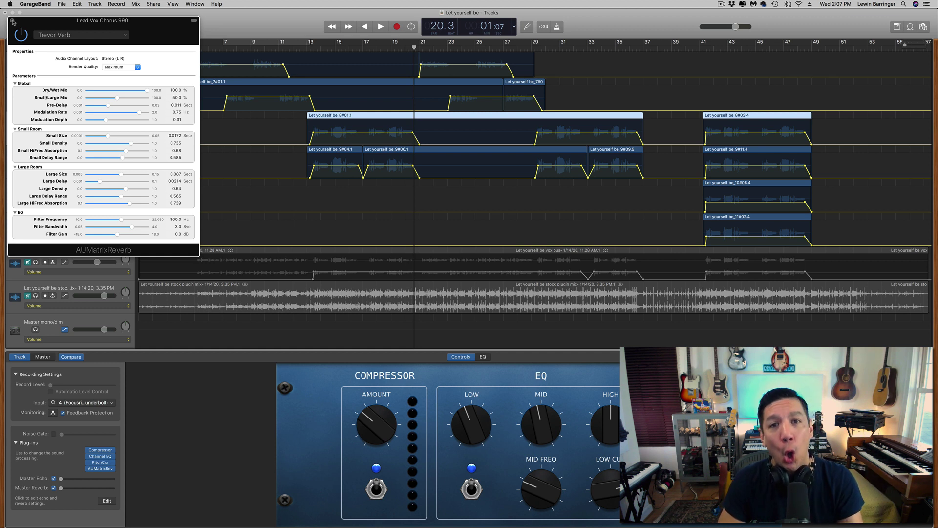
pyautogui.click(13, 21)
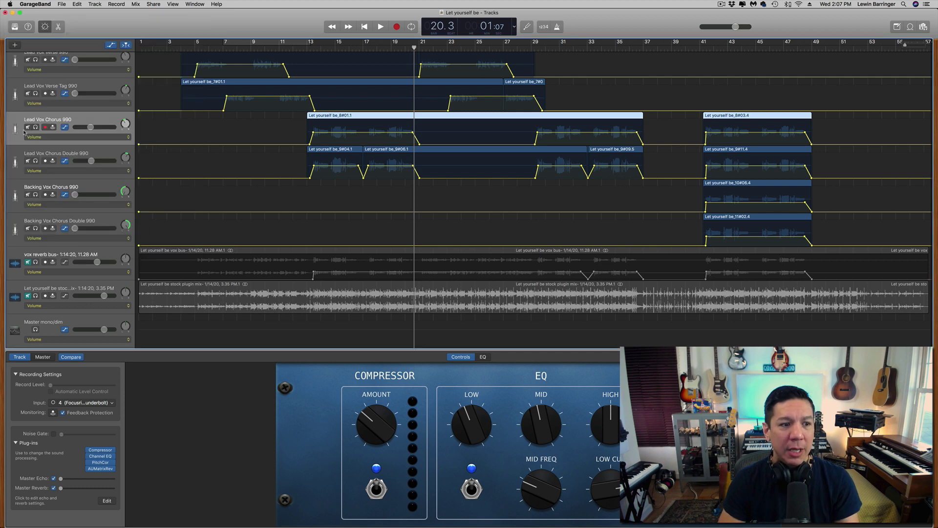
# Step: Unmute the vox reverb bus and play the song from the beginning
pyautogui.click(28, 263)
pyautogui.scroll(8, 193, 165)
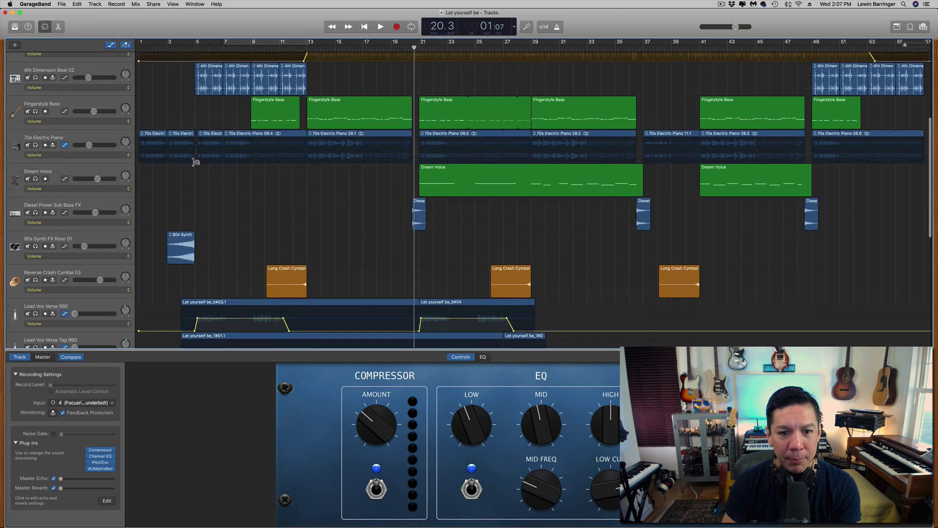
pyautogui.scroll(5, 193, 165)
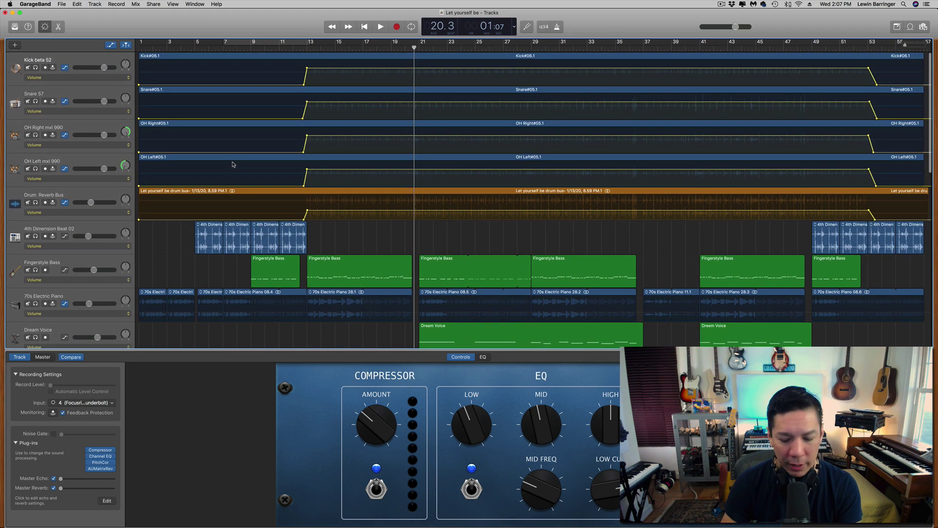
pyautogui.press('Return')
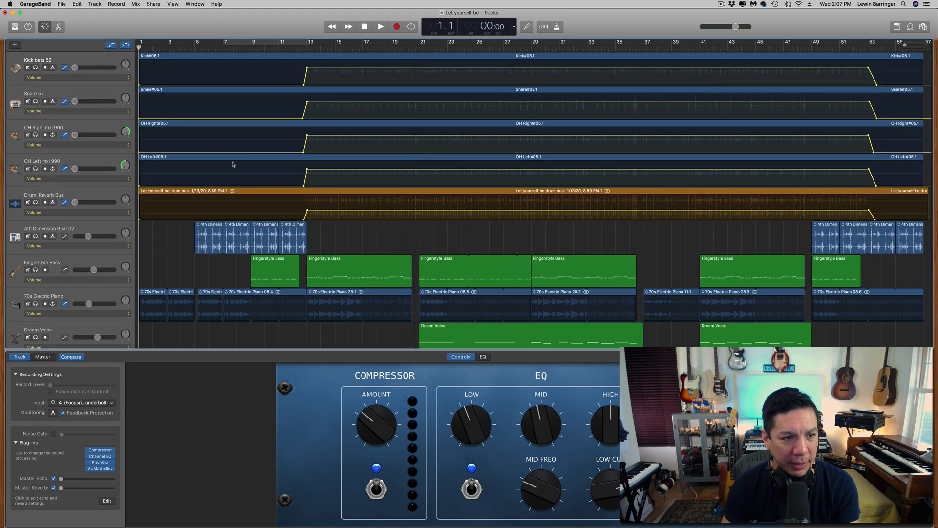
pyautogui.press('space')
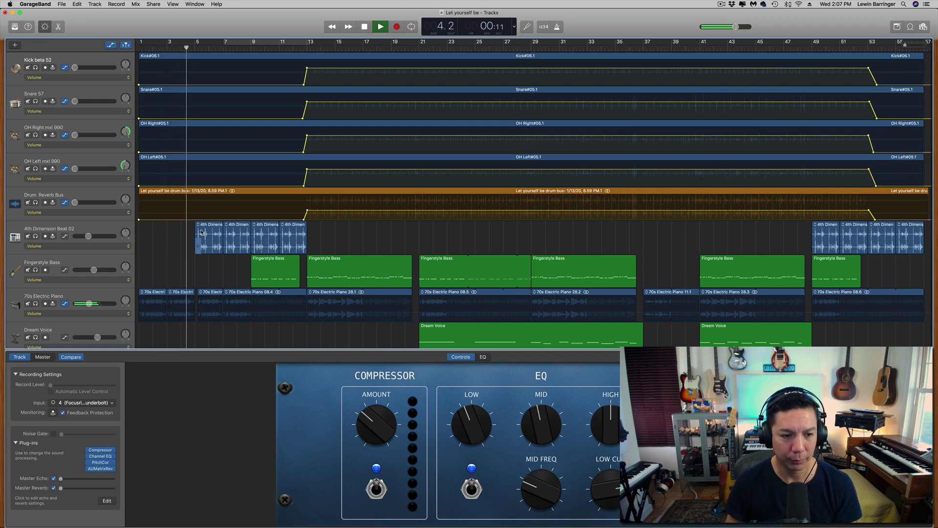
# Step: Mute the vox reverb bus again to compare the mix
pyautogui.scroll(-8, 200, 232)
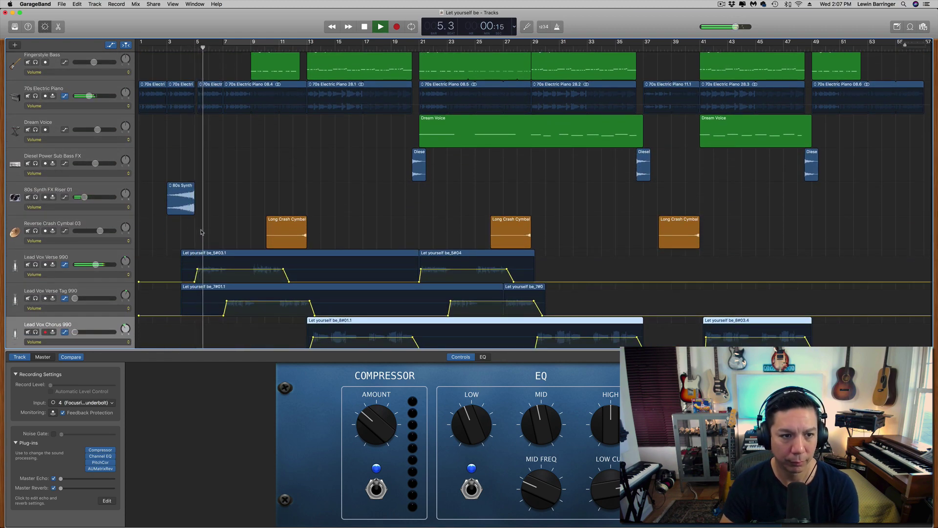
pyautogui.scroll(8, 201, 232)
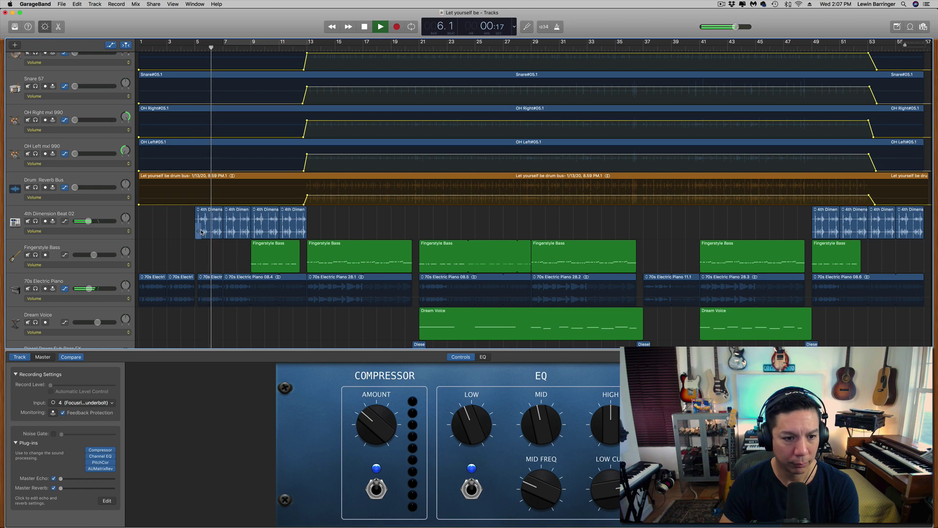
pyautogui.scroll(-15, 201, 232)
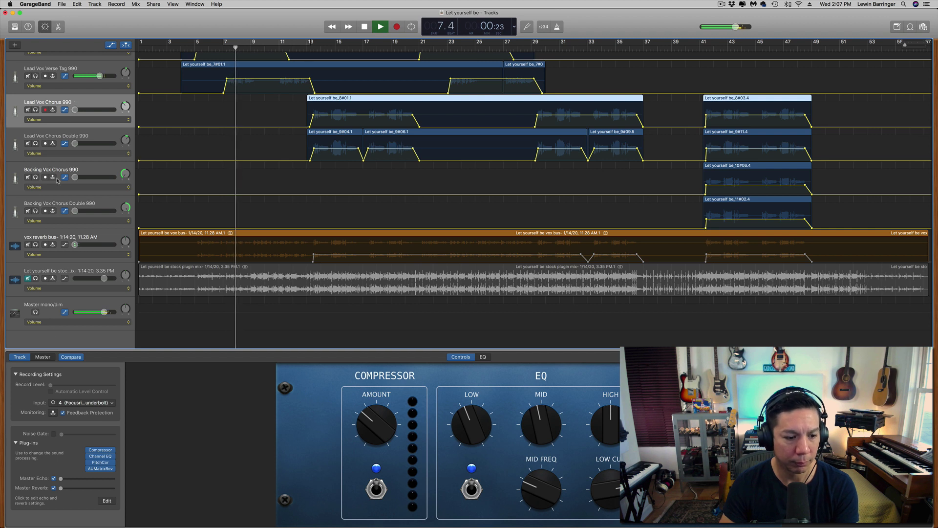
pyautogui.moveTo(90, 469)
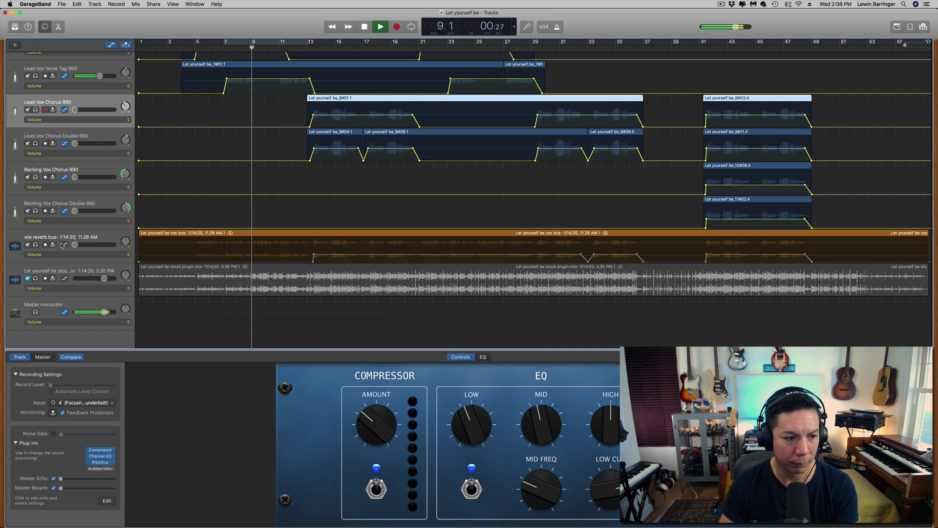
pyautogui.click(28, 244)
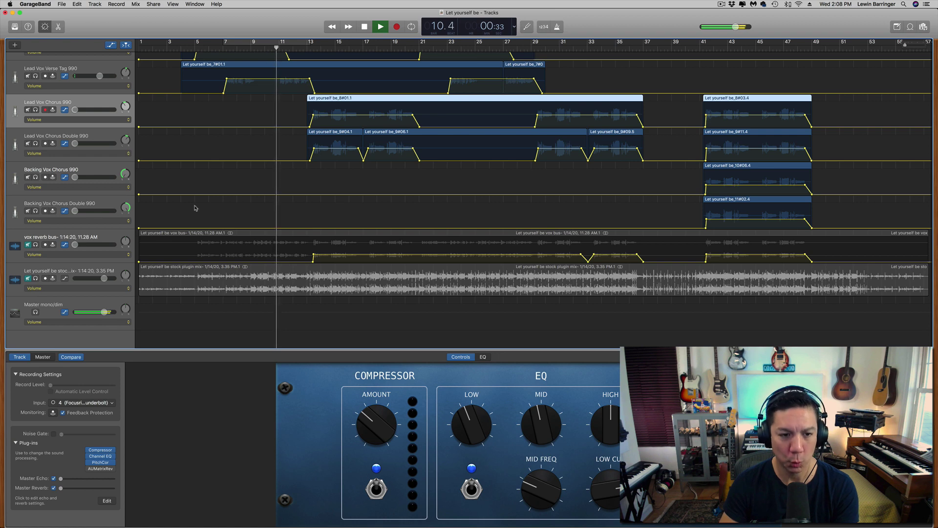
# Step: Mute the Drum Reverb Bus track and stop playback at bar 17.1
pyautogui.scroll(5, 194, 208)
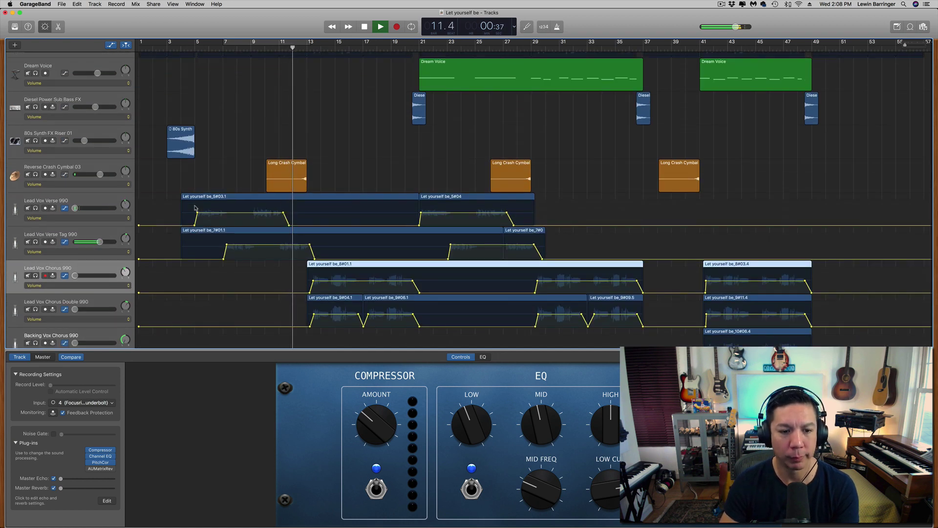
pyautogui.scroll(3, 195, 208)
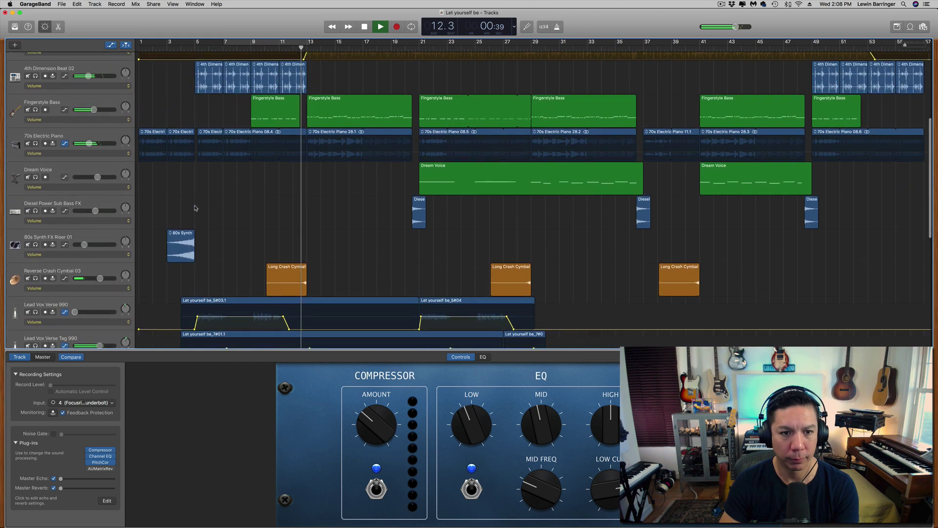
pyautogui.scroll(5, 195, 208)
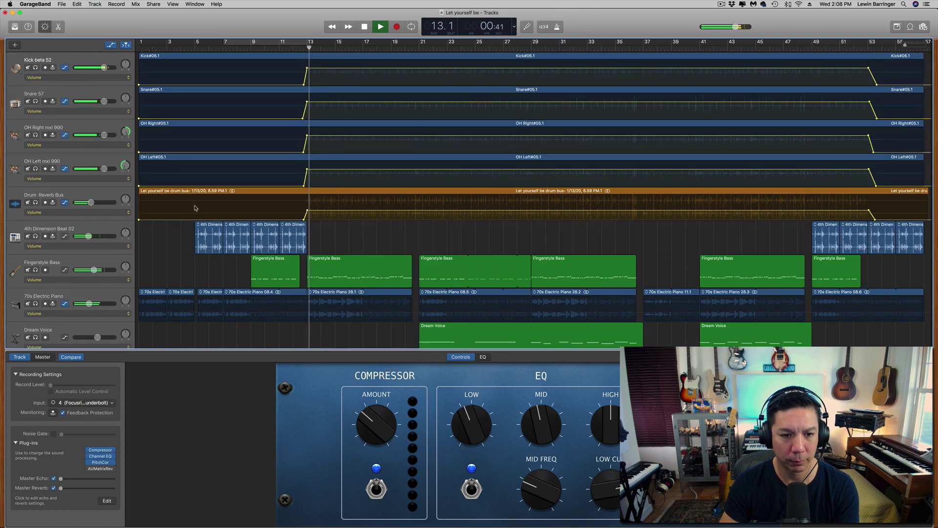
pyautogui.click(28, 203)
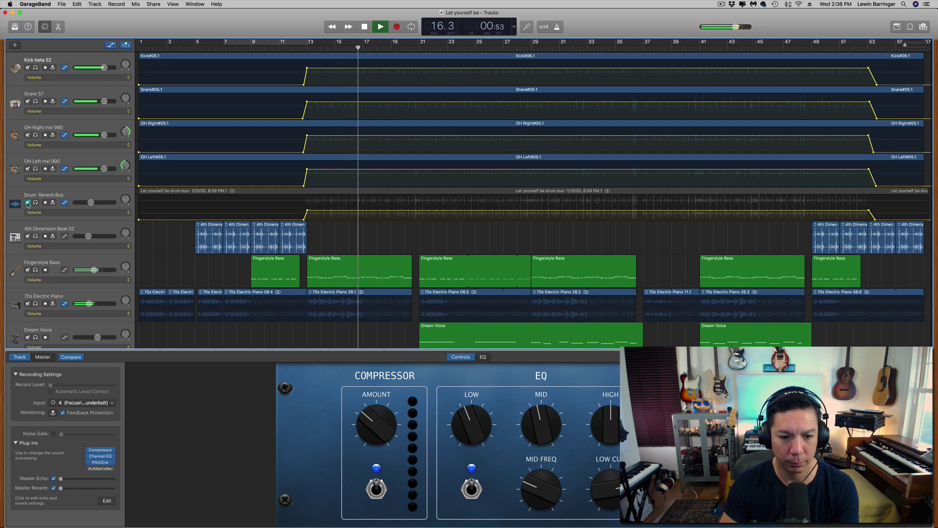
pyautogui.press('space')
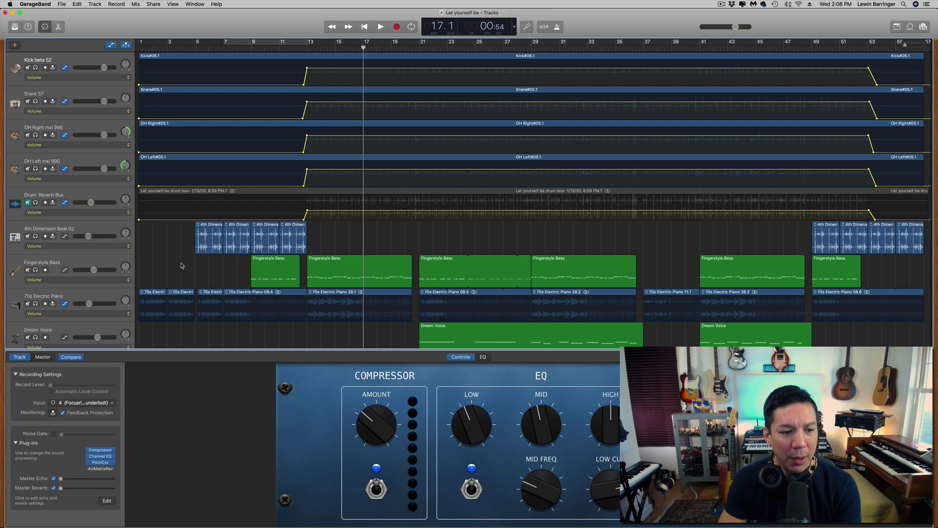
# Step: From bar 5, check Lead Vox Verse 990 and Verse Tag 990 pan and automation levels
pyautogui.scroll(-10, 193, 264)
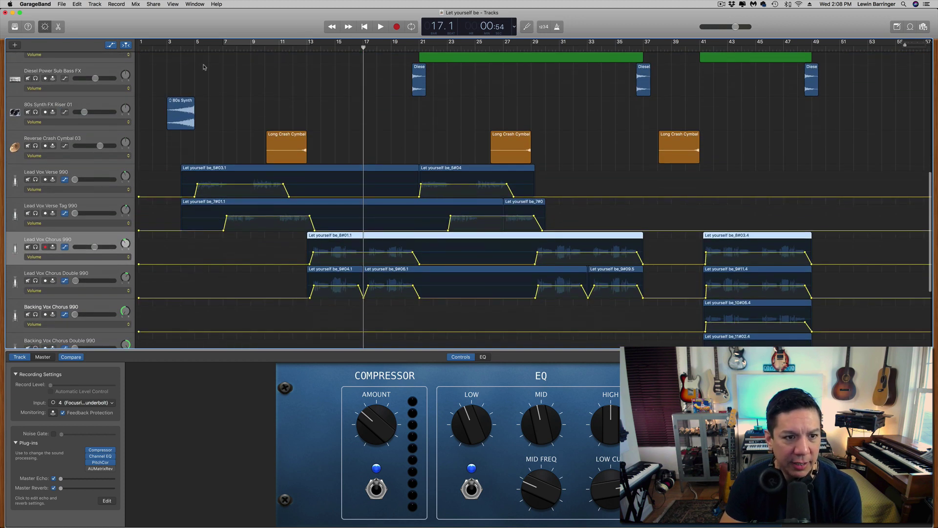
pyautogui.click(194, 48)
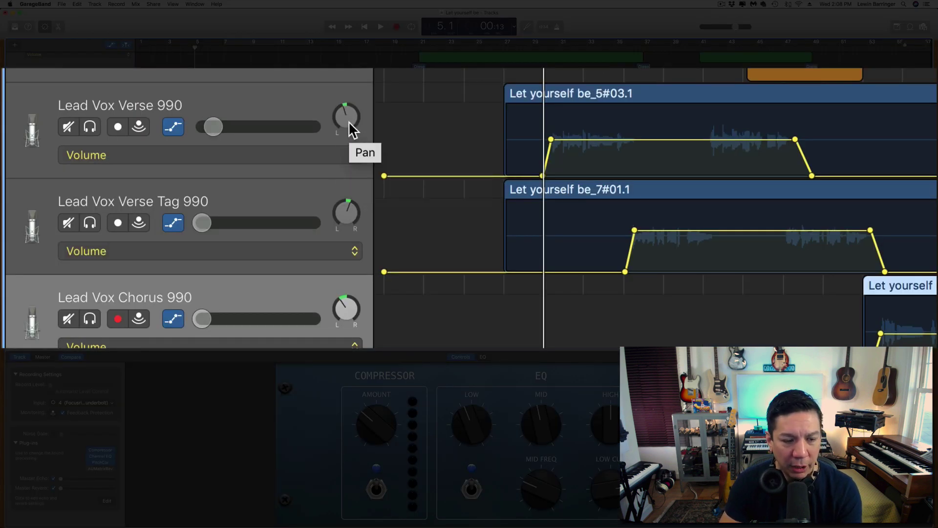
pyautogui.click(347, 122)
pyautogui.click(347, 211)
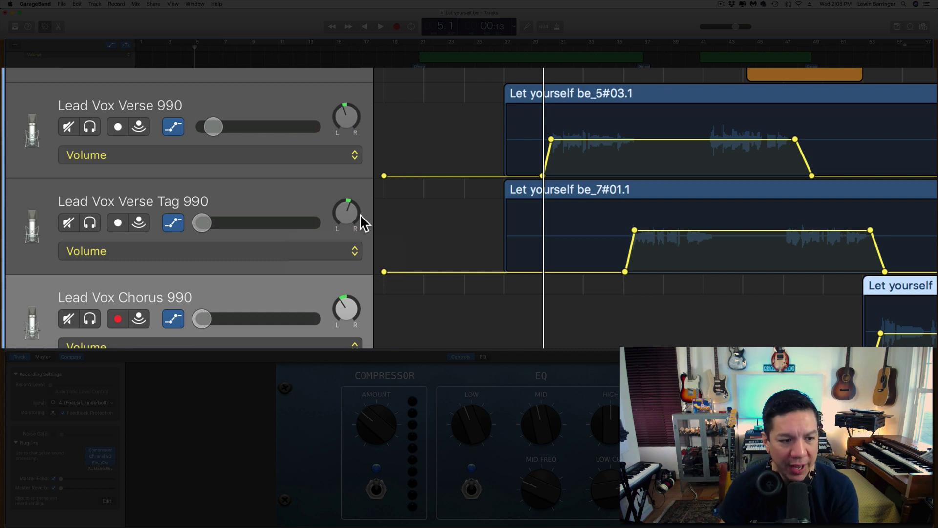
pyautogui.click(617, 145)
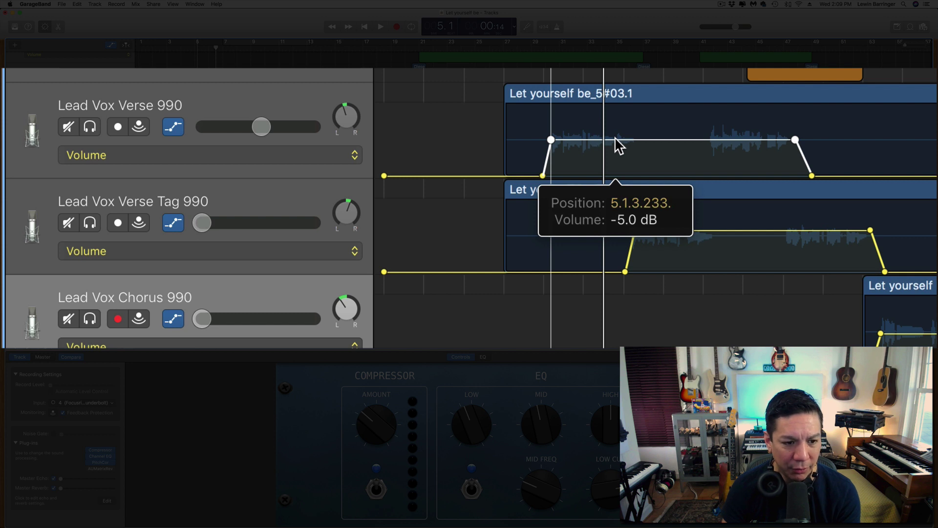
pyautogui.click(686, 233)
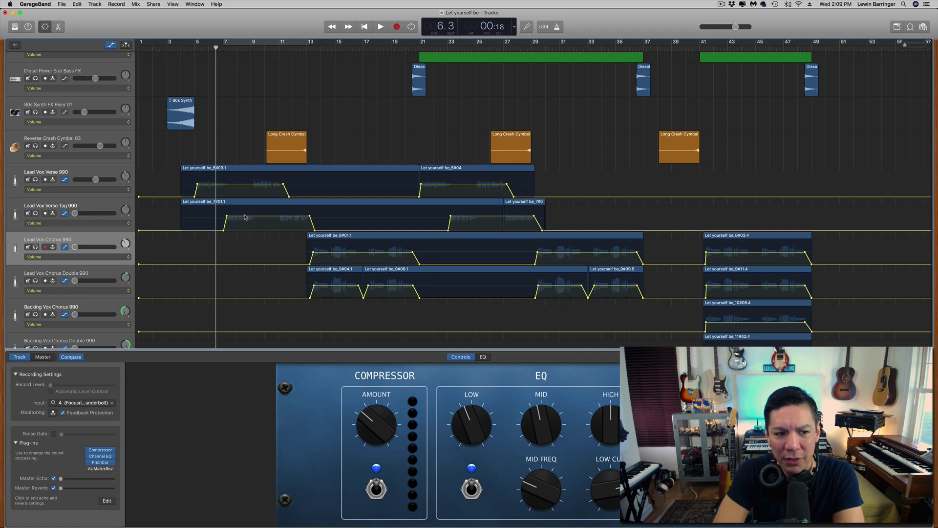
# Step: Raise Lead Vox Verse 990 automation to -1.8 dB and -3.3 dB, then play from bar 5
pyautogui.click(244, 48)
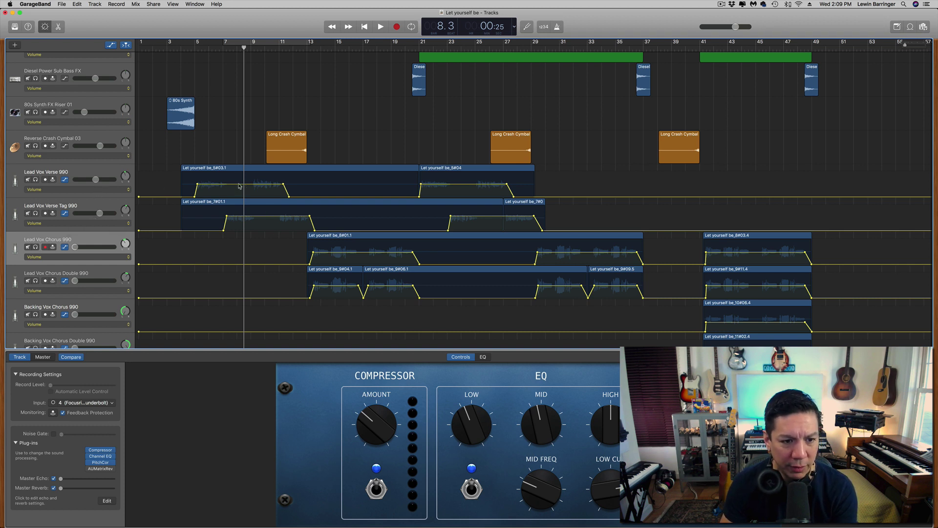
pyautogui.moveTo(240, 186); pyautogui.dragTo(239, 183)
pyautogui.moveTo(445, 186); pyautogui.dragTo(444, 185)
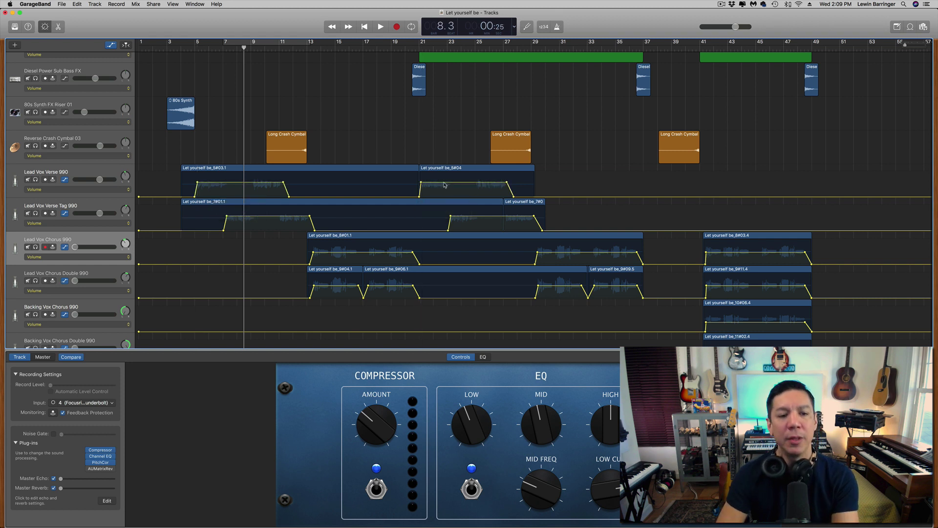
pyautogui.click(193, 48)
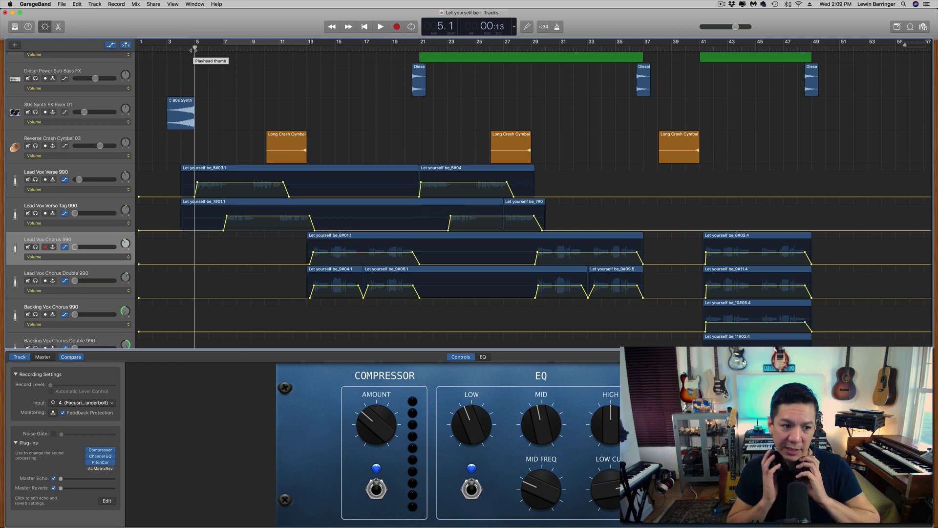
pyautogui.press('space')
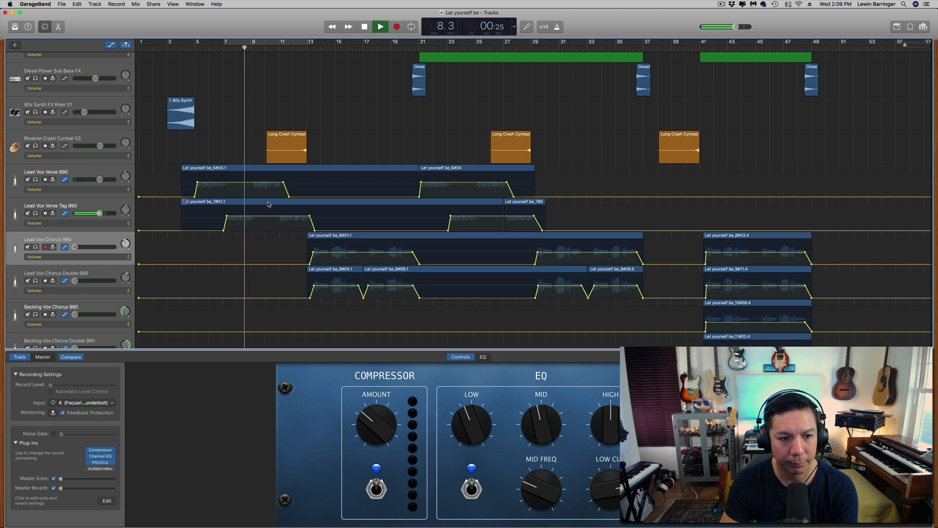
# Step: Stop playback and trim the first Lead Vox Verse 990 region to end at bar 9
pyautogui.press('space')
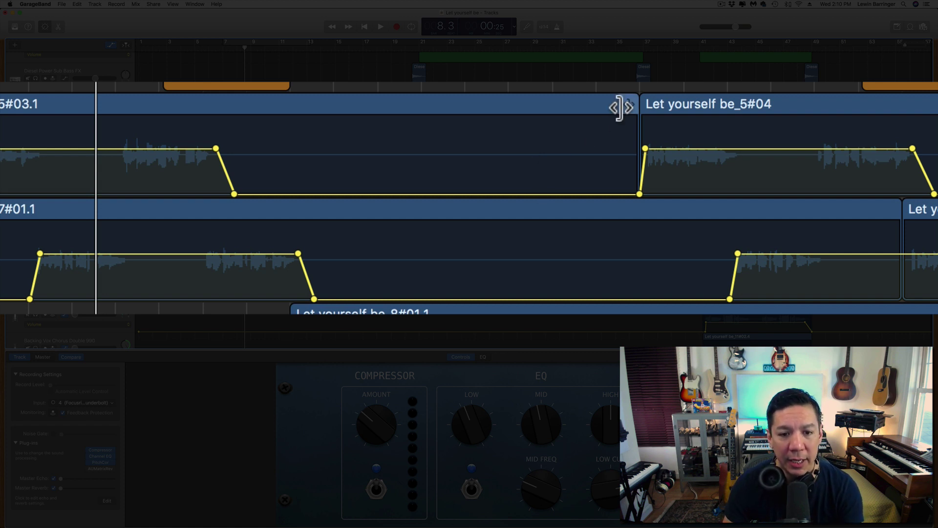
pyautogui.moveTo(620, 108); pyautogui.dragTo(199, 136)
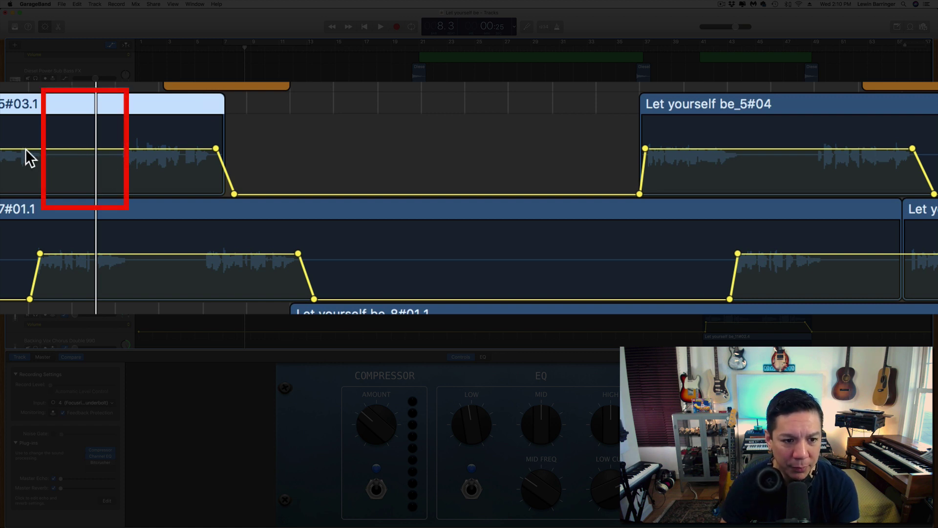
# Step: Turn on the verse vocal's Noise Gate and set its threshold to -33 dB
pyautogui.click(214, 49)
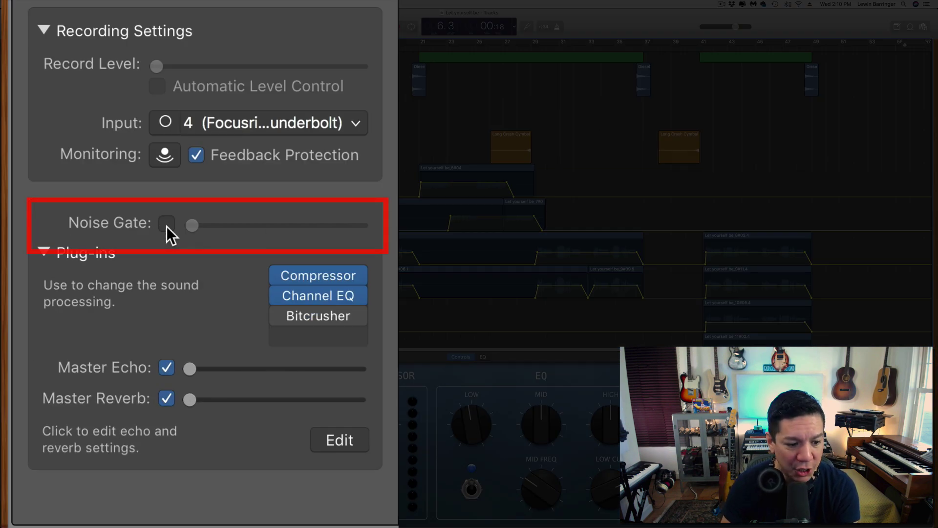
pyautogui.click(166, 225)
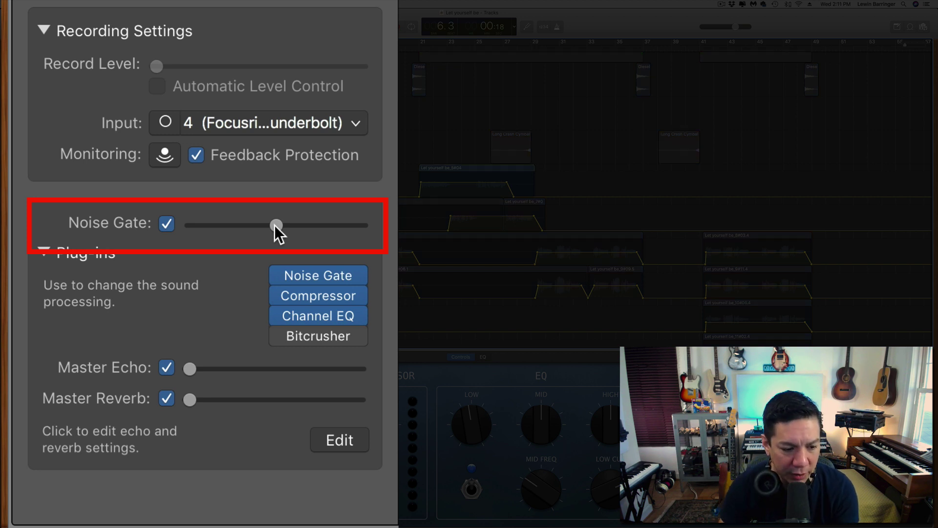
pyautogui.moveTo(275, 225)
pyautogui.moveTo(274, 226); pyautogui.dragTo(309, 225)
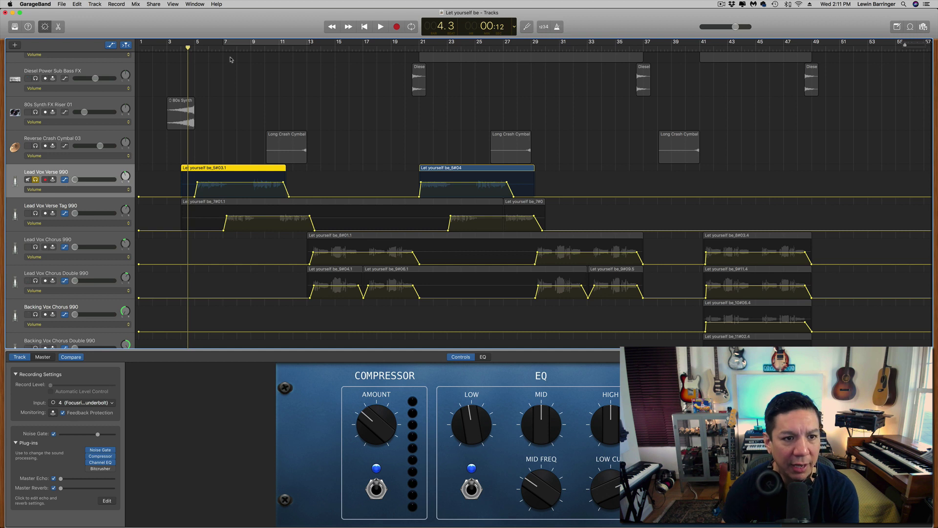
# Step: Disable Lead Vox Verse 990's volume automation and play the gated verse from bar 4
pyautogui.click(236, 44)
pyautogui.click(64, 179)
pyautogui.click(181, 47)
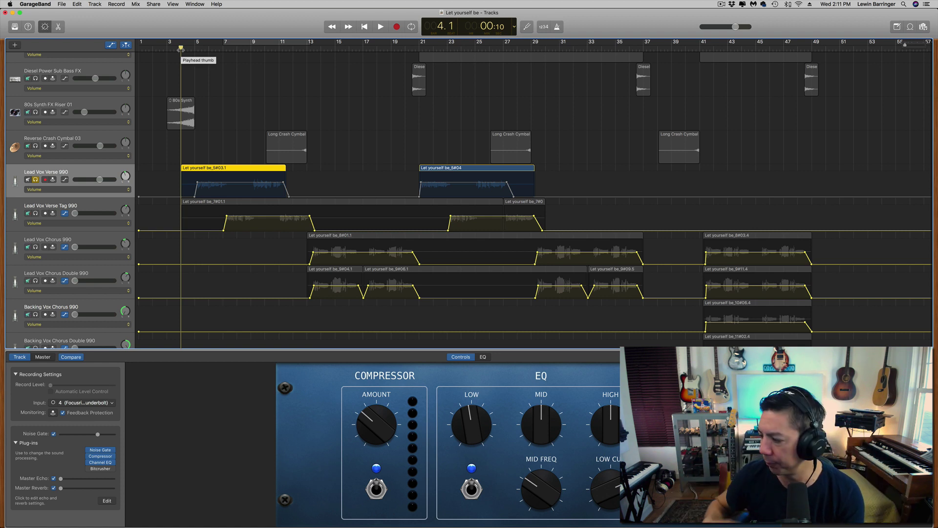
pyautogui.press('space')
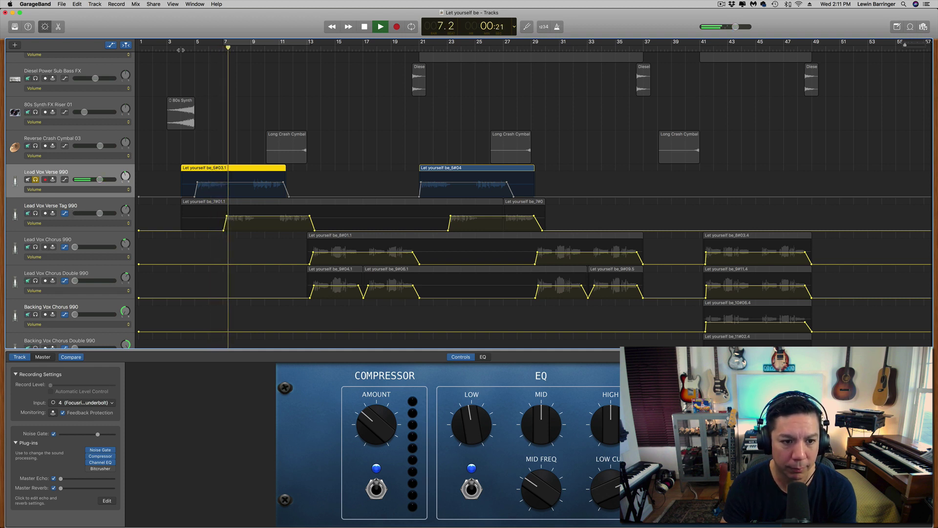
pyautogui.press('space')
# Step: Compare the verse with the noise gate off, then switch the gate back on
pyautogui.click(54, 433)
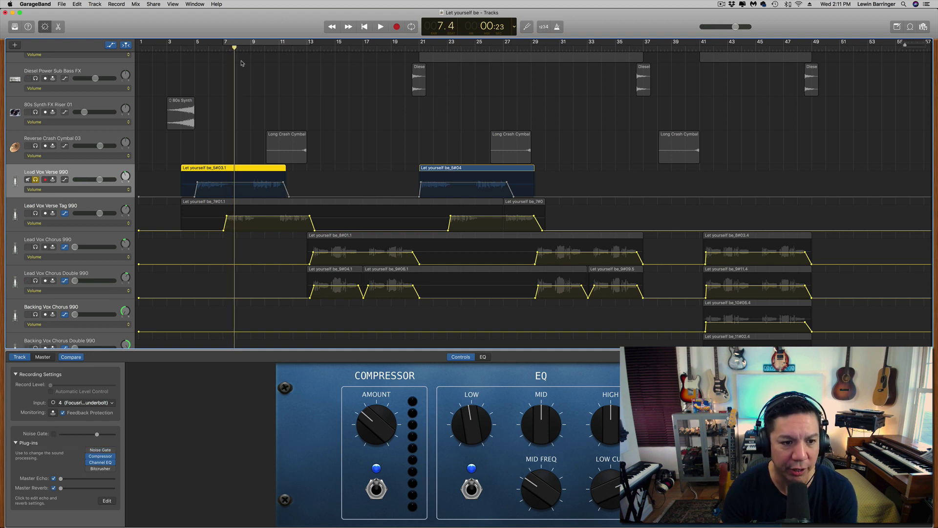
pyautogui.press('space')
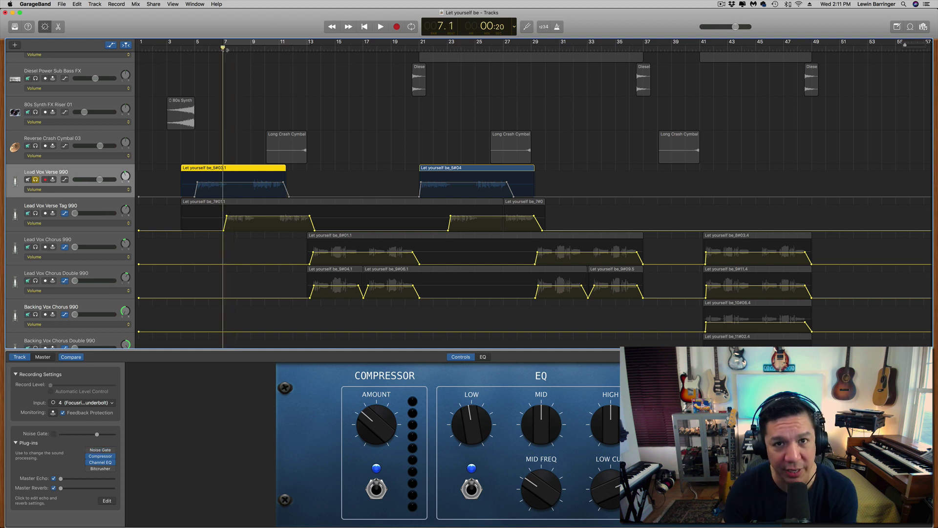
pyautogui.press('space')
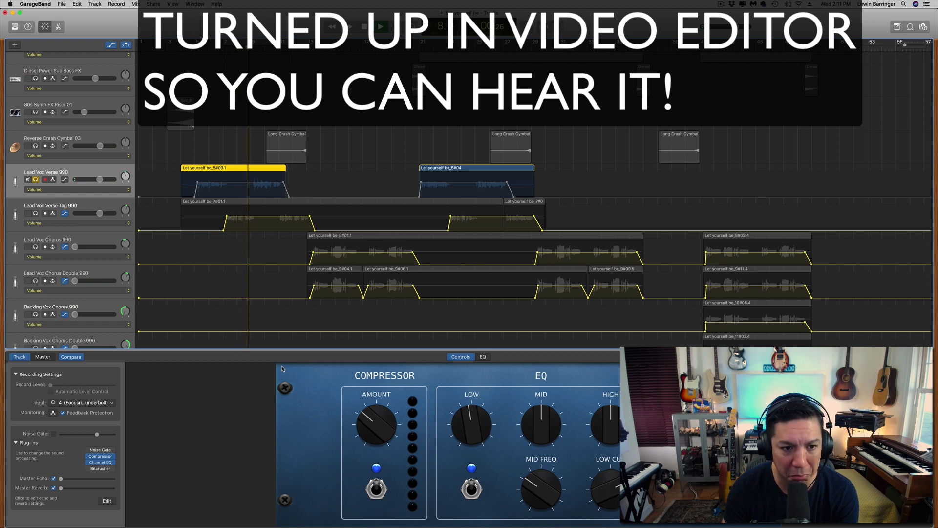
pyautogui.press('space')
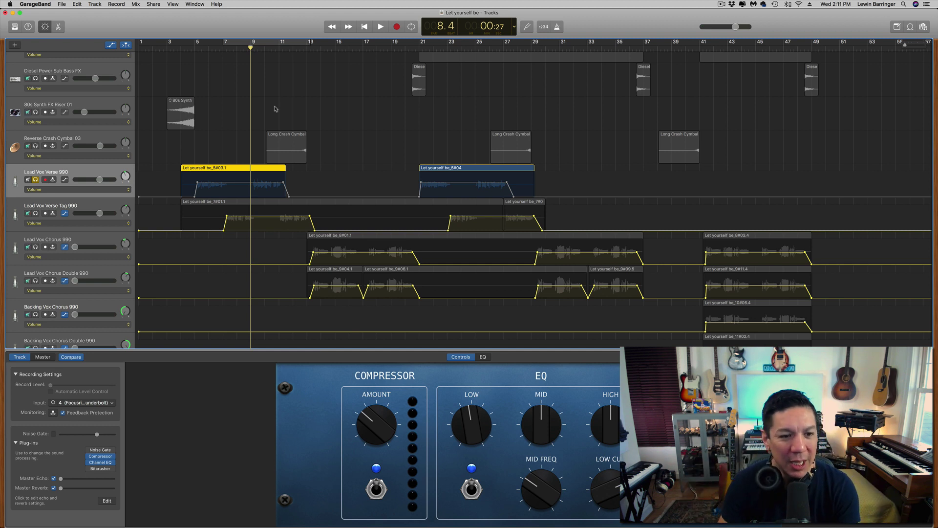
pyautogui.click(224, 49)
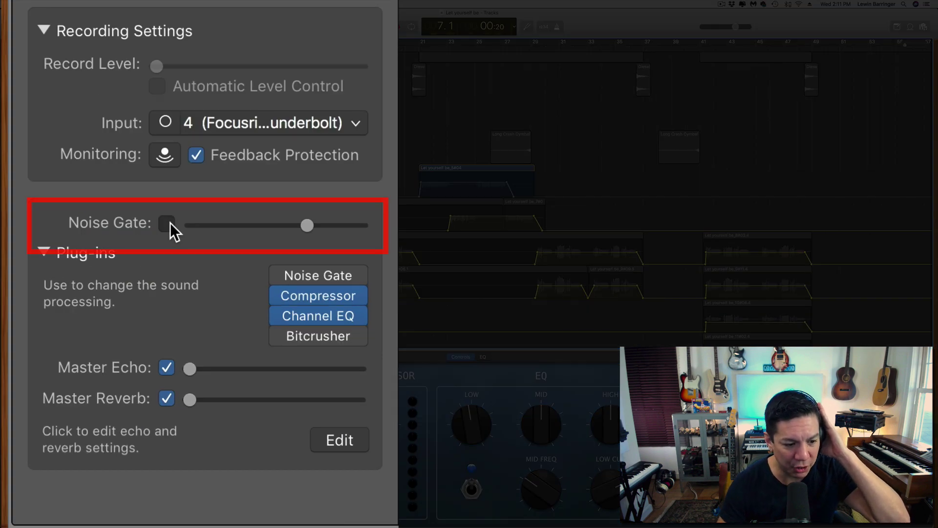
pyautogui.click(53, 433)
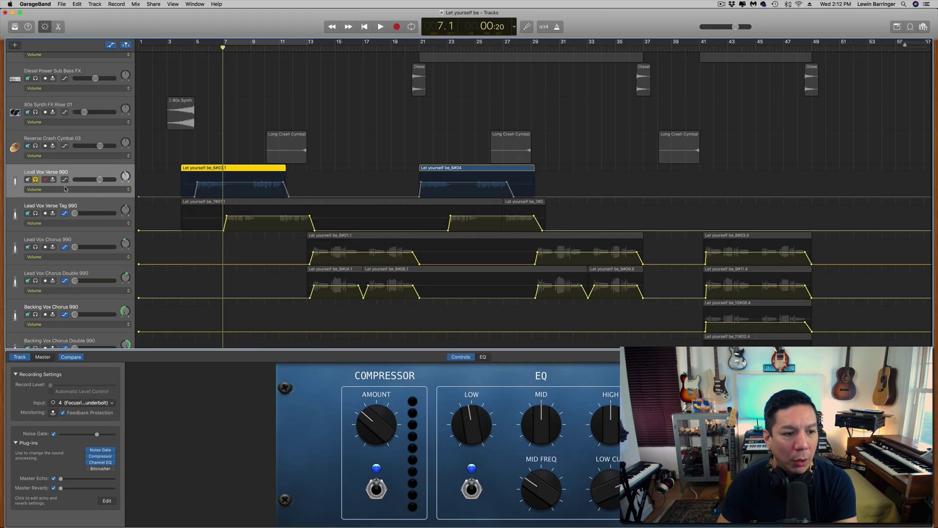
pyautogui.scroll(10, 292, 220)
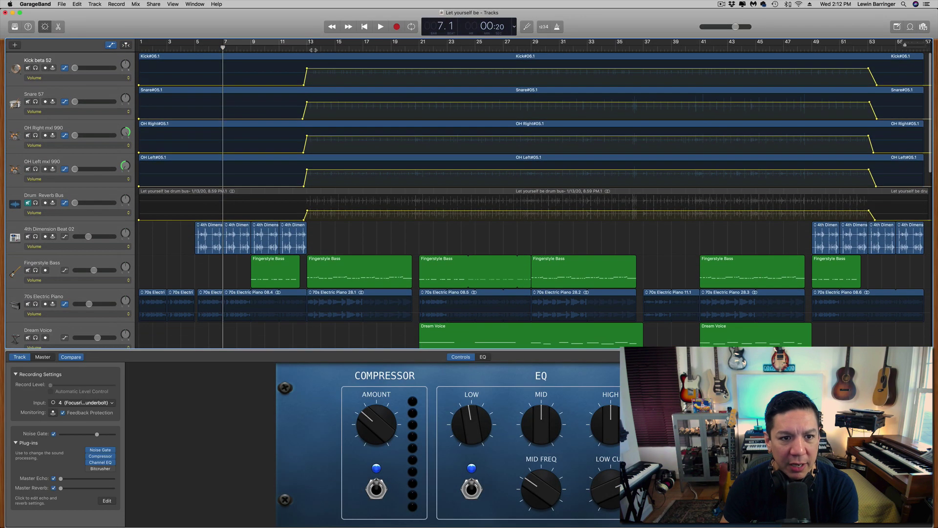
pyautogui.click(307, 46)
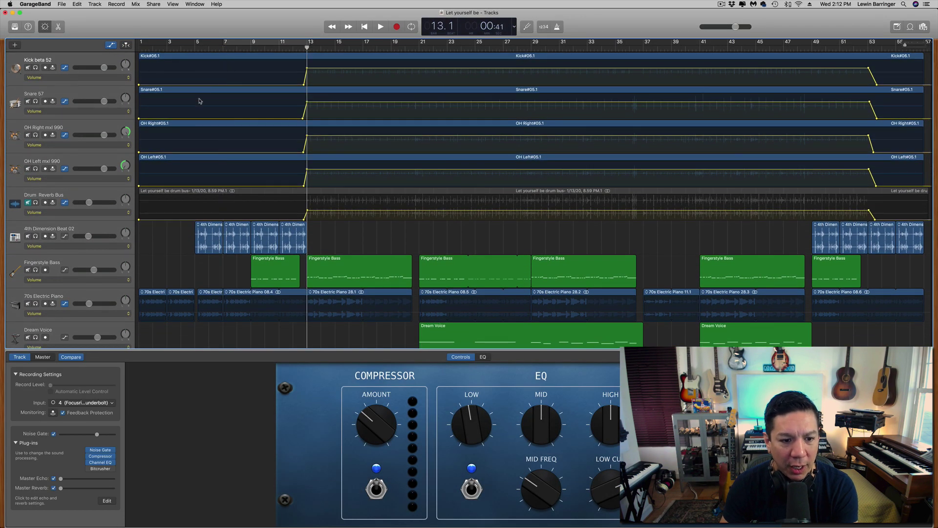
pyautogui.click(251, 46)
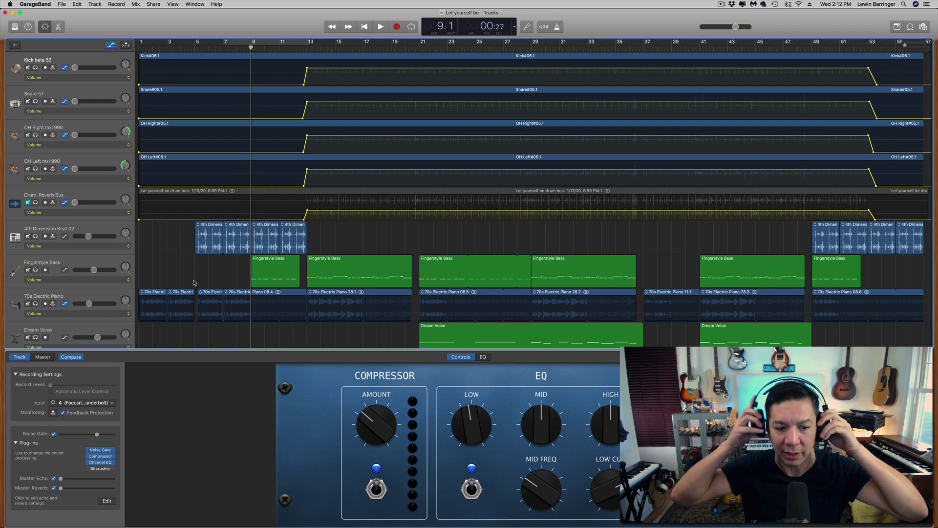
pyautogui.press('space')
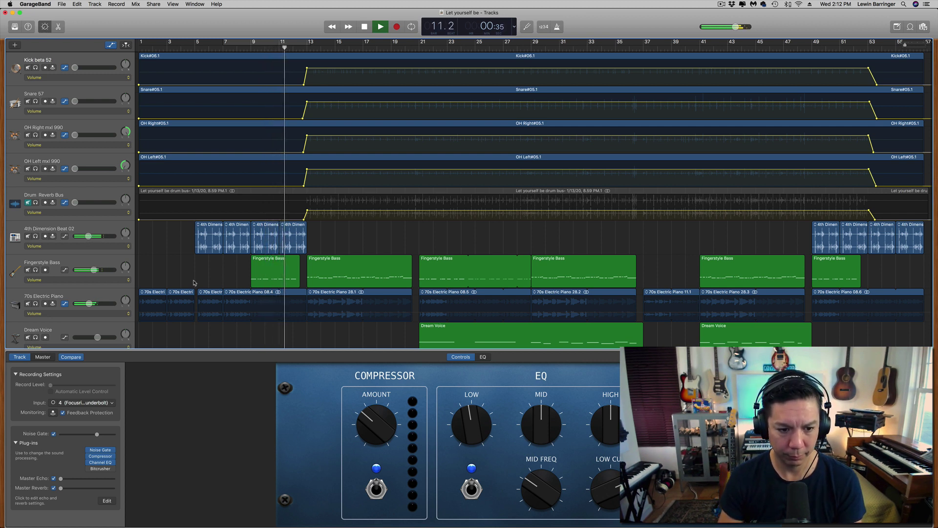
pyautogui.press('space')
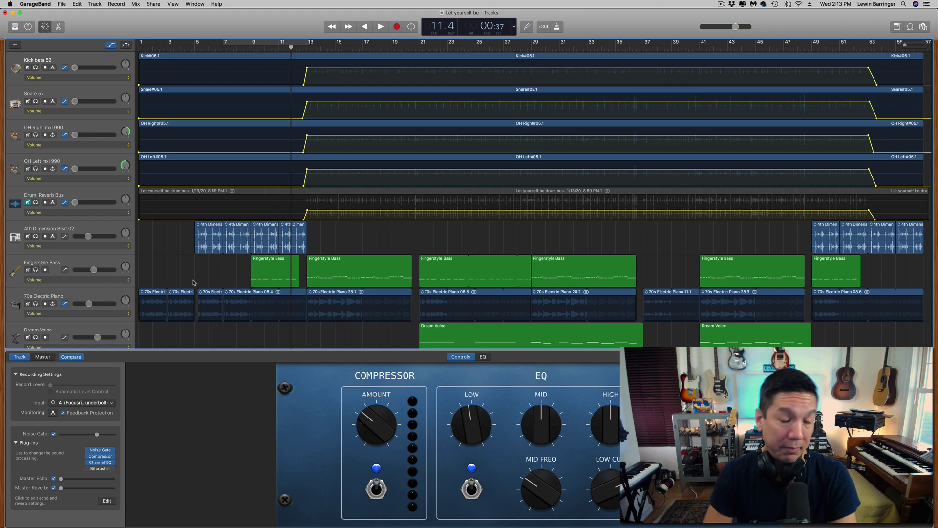
# Step: Select the Fingerstyle Bass track and open its Channel EQ plug-in from Smart Controls
pyautogui.click(105, 267)
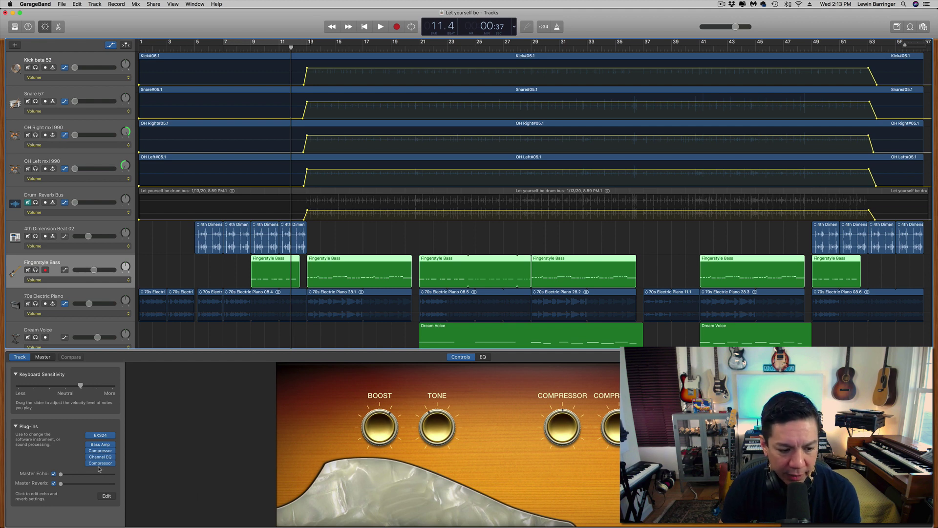
pyautogui.moveTo(101, 459)
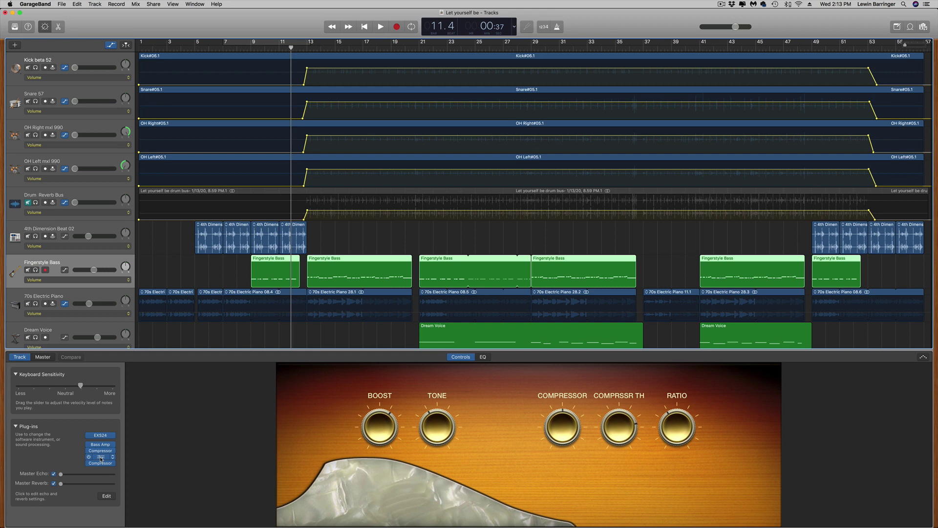
pyautogui.click(101, 459)
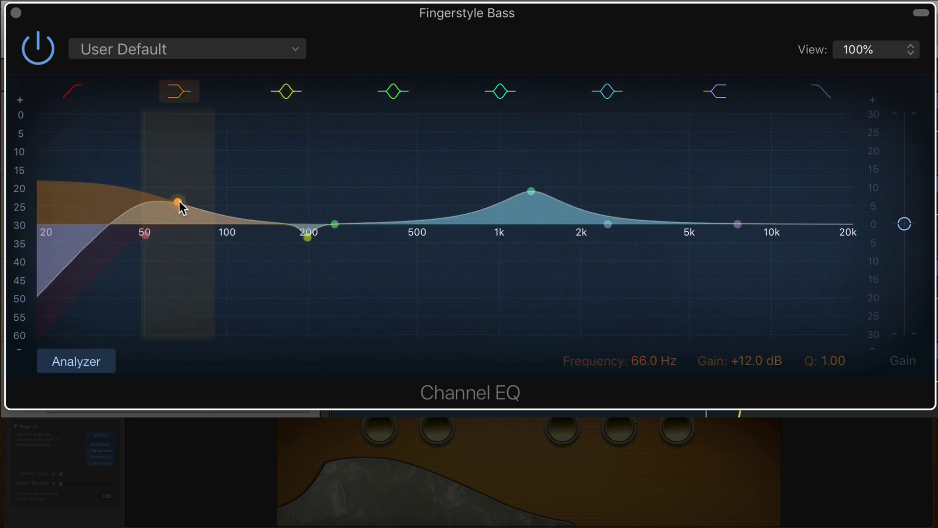
# Step: Move the bass low-shelf boost to 114 Hz and raise the high-pass cutoff to about 50 Hz
pyautogui.click(178, 201)
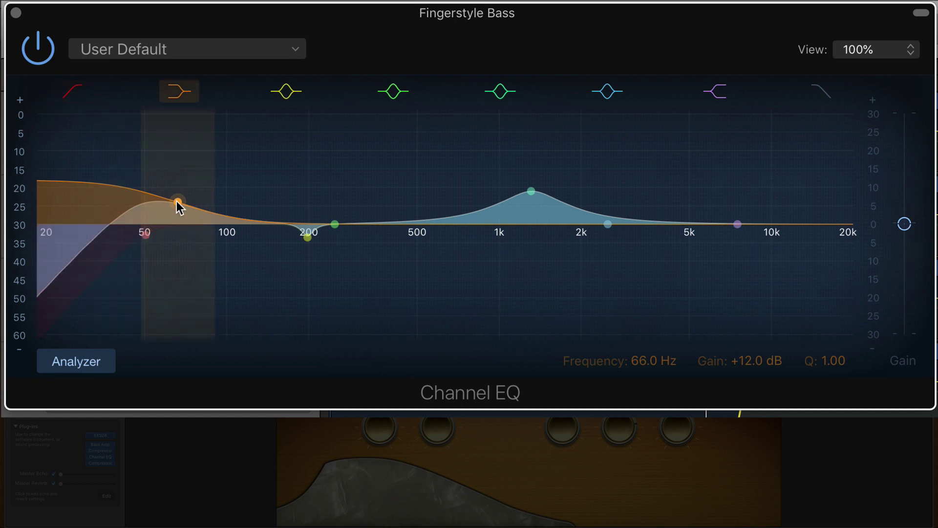
pyautogui.moveTo(176, 201)
pyautogui.mouseDown()
pyautogui.moveTo(179, 149)
pyautogui.moveTo(179, 198)
pyautogui.mouseUp()
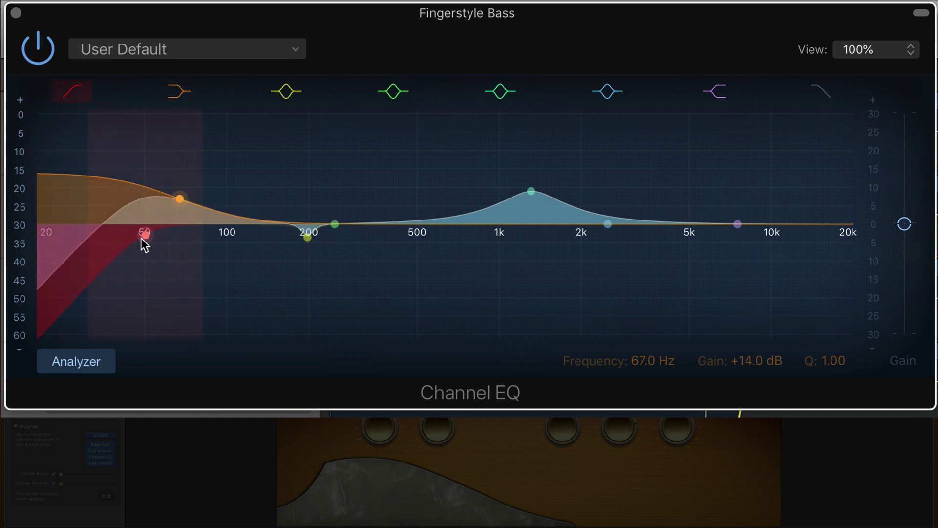
pyautogui.moveTo(145, 236)
pyautogui.mouseDown()
pyautogui.moveTo(75, 239)
pyautogui.moveTo(139, 241)
pyautogui.mouseUp()
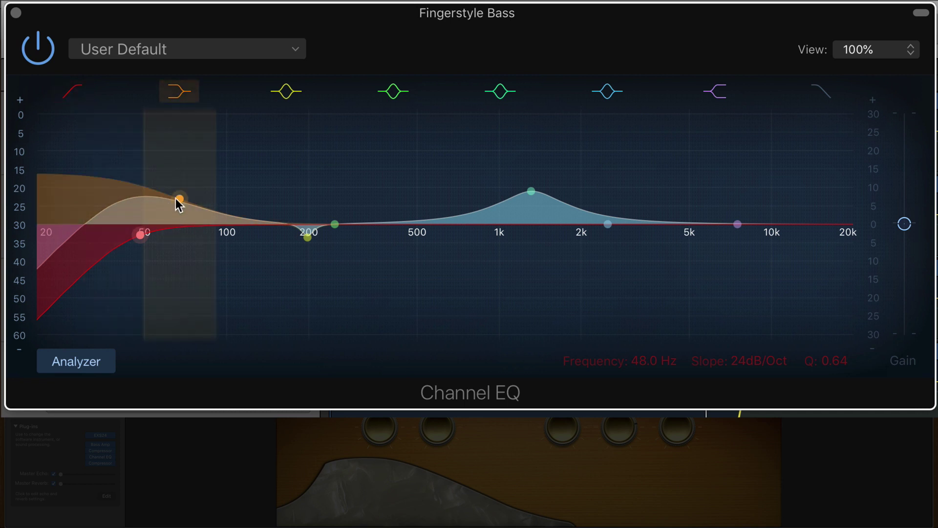
pyautogui.moveTo(179, 202); pyautogui.dragTo(177, 256)
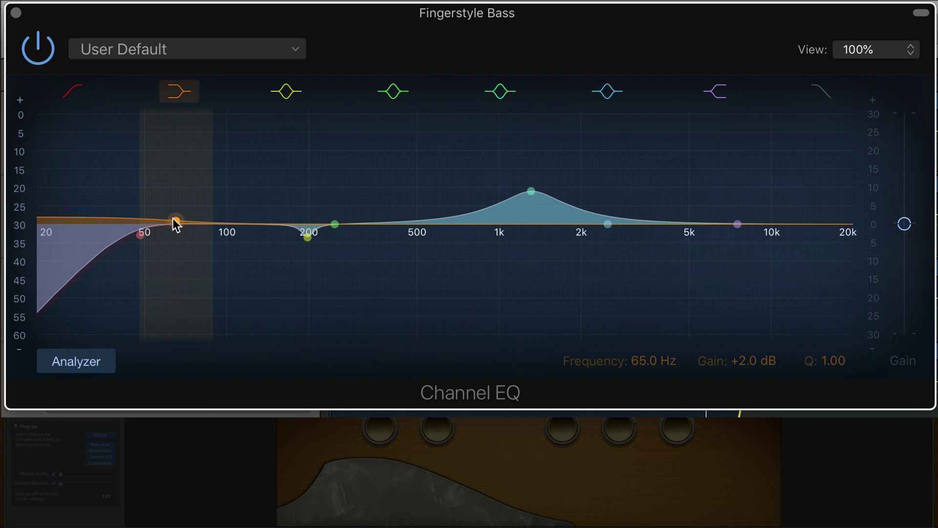
pyautogui.moveTo(174, 218); pyautogui.dragTo(243, 206)
pyautogui.moveTo(136, 234)
pyautogui.mouseDown()
pyautogui.moveTo(179, 235)
pyautogui.moveTo(146, 236)
pyautogui.mouseUp()
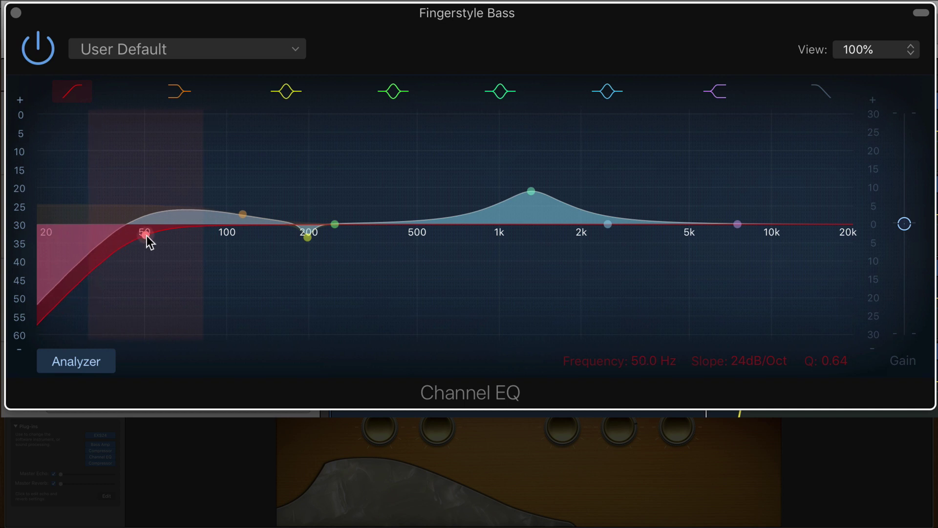
# Step: Bring the bass low shelf back to 60 Hz at about +2.5 dB, comparing EQ bypassed and active
pyautogui.click(242, 215)
pyautogui.moveTo(243, 215); pyautogui.dragTo(162, 222)
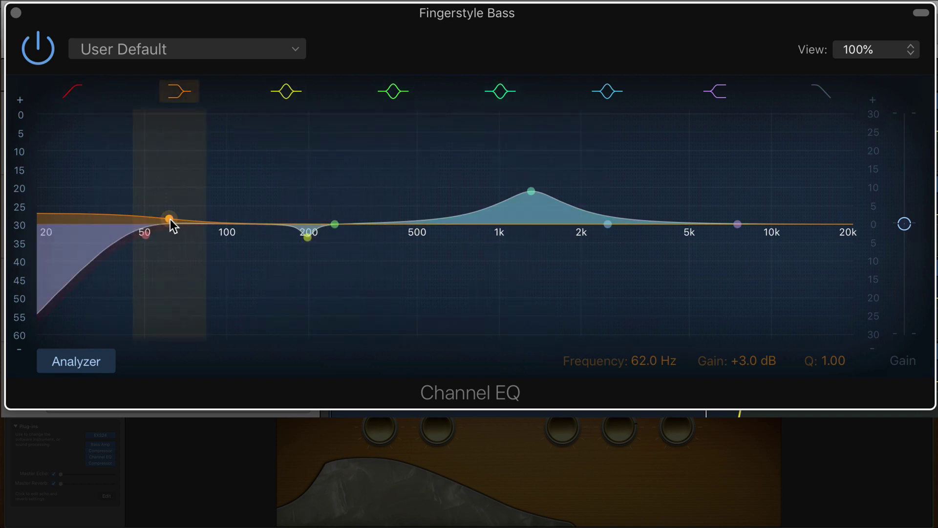
pyautogui.moveTo(168, 218)
pyautogui.mouseDown()
pyautogui.moveTo(169, 155)
pyautogui.moveTo(162, 222)
pyautogui.mouseUp()
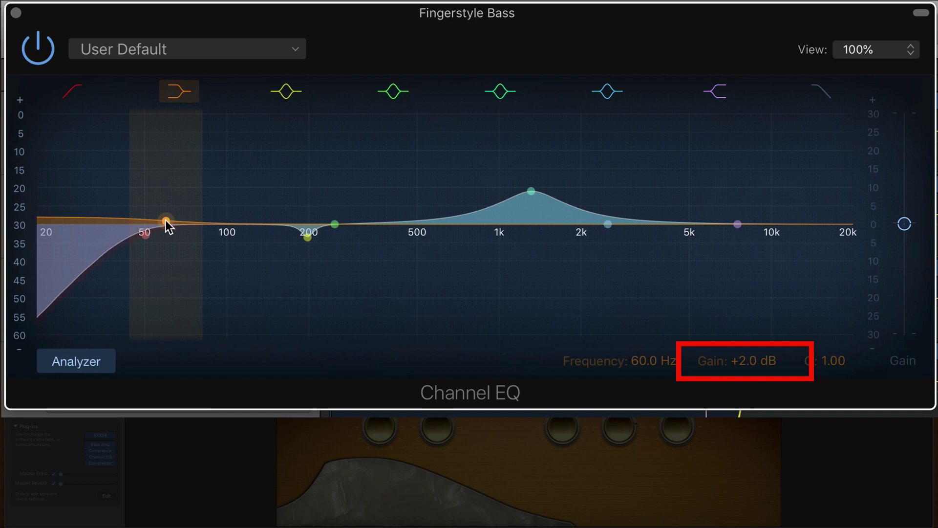
pyautogui.moveTo(765, 369)
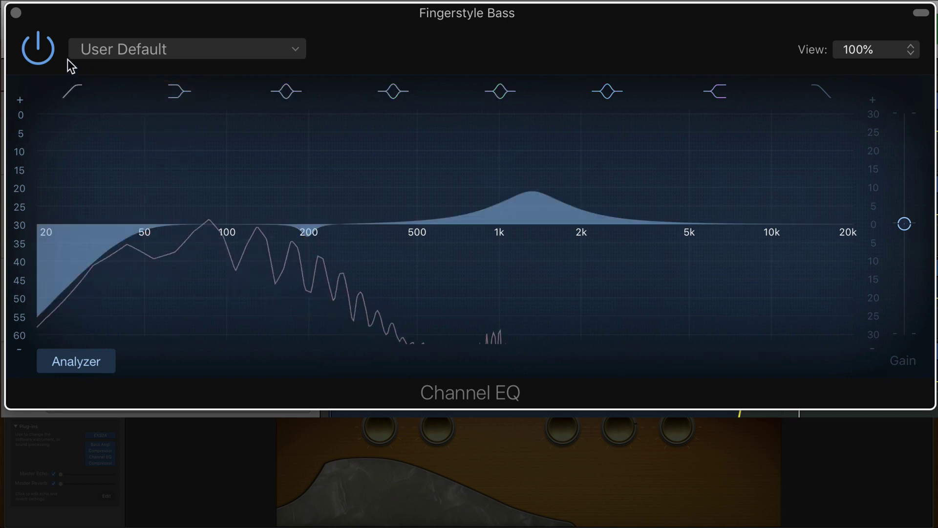
pyautogui.click(43, 54)
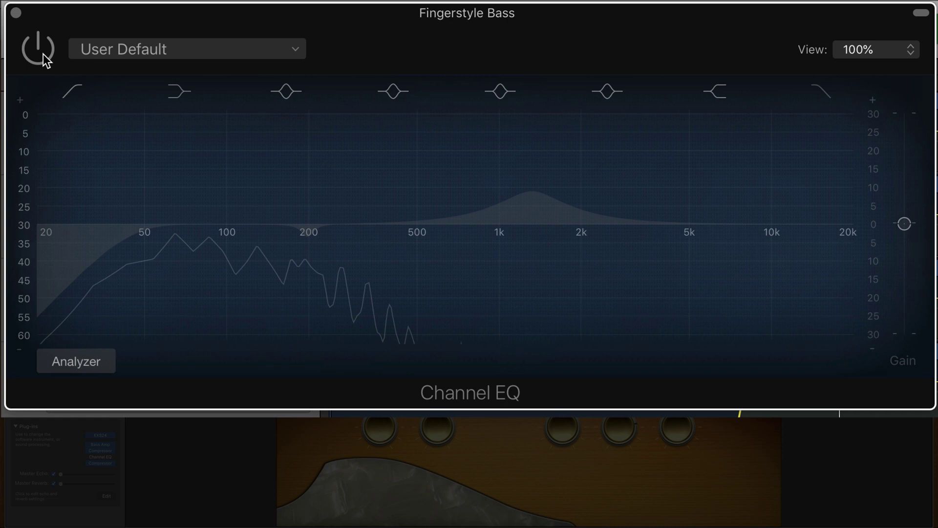
pyautogui.click(43, 53)
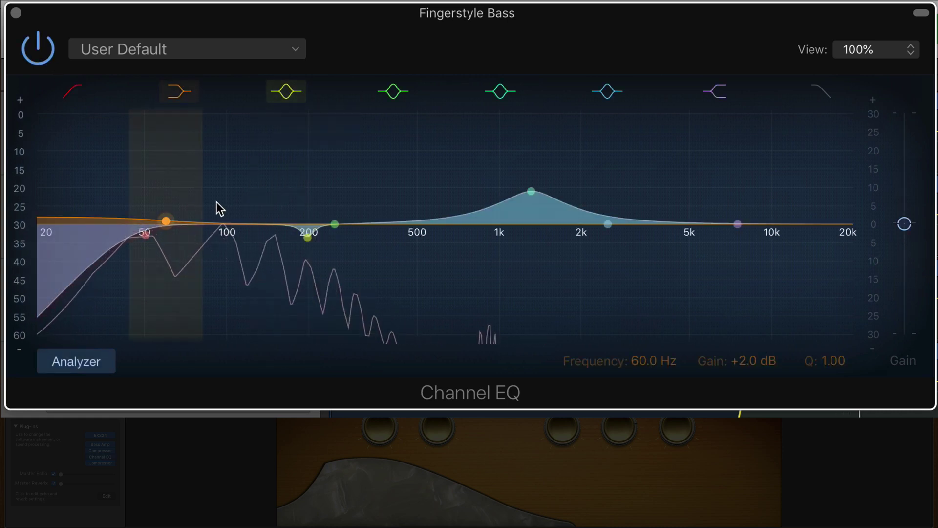
pyautogui.moveTo(164, 221); pyautogui.dragTo(163, 219)
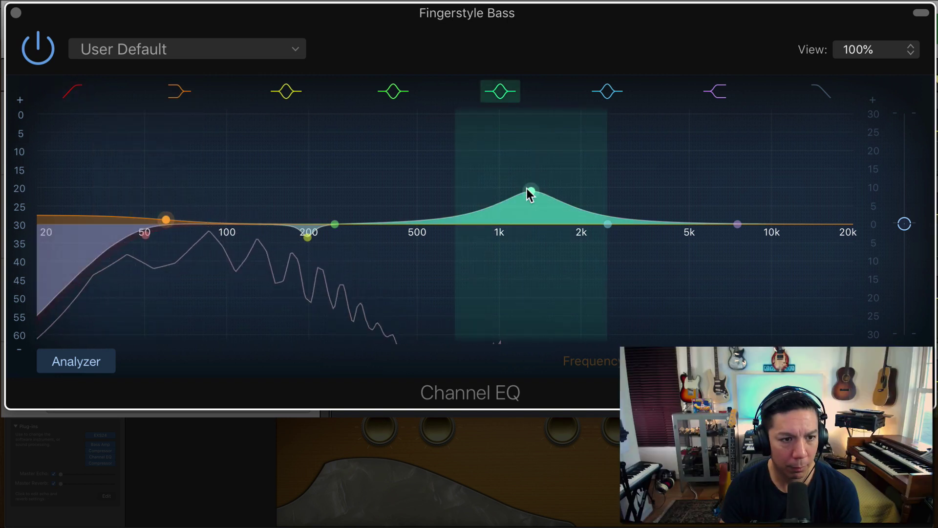
# Step: During playback, sweep the bass's green mid band, settling at +5 dB around 800 Hz
pyautogui.moveTo(528, 188); pyautogui.dragTo(505, 219)
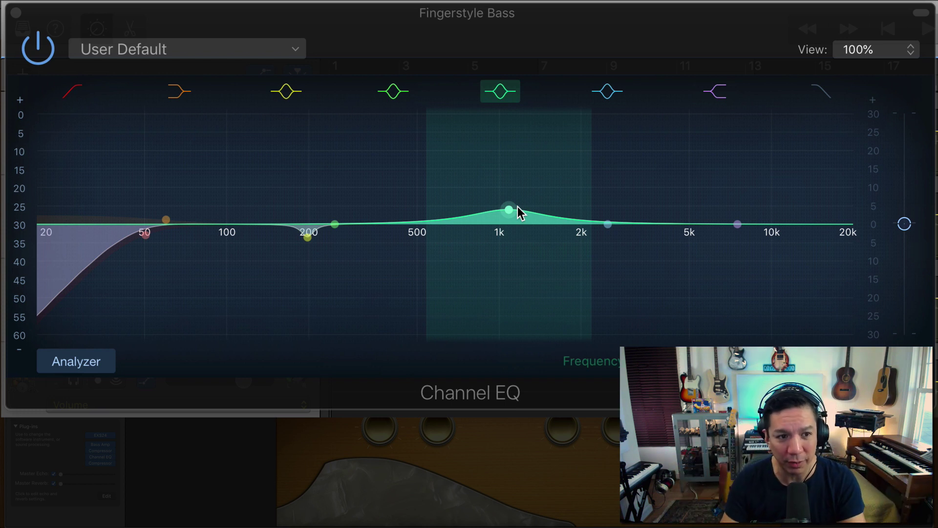
pyautogui.moveTo(513, 210); pyautogui.dragTo(522, 185)
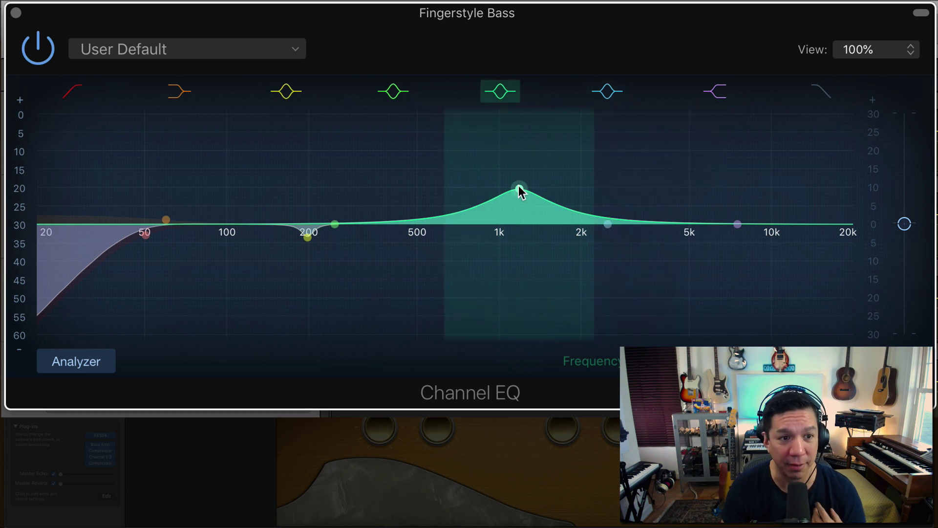
pyautogui.press('space')
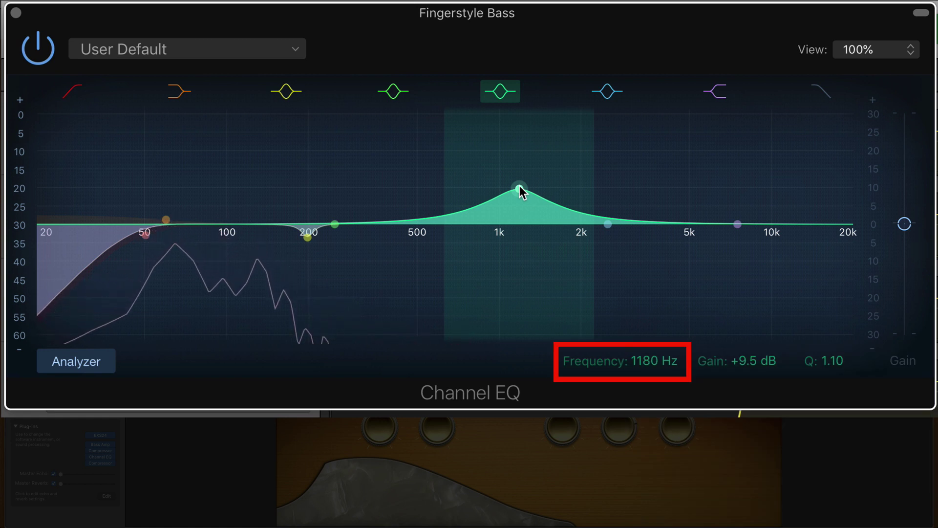
pyautogui.moveTo(520, 186); pyautogui.dragTo(362, 132)
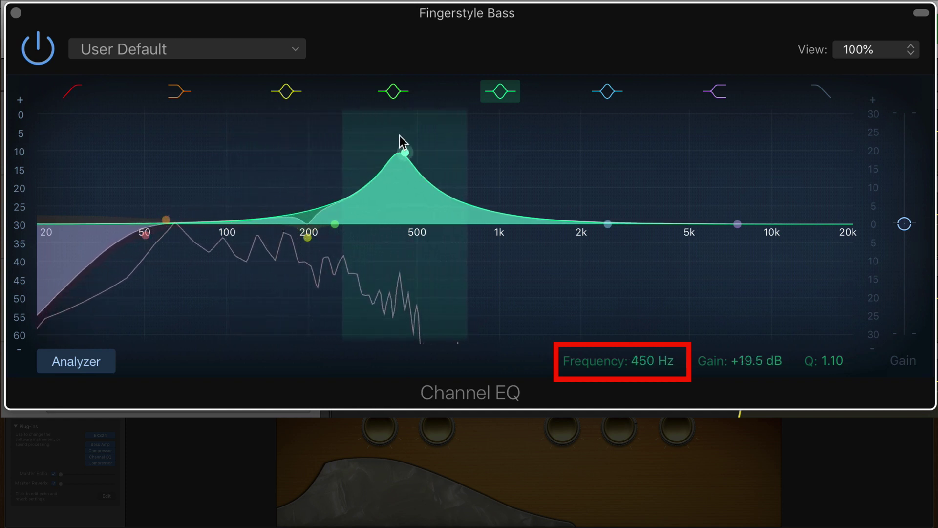
pyautogui.moveTo(400, 136); pyautogui.dragTo(459, 136)
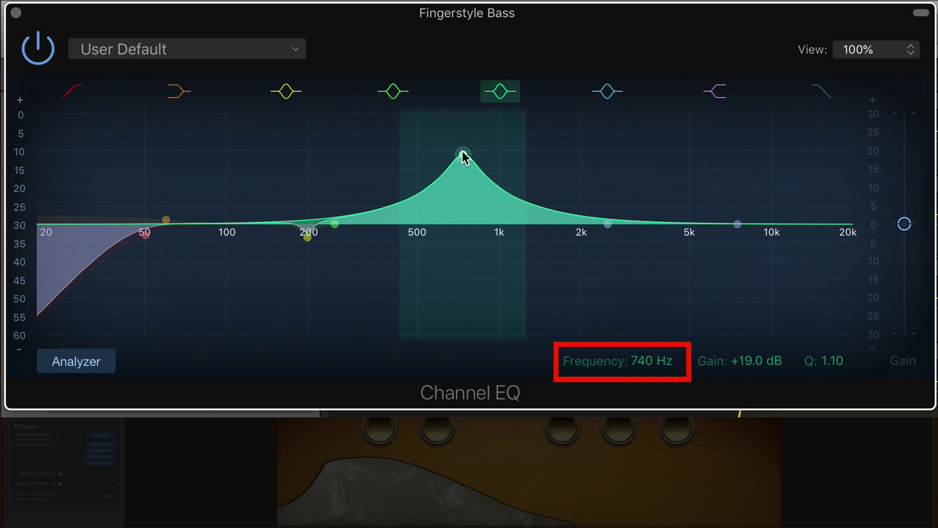
pyautogui.moveTo(463, 155); pyautogui.dragTo(462, 226)
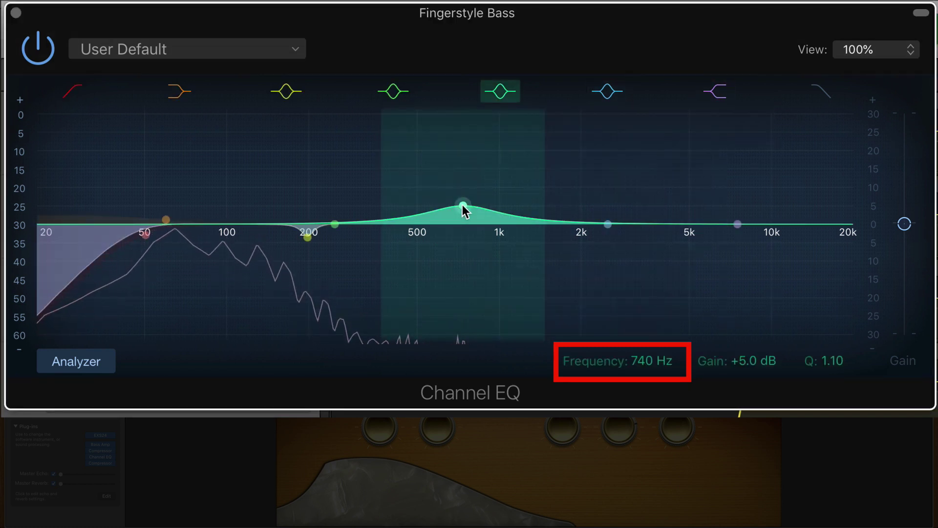
pyautogui.moveTo(463, 205)
pyautogui.mouseDown()
pyautogui.moveTo(461, 272)
pyautogui.moveTo(462, 202)
pyautogui.moveTo(472, 206)
pyautogui.mouseUp()
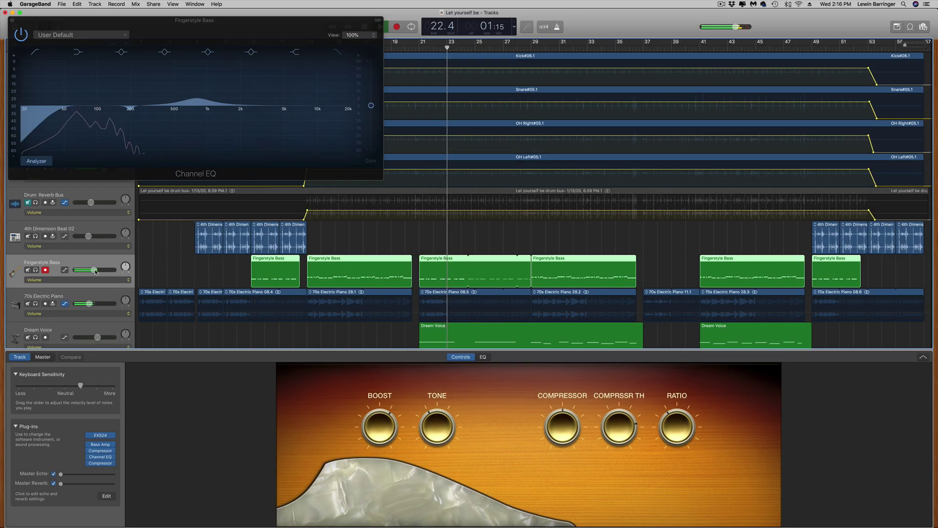
# Step: Set the bass volume to -4.6 dB, stop playback, close Channel EQ, and return to bar 13
pyautogui.moveTo(95, 270); pyautogui.dragTo(99, 270)
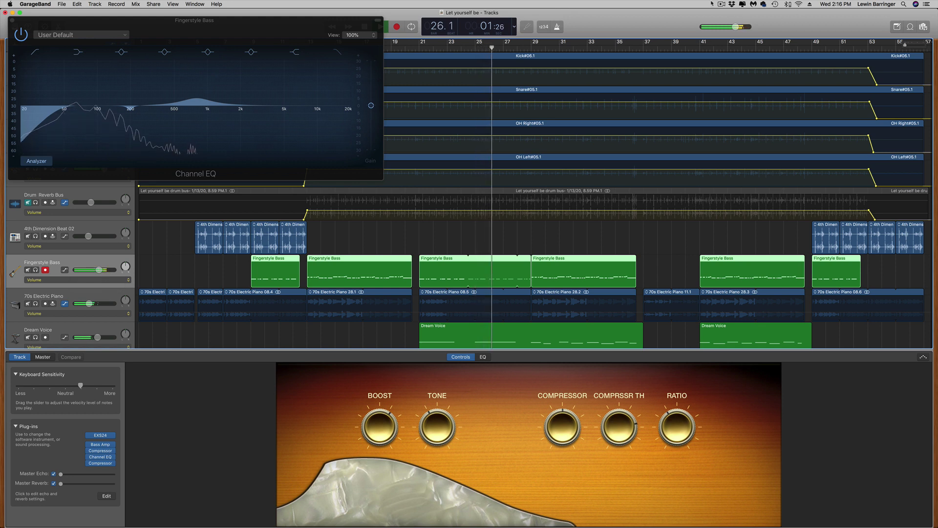
pyautogui.press('space')
pyautogui.click(12, 20)
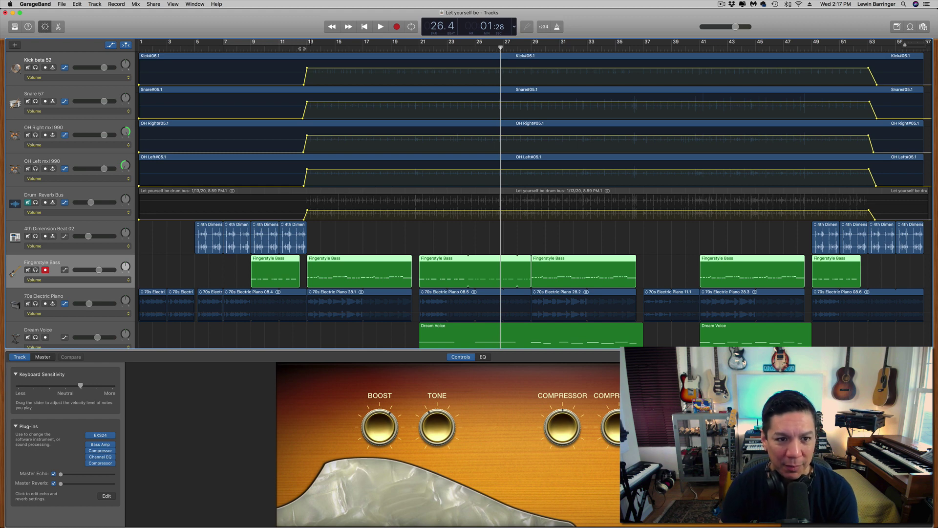
pyautogui.click(303, 48)
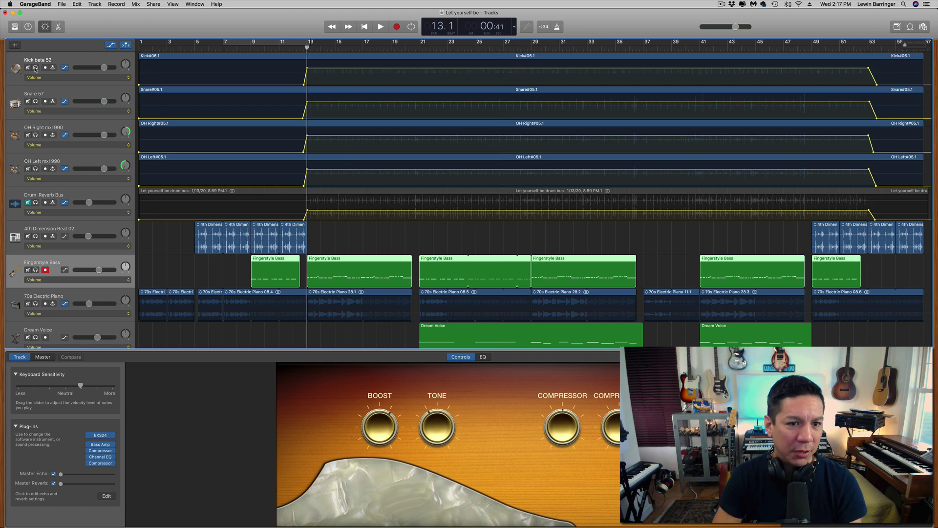
# Step: Solo the kick, snare and overhead tracks and set playback to start just after bar 13
pyautogui.moveTo(35, 68); pyautogui.dragTo(35, 187)
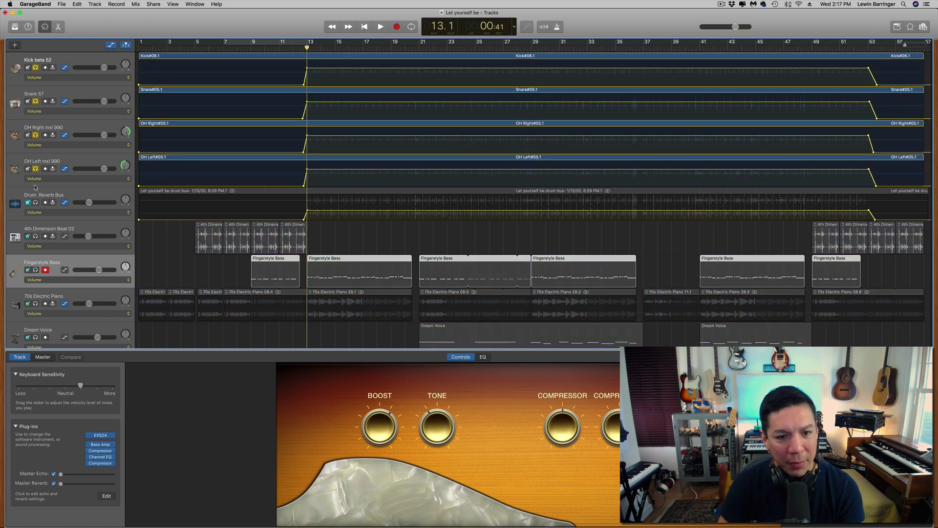
pyautogui.click(314, 48)
pyautogui.click(58, 27)
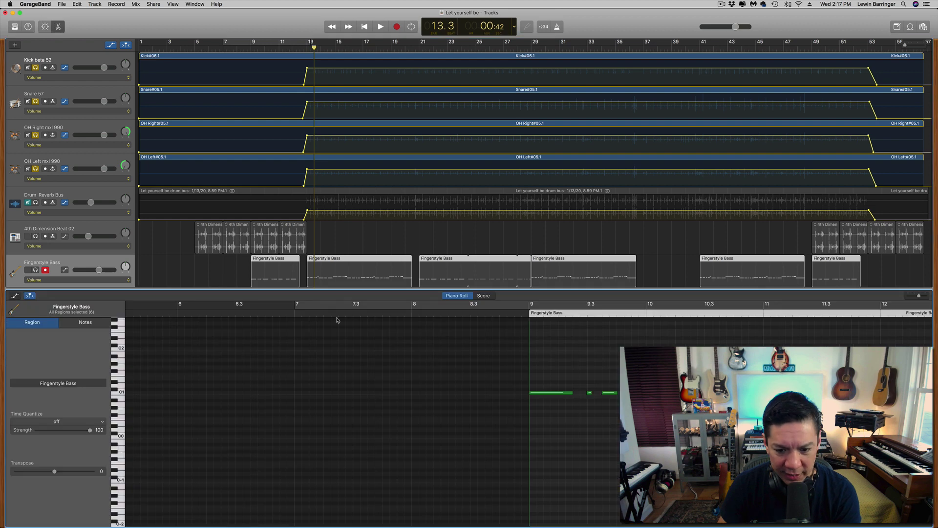
# Step: View the Kick, Snare and both OH waveforms, then audition the soloed drums briefly
pyautogui.click(65, 58)
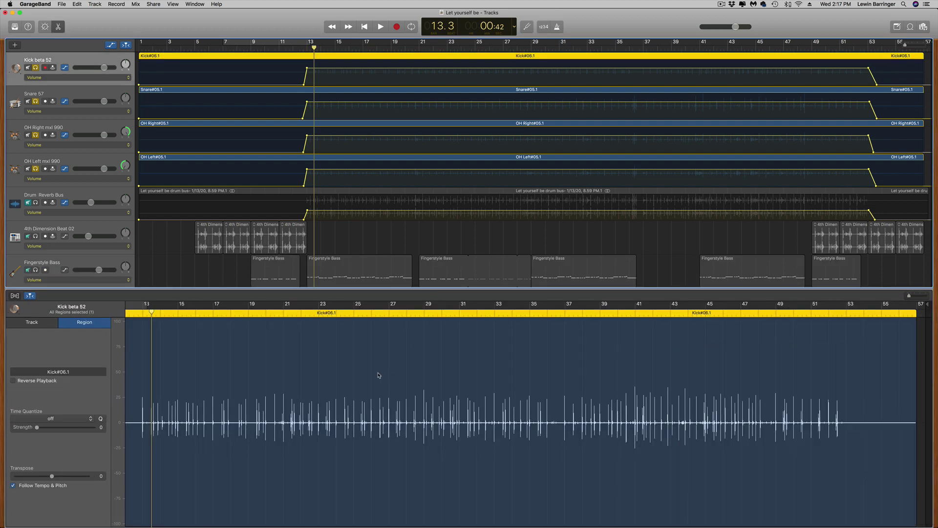
pyautogui.hscroll(1, 379, 377)
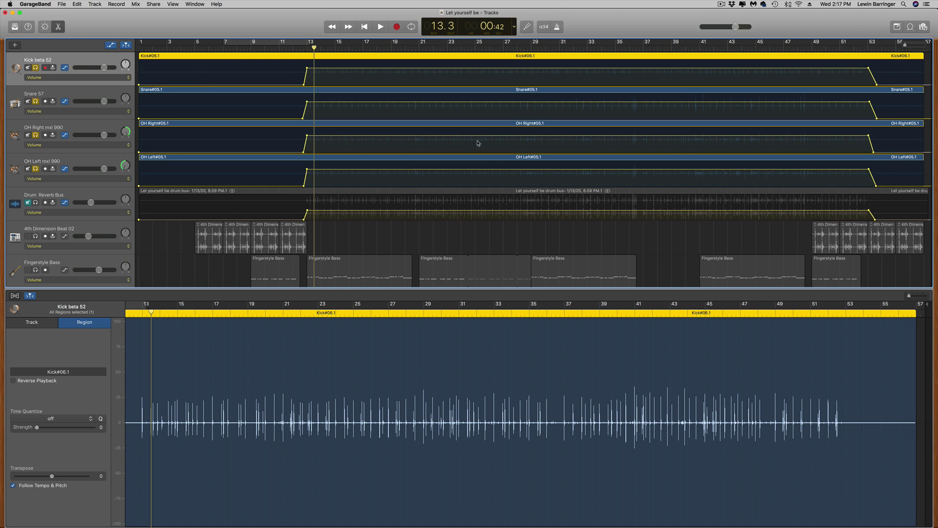
pyautogui.click(105, 93)
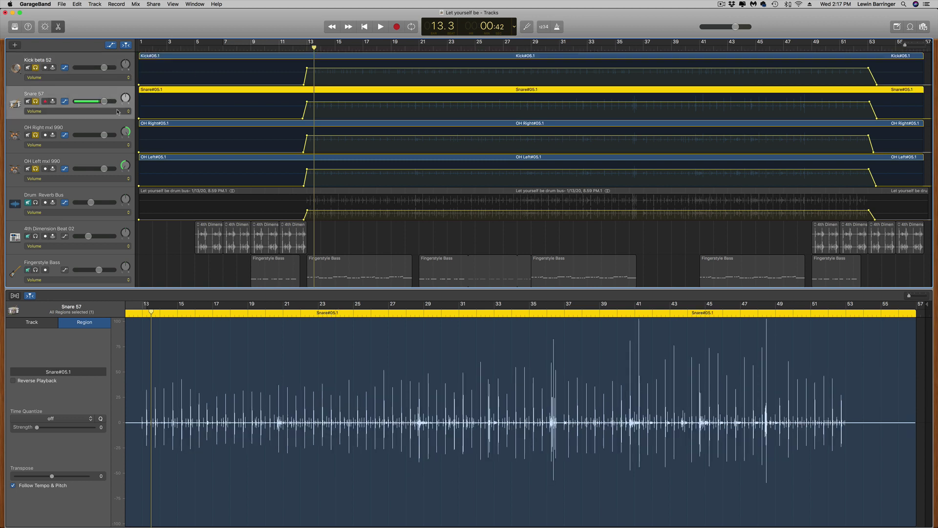
pyautogui.click(79, 127)
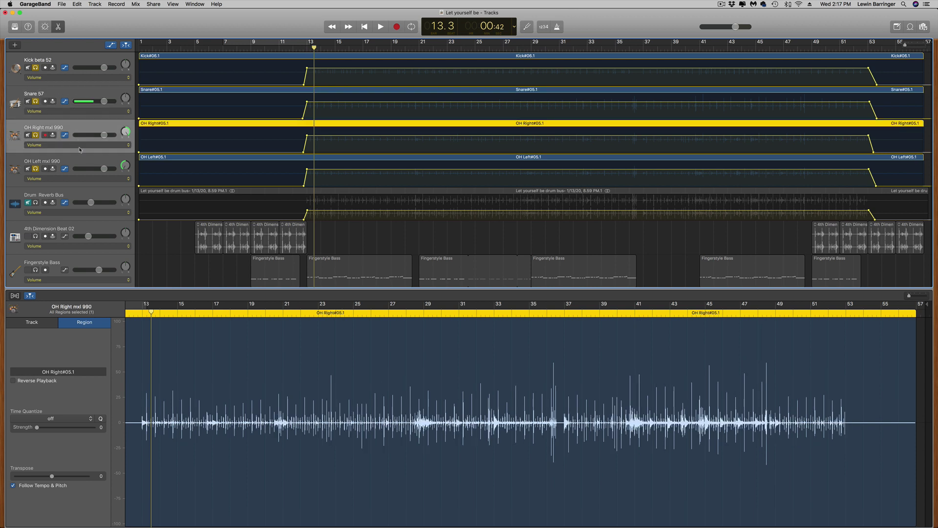
pyautogui.click(84, 160)
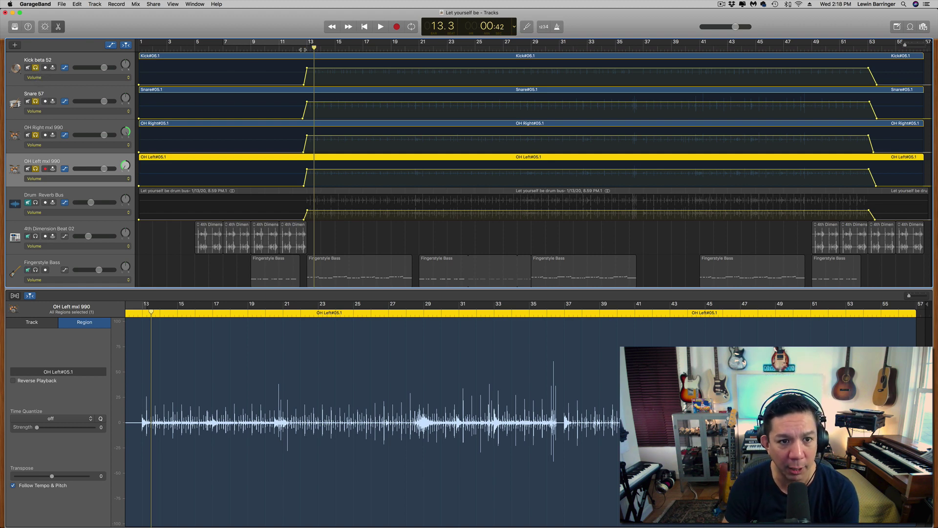
pyautogui.press('space')
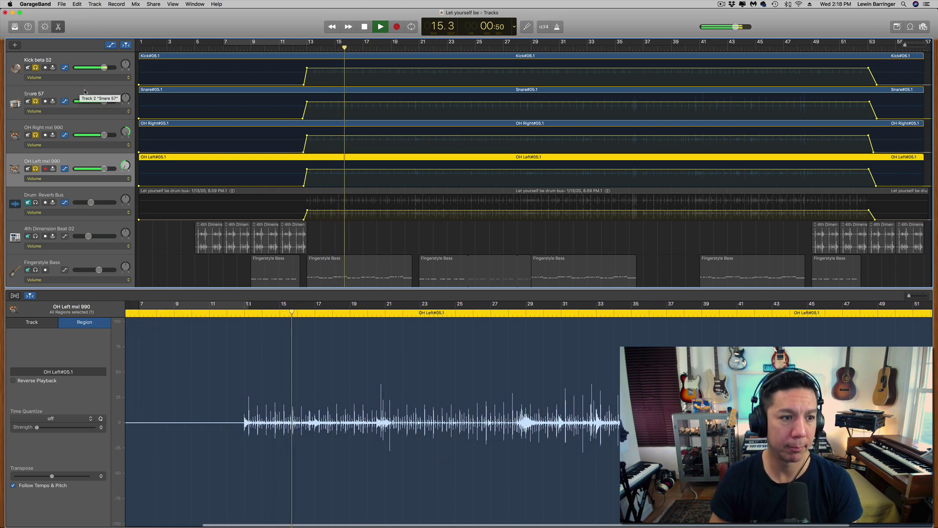
pyautogui.press('space')
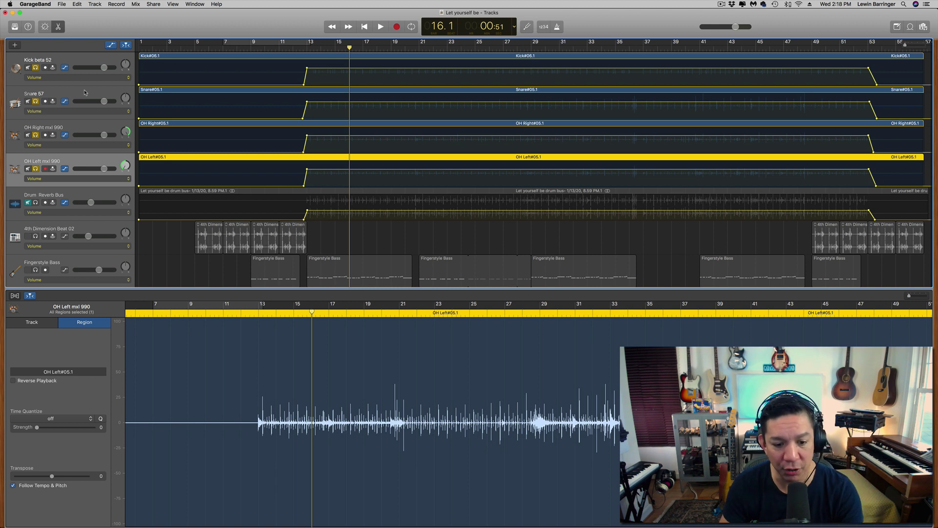
# Step: Select the Snare 57 track and bring up its Smart Controls
pyautogui.click(84, 92)
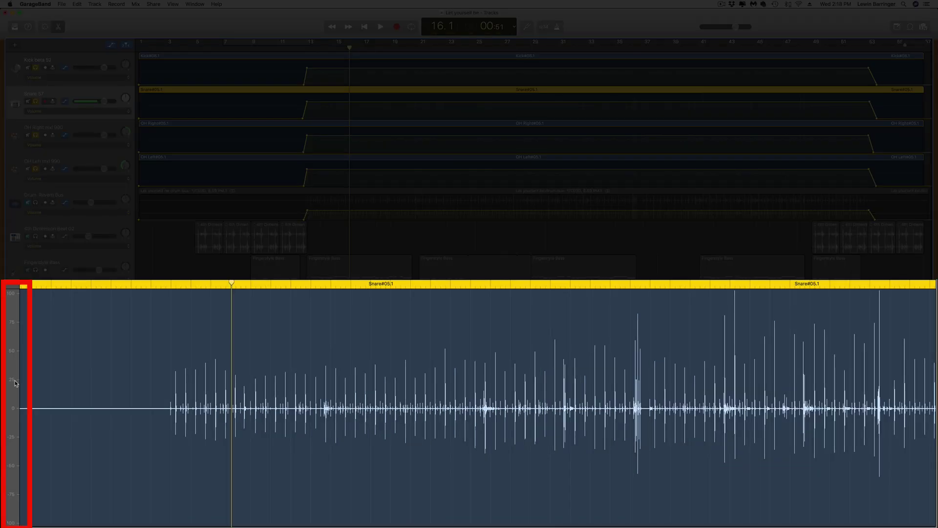
pyautogui.hscroll(5, 469, 405)
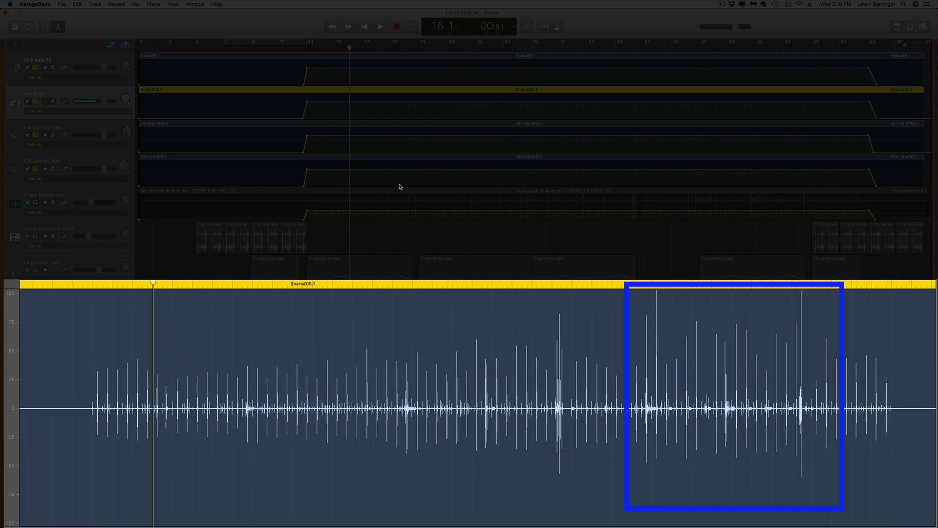
pyautogui.click(44, 26)
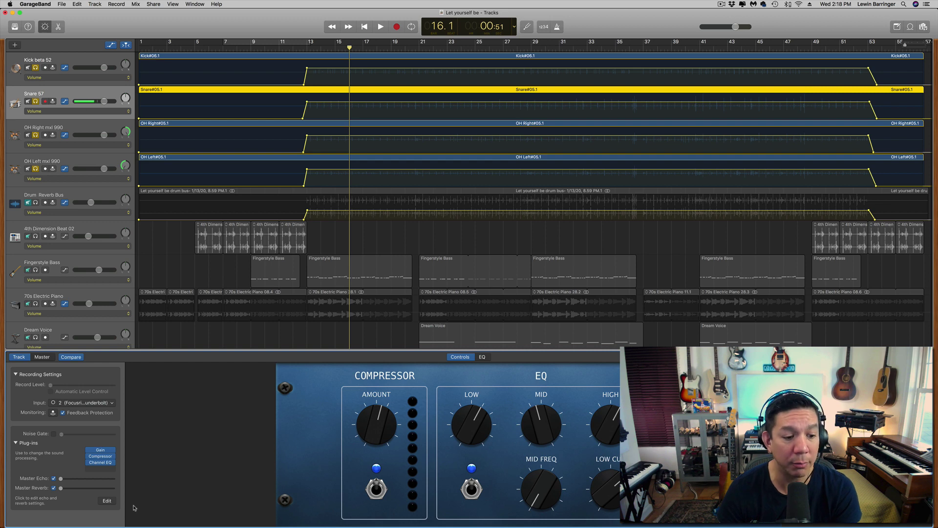
# Step: Open the snare's Channel EQ, reshape its low-mid band, then close the window
pyautogui.moveTo(104, 453)
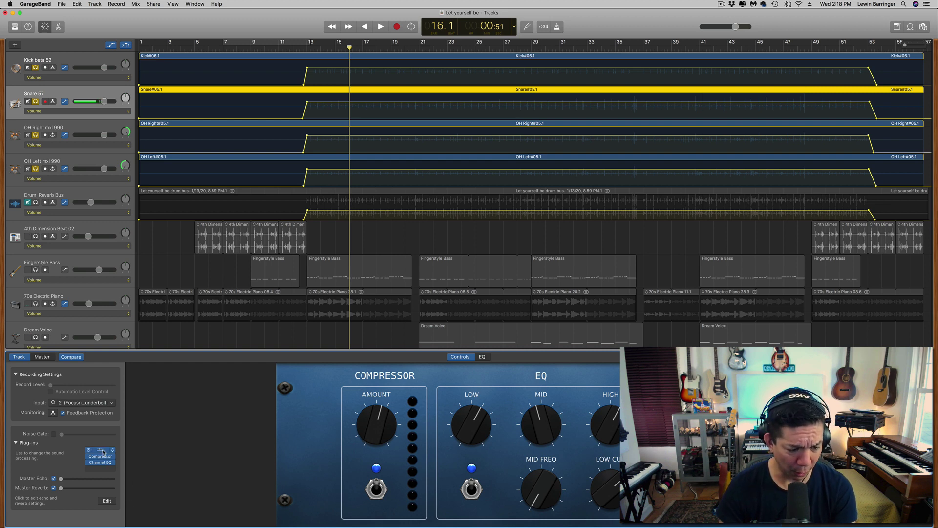
pyautogui.click(100, 463)
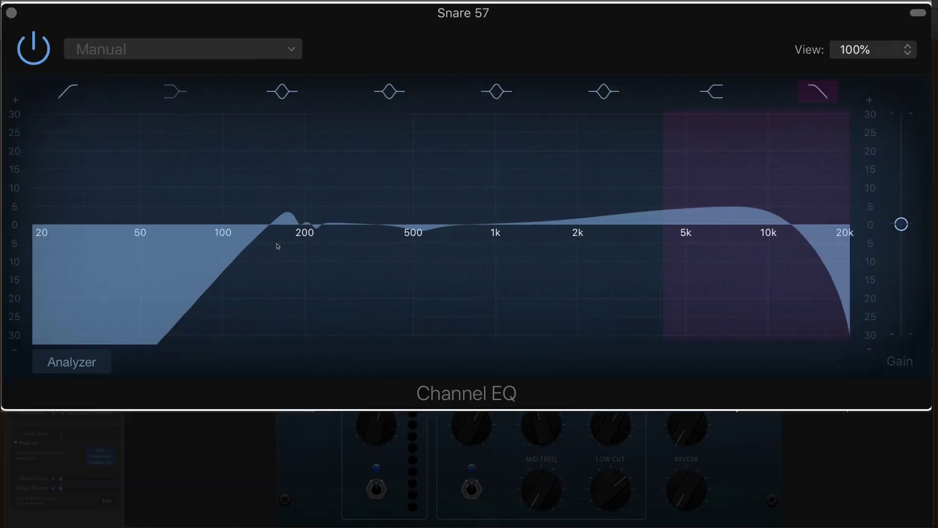
pyautogui.moveTo(142, 115); pyautogui.dragTo(130, 112)
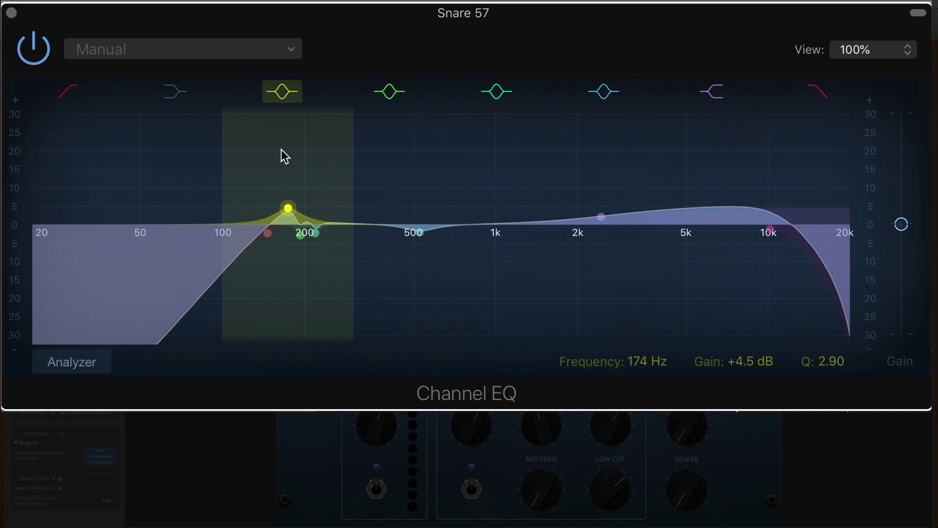
pyautogui.moveTo(516, 20); pyautogui.dragTo(531, 3)
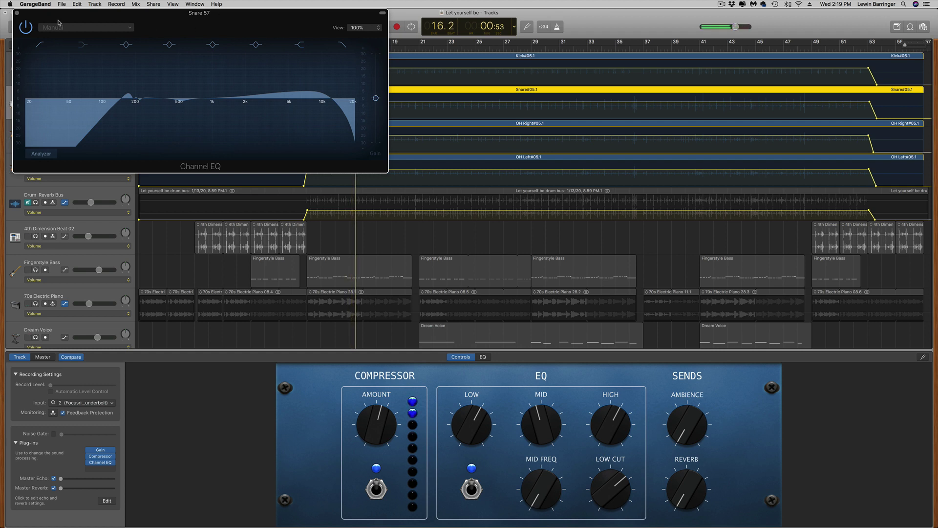
pyautogui.click(18, 13)
# Step: Unsolo the Kick and both OH tracks, leaving the snare soloed, and reopen its Channel EQ
pyautogui.click(35, 68)
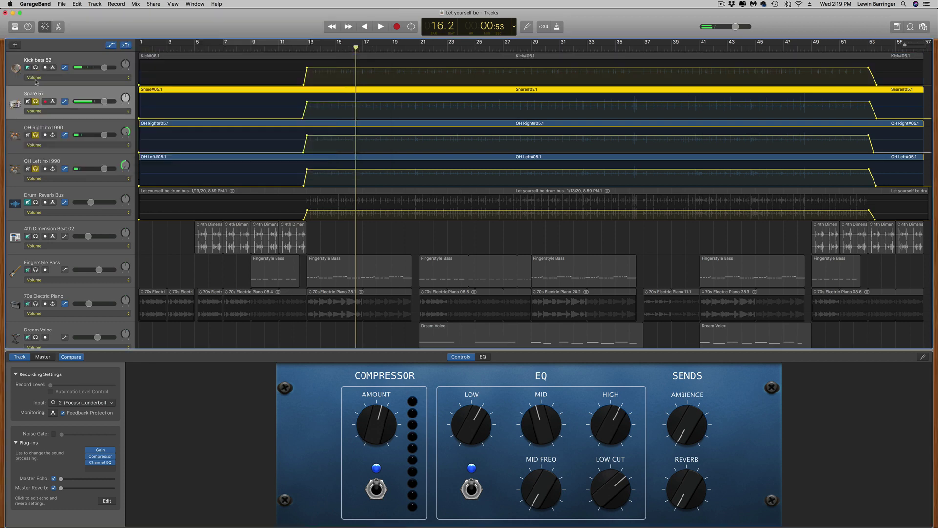
pyautogui.click(36, 135)
pyautogui.click(35, 168)
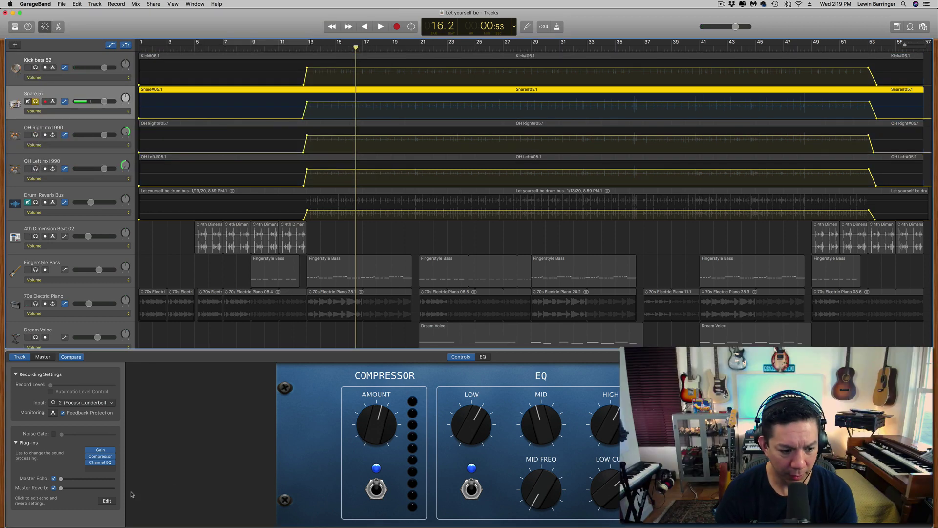
pyautogui.click(103, 464)
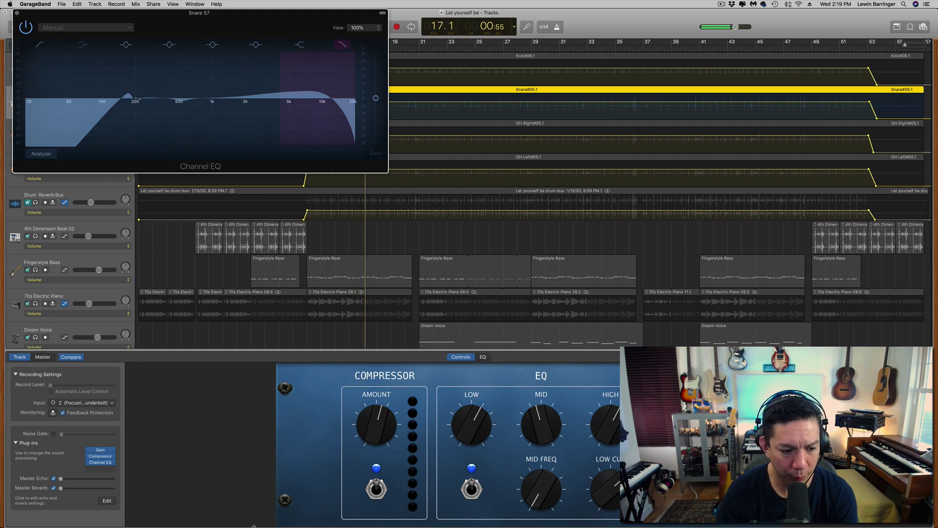
pyautogui.moveTo(104, 465)
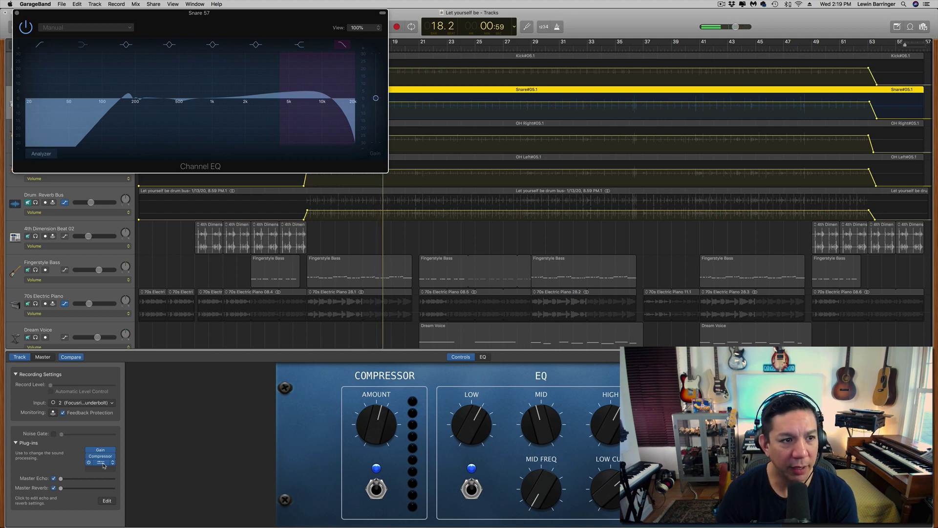
# Step: Apply the 01 Drums > Clean Up Snare preset to the Snare 57 Channel EQ
pyautogui.click(98, 28)
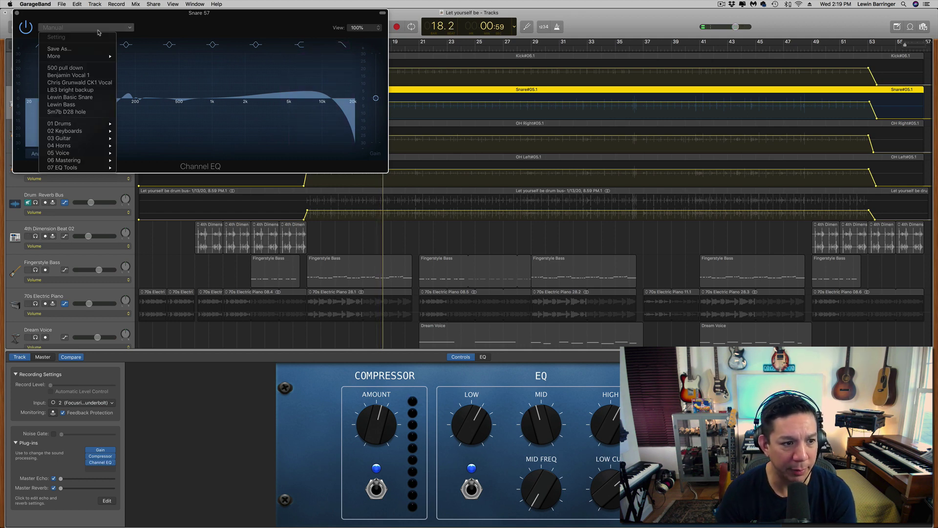
pyautogui.moveTo(93, 142)
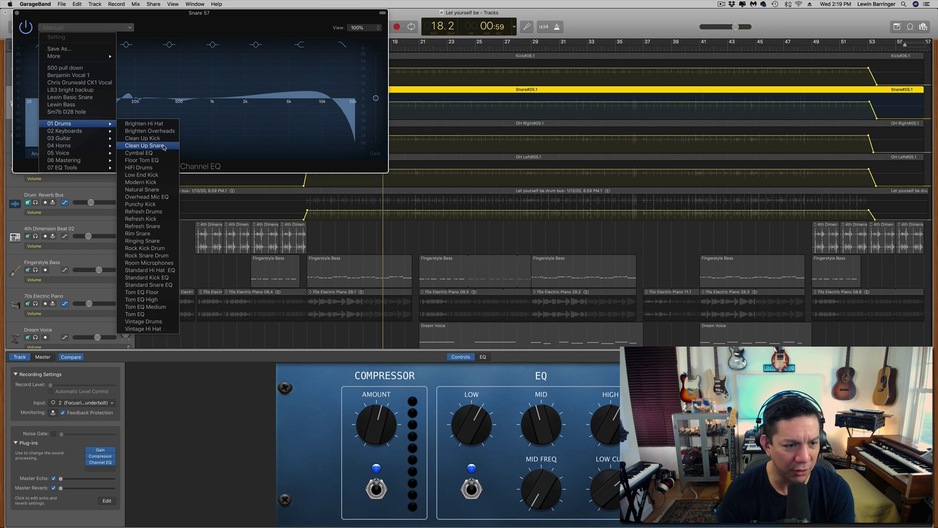
pyautogui.click(163, 146)
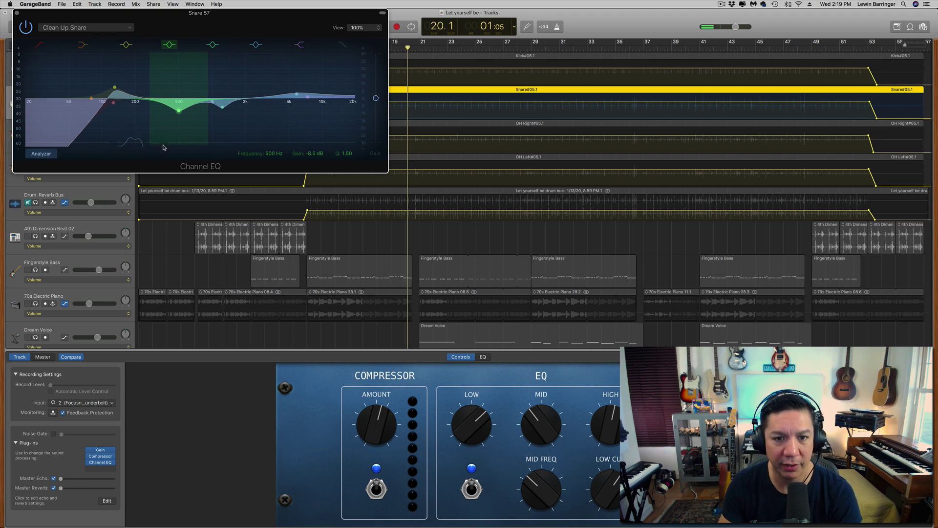
# Step: Compare the new snare EQ in the full mix and then soloed
pyautogui.press('s')
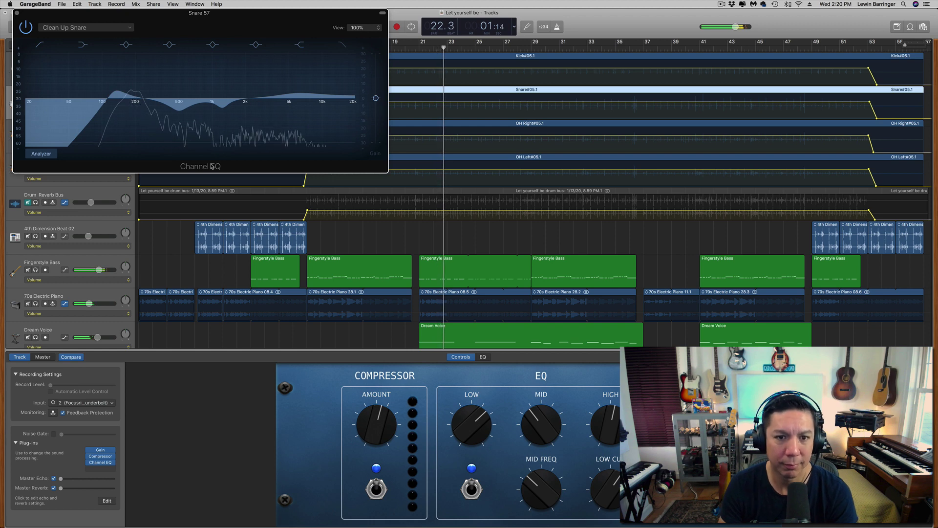
pyautogui.press('space')
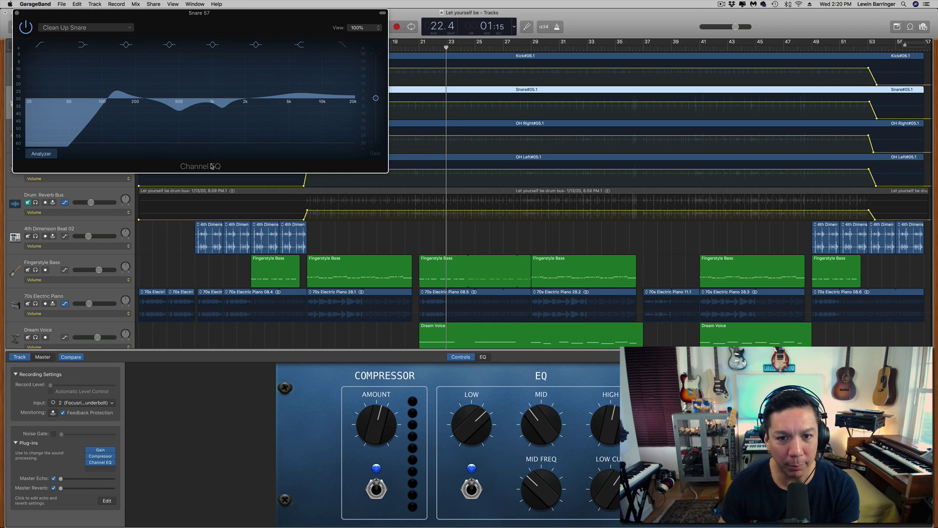
pyautogui.moveTo(298, 97)
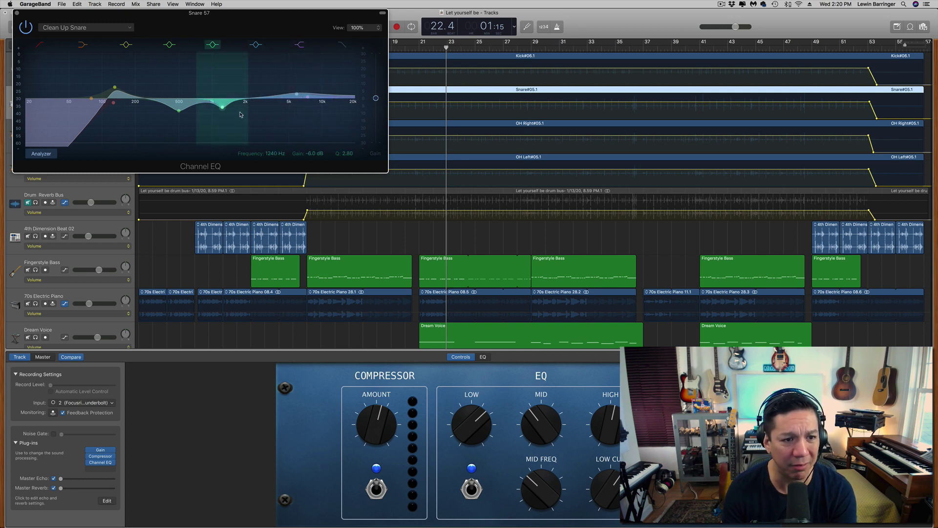
pyautogui.press('space')
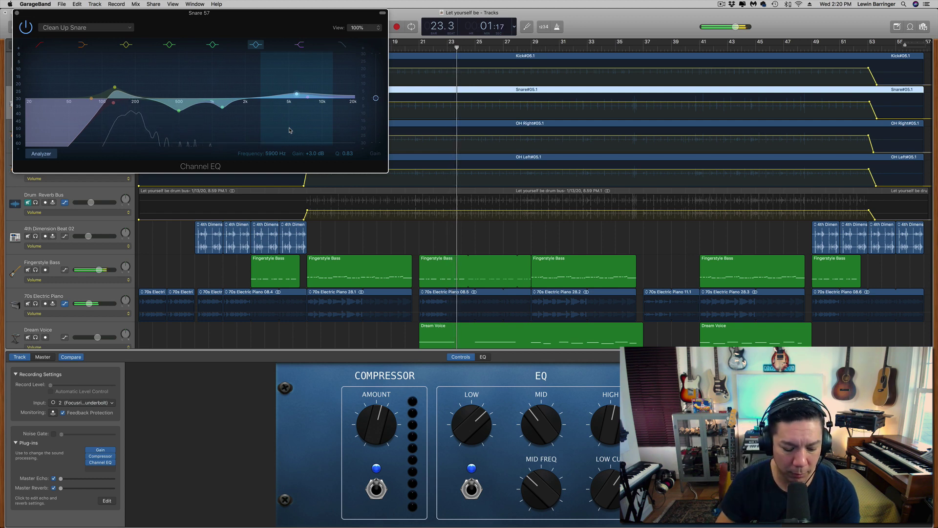
pyautogui.press('s')
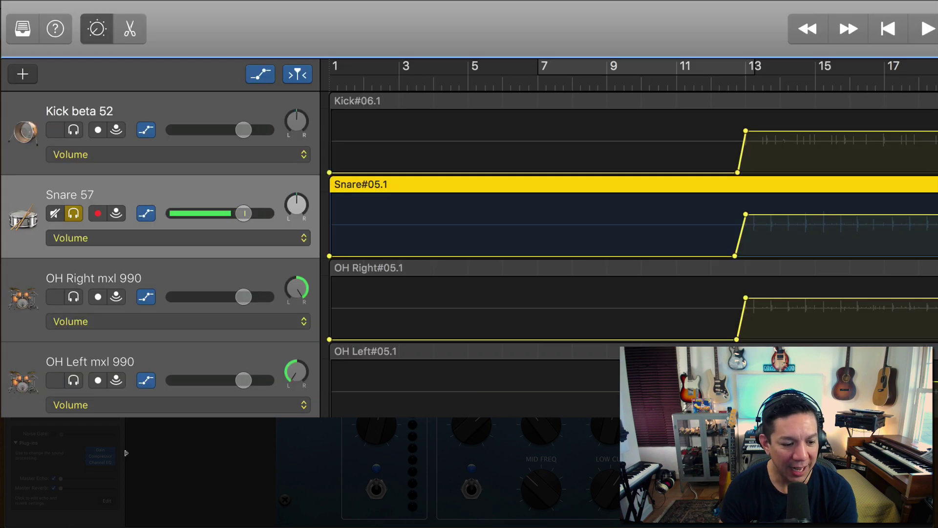
# Step: Turn up the Amount knob on the snare's VCA Snare compressor and listen
pyautogui.click(98, 457)
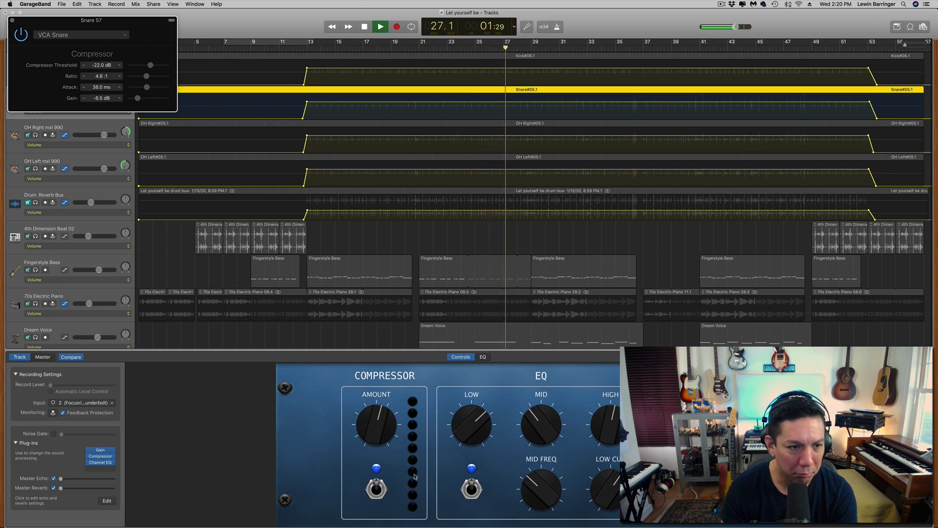
pyautogui.press('space')
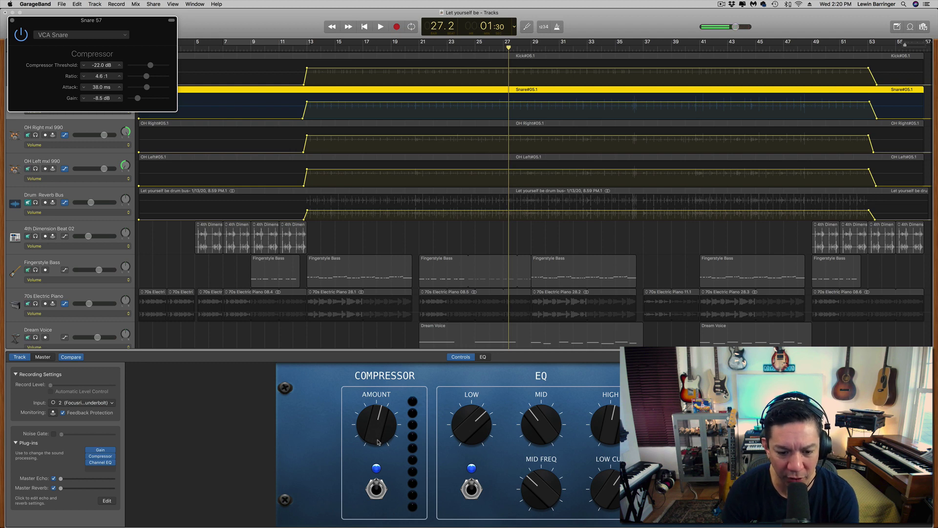
pyautogui.moveTo(378, 442); pyautogui.dragTo(378, 441)
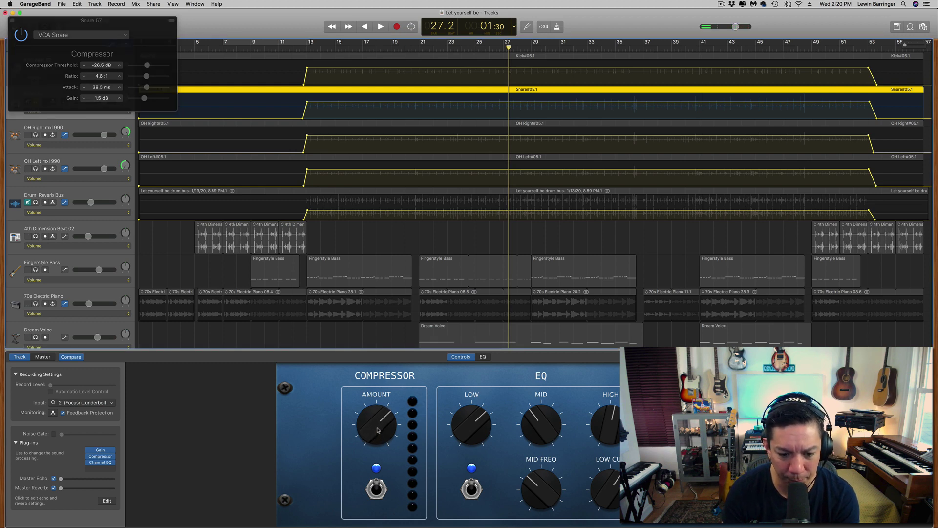
pyautogui.press('space')
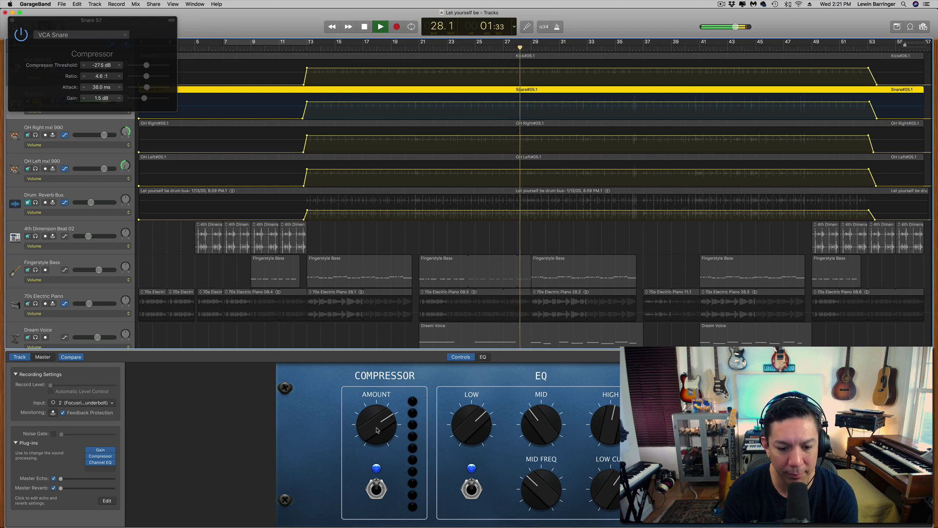
pyautogui.press('space')
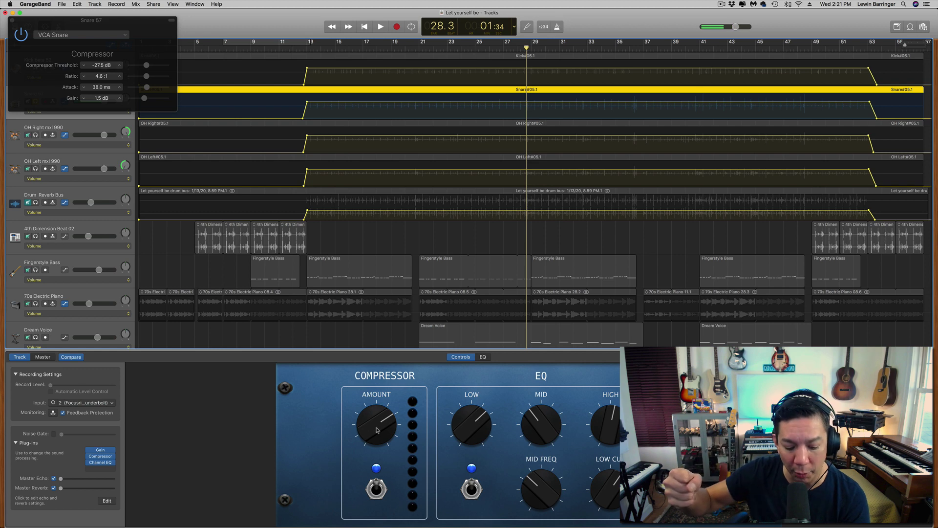
# Step: Replay the song from around bar 15 to check the heavier snare compression
pyautogui.press('super+a')
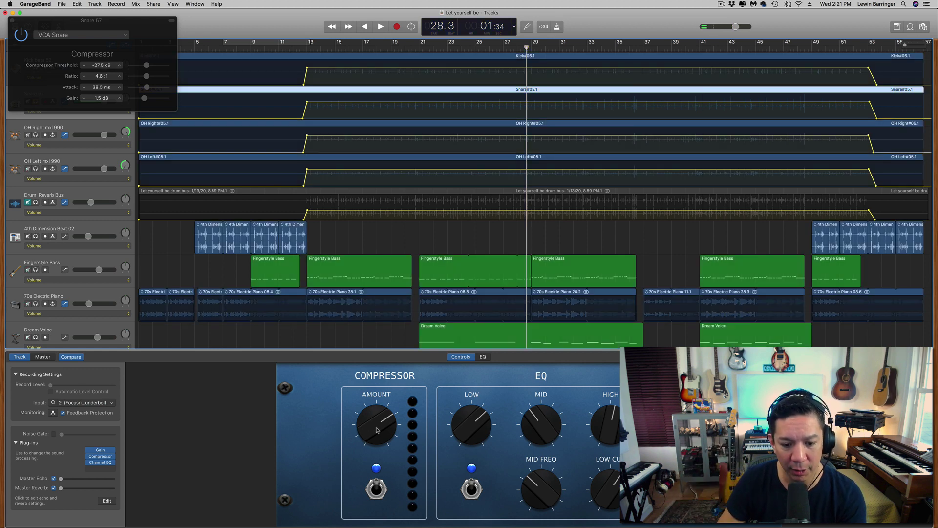
pyautogui.click(349, 47)
pyautogui.press('space')
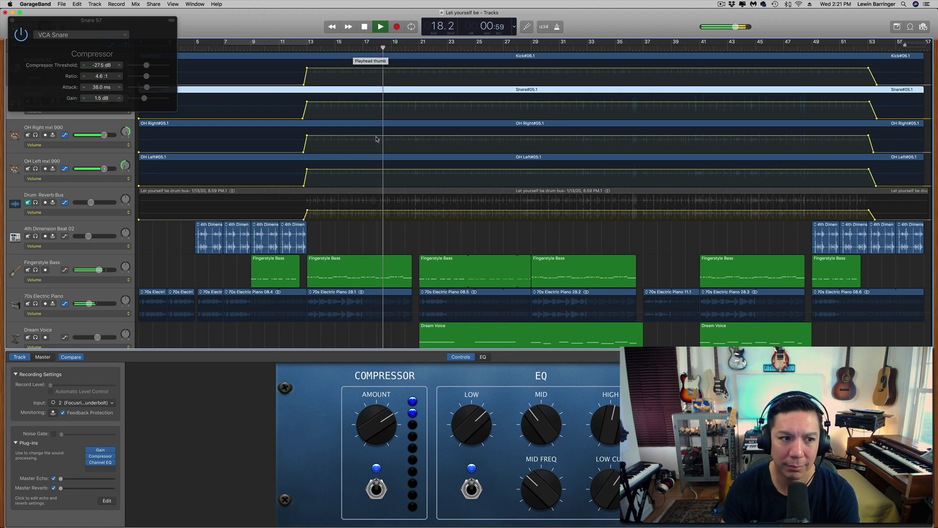
pyautogui.press('space')
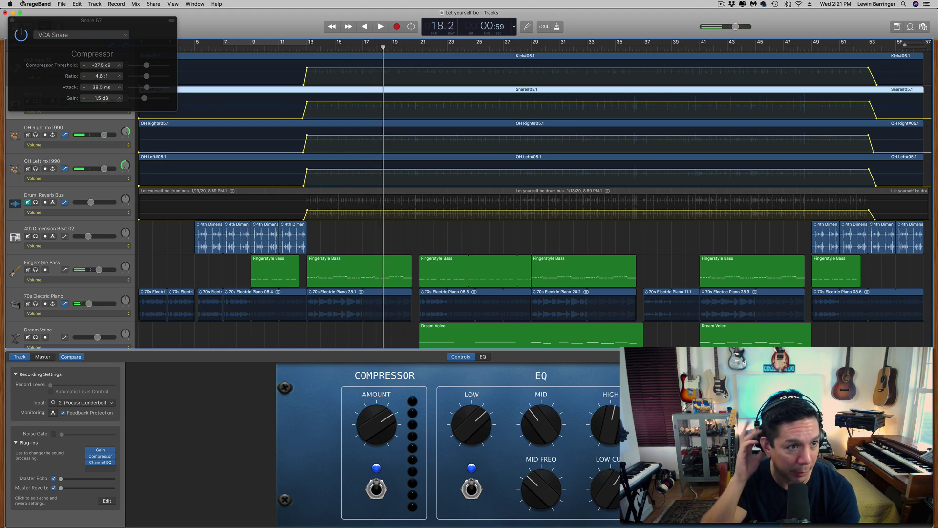
# Step: Close the compressor window, solo Kick beta 52, and audition it over several playback passes
pyautogui.click(12, 21)
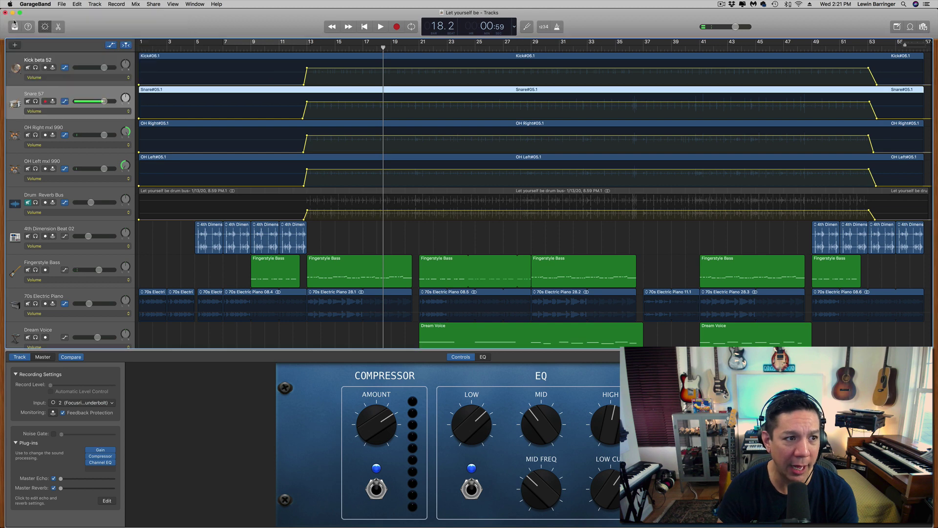
pyautogui.click(36, 68)
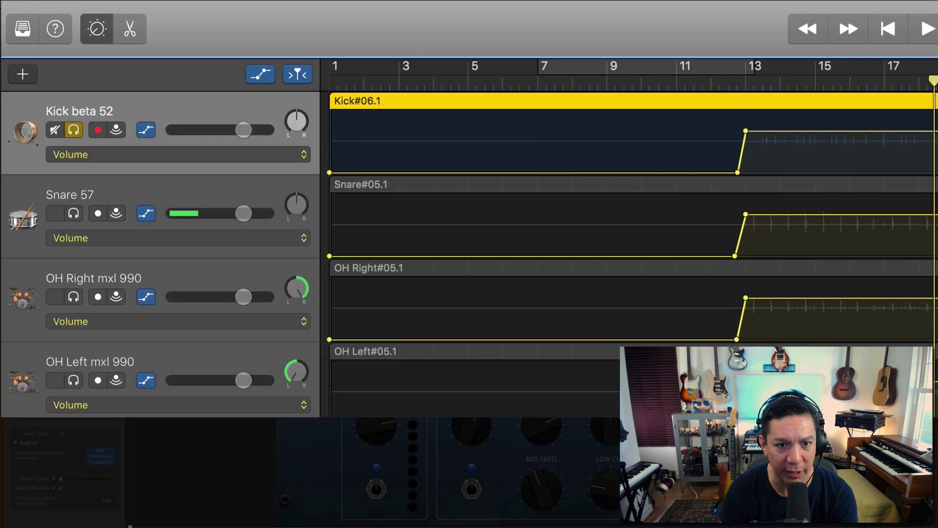
pyautogui.press('space')
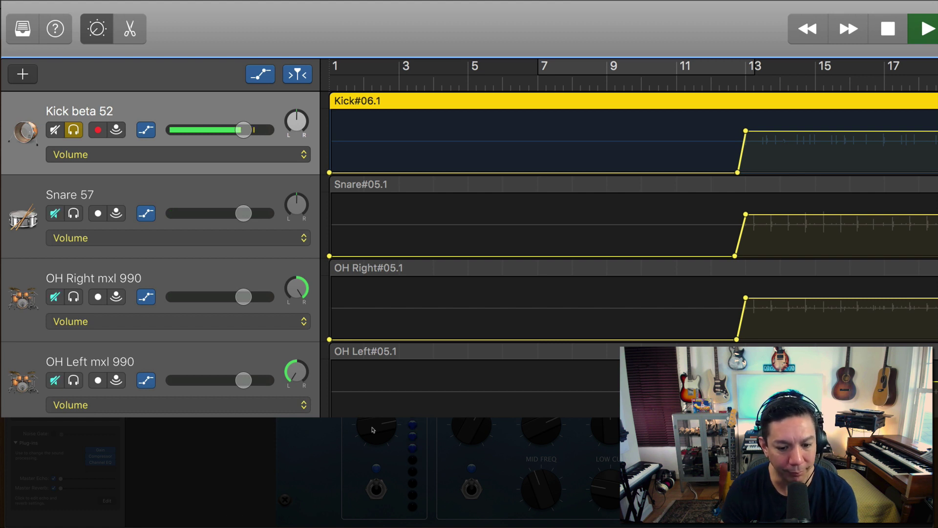
pyautogui.press('space')
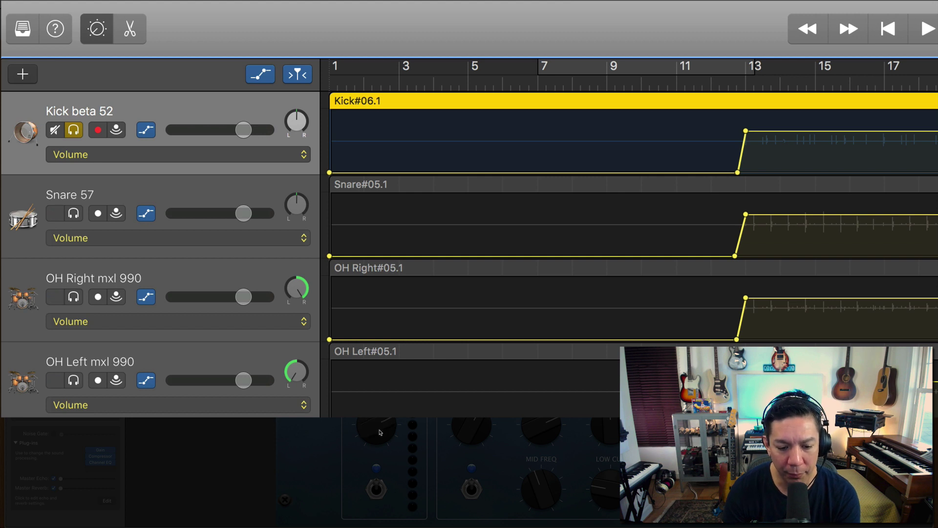
pyautogui.press('space')
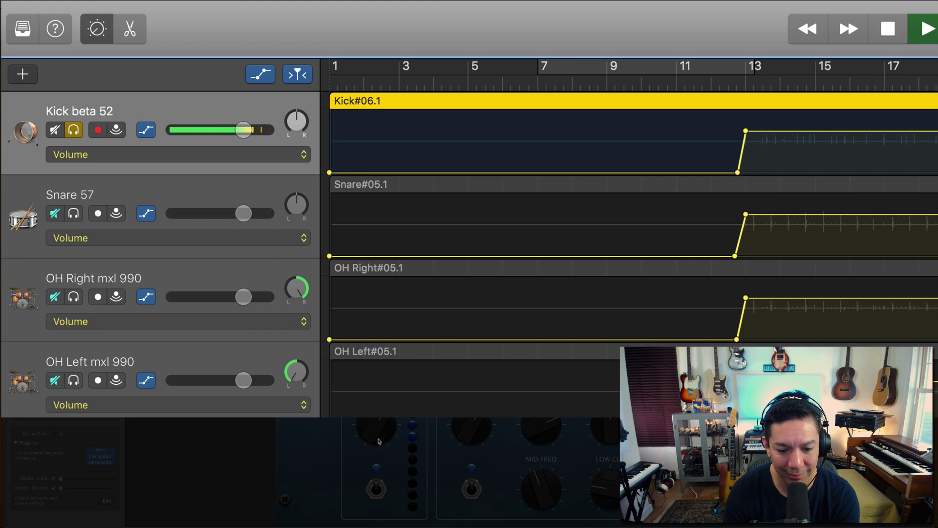
pyautogui.press('space')
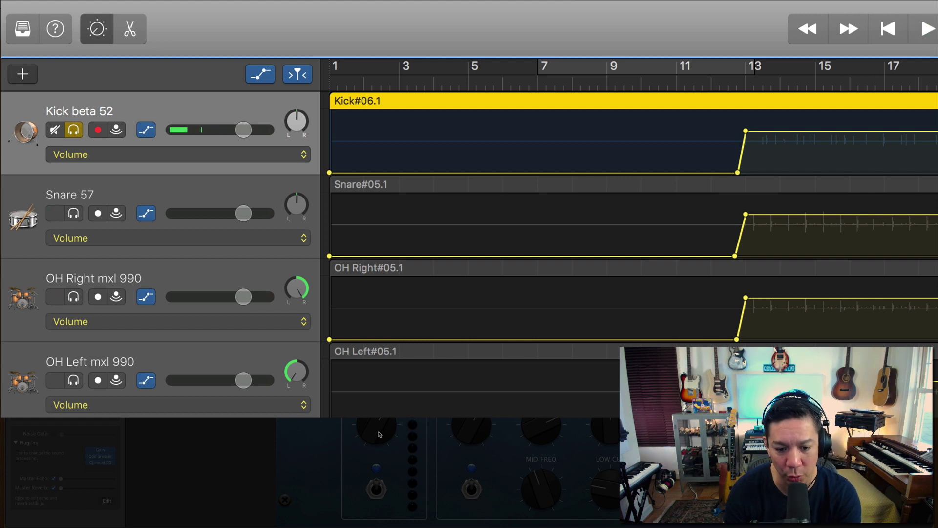
pyautogui.press('space')
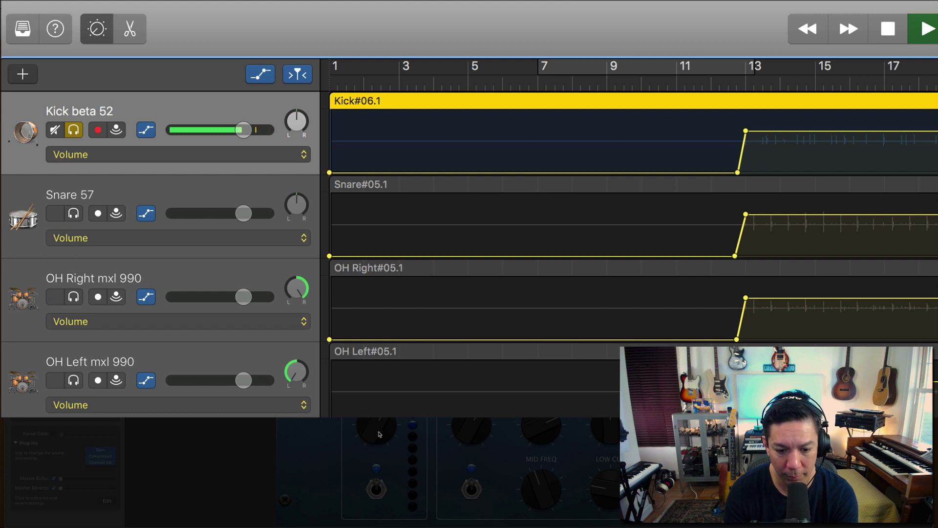
pyautogui.press('space')
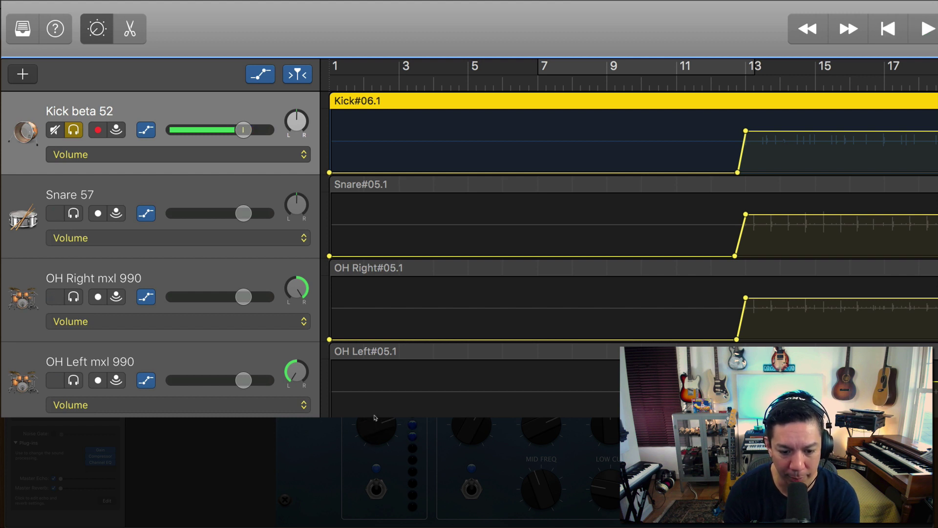
pyautogui.press('space')
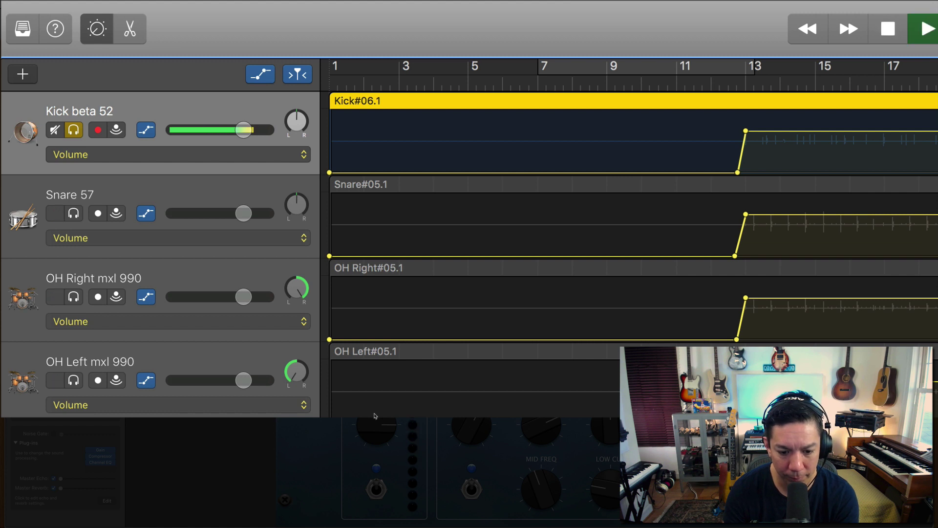
pyautogui.press('space')
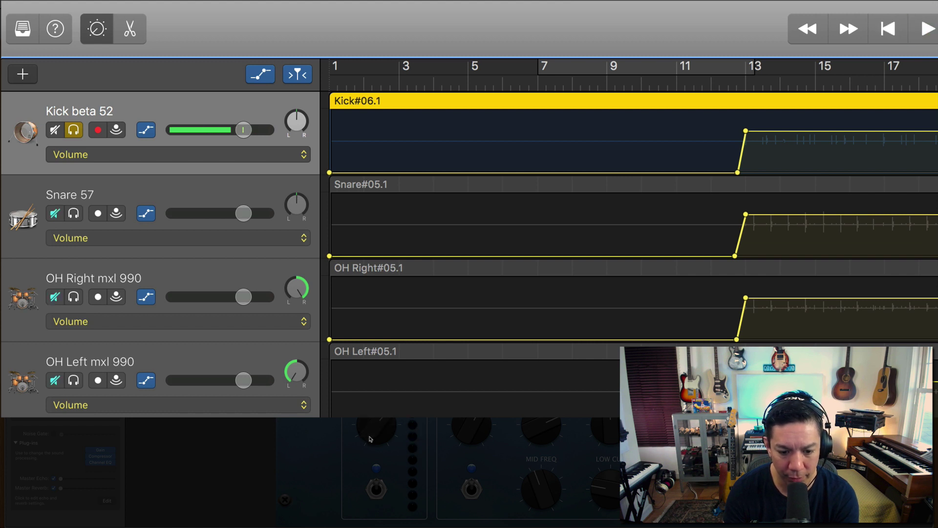
pyautogui.press('space')
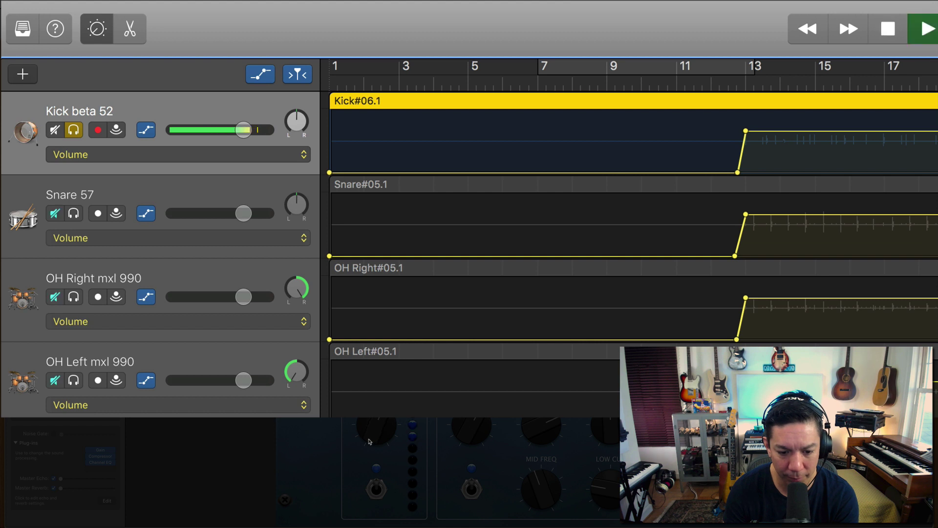
pyautogui.press('space')
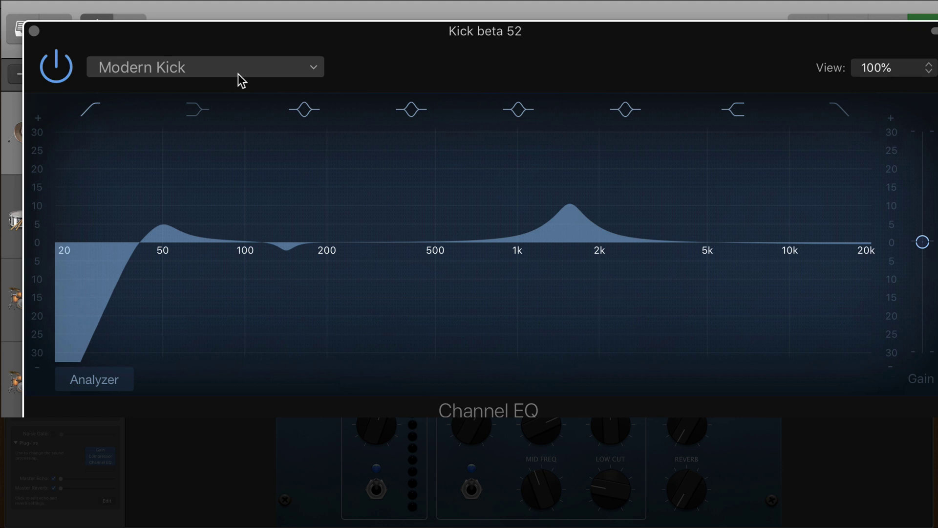
# Step: Switch the kick Channel EQ to 01 Drums > Low End Kick with the analyzer on, then audition it
pyautogui.click(116, 382)
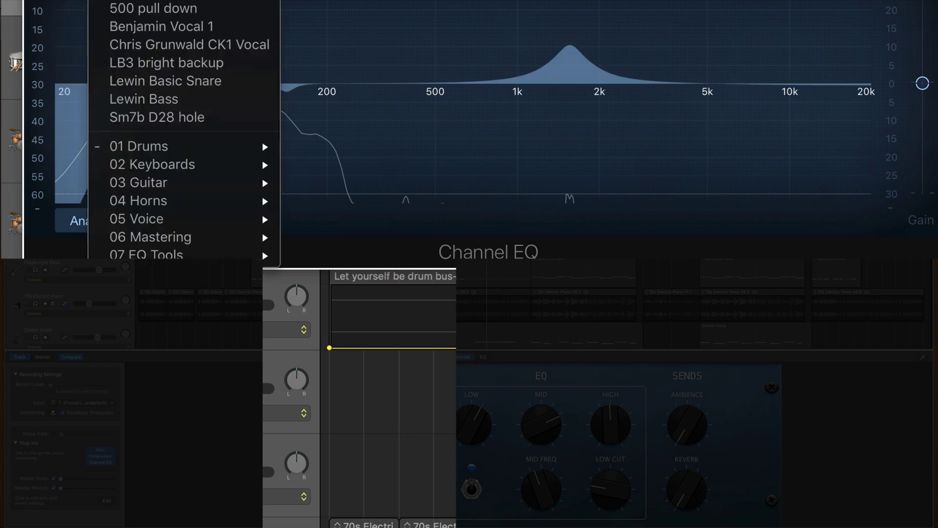
pyautogui.moveTo(212, 151)
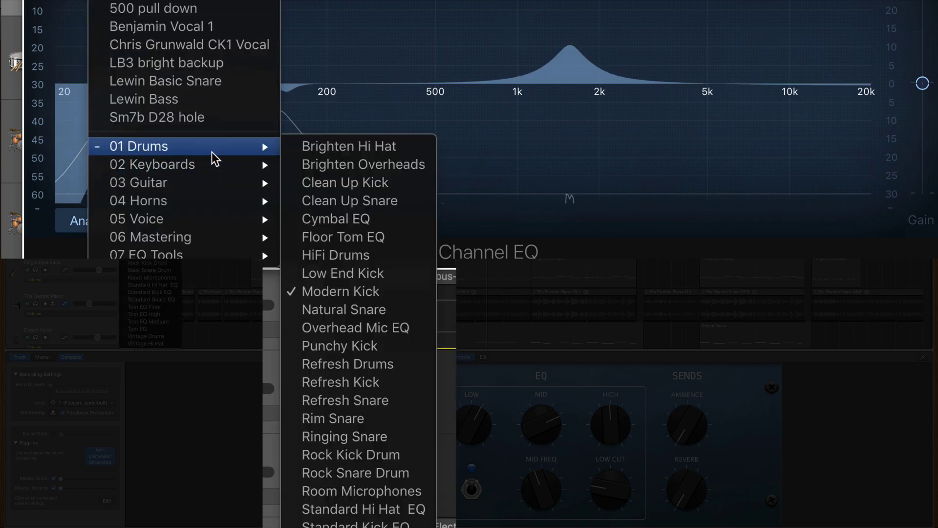
pyautogui.click(384, 274)
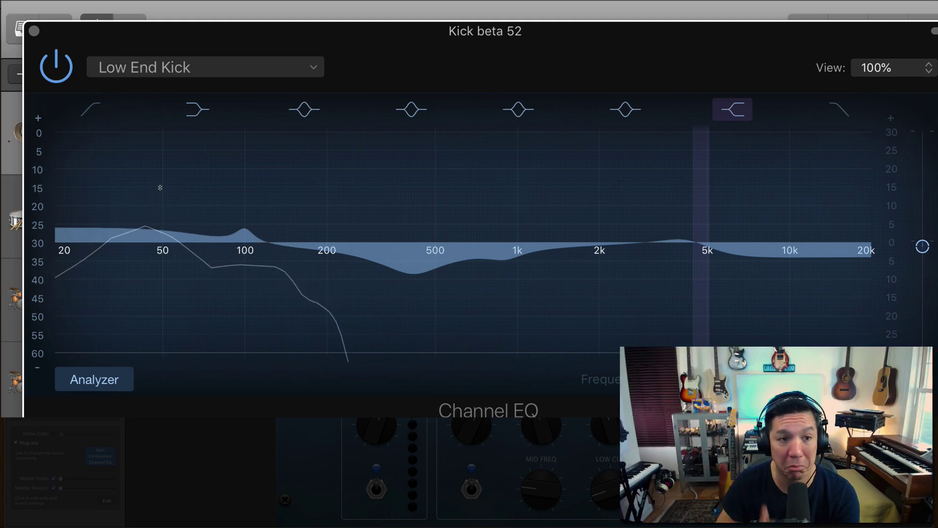
pyautogui.click(440, 31)
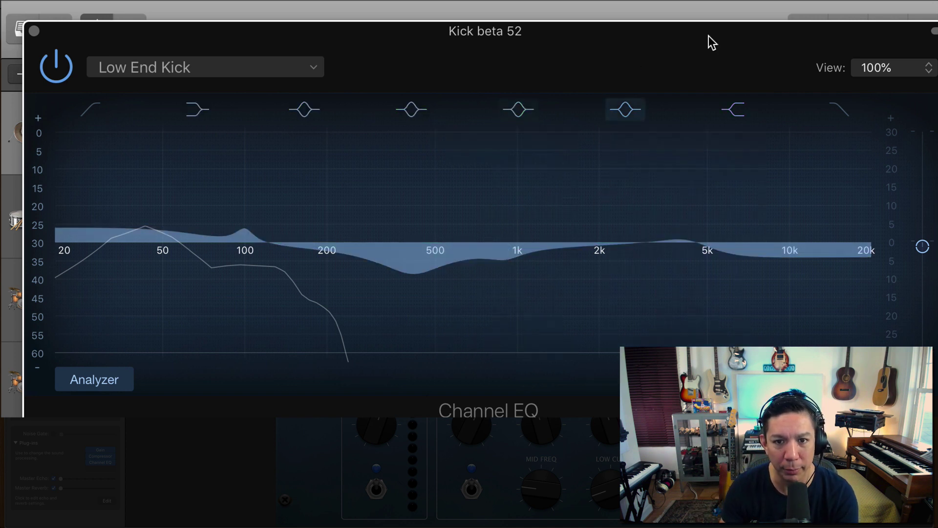
pyautogui.press('space')
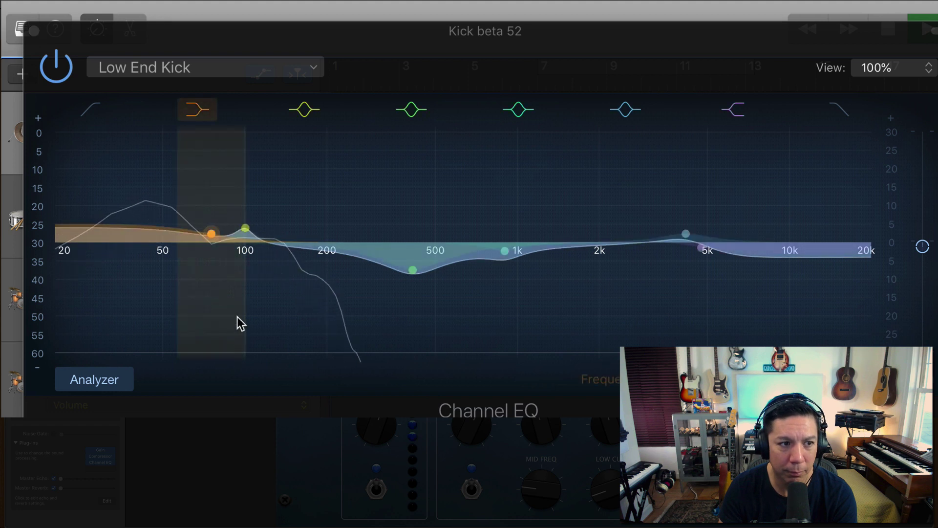
pyautogui.click(34, 31)
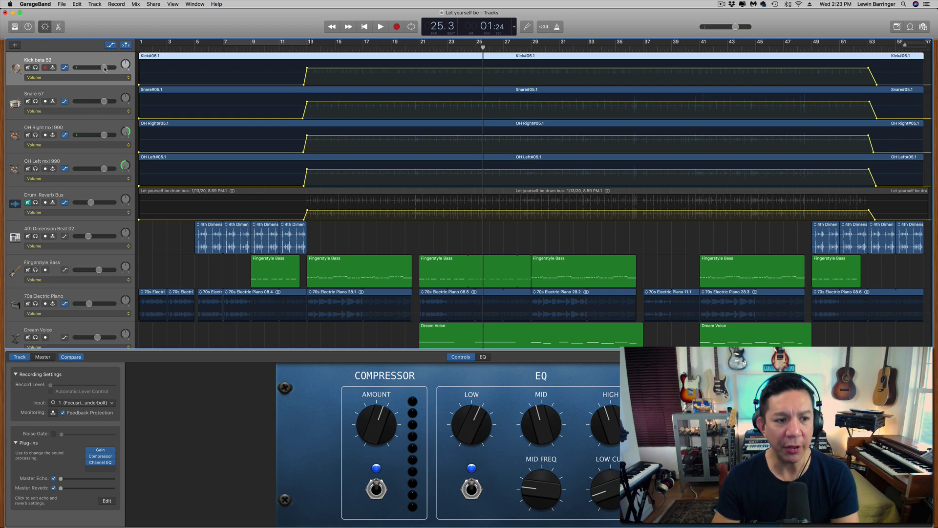
pyautogui.moveTo(104, 69)
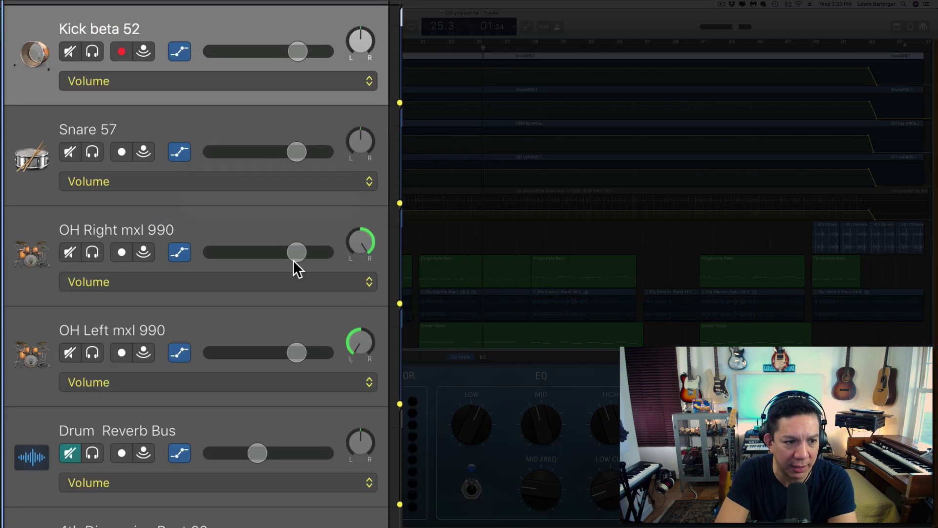
pyautogui.moveTo(104, 136)
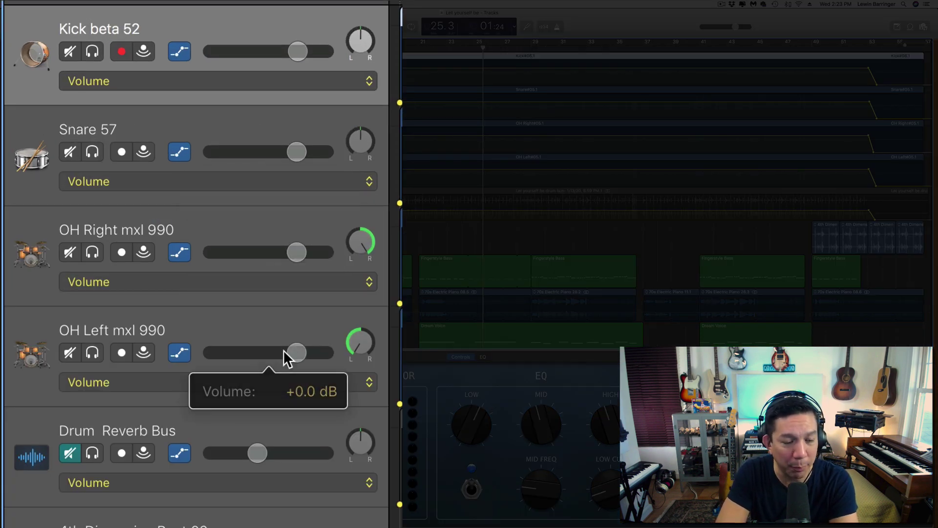
pyautogui.press('space')
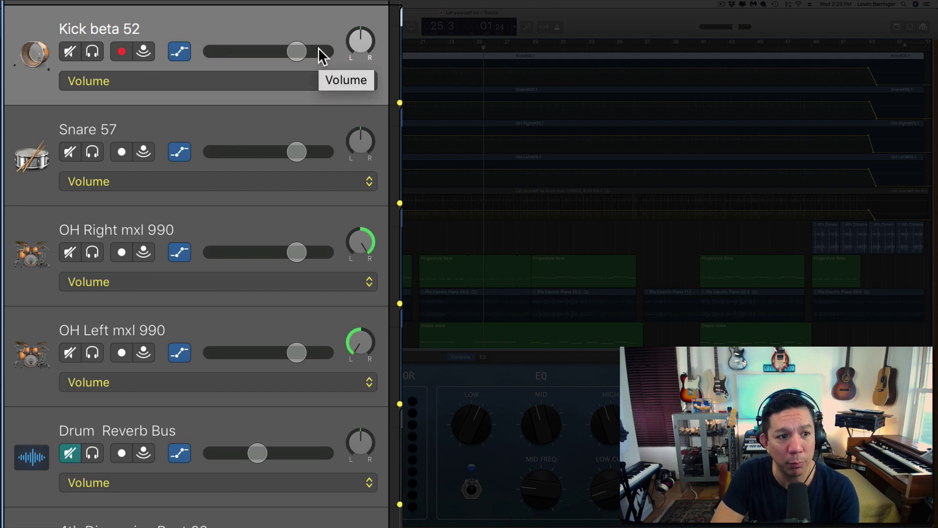
pyautogui.scroll(-8, 272, 247)
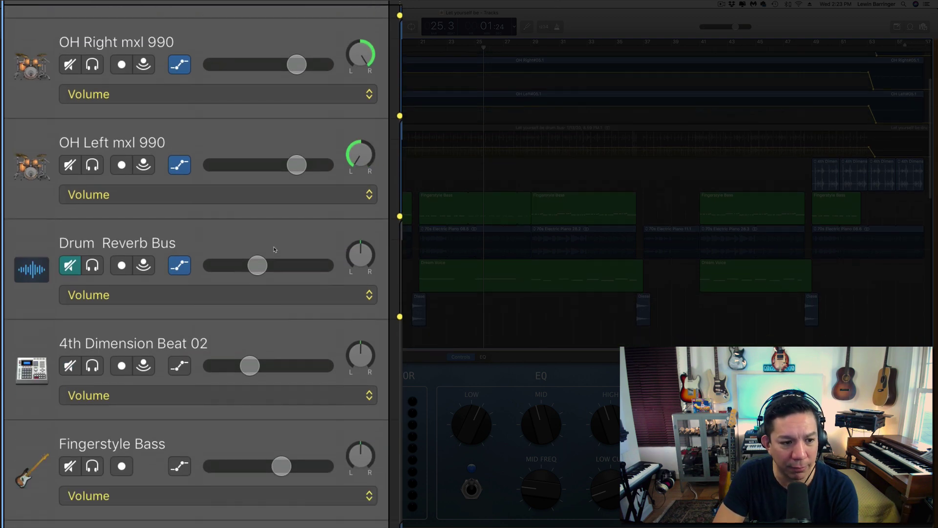
pyautogui.scroll(-6, 274, 250)
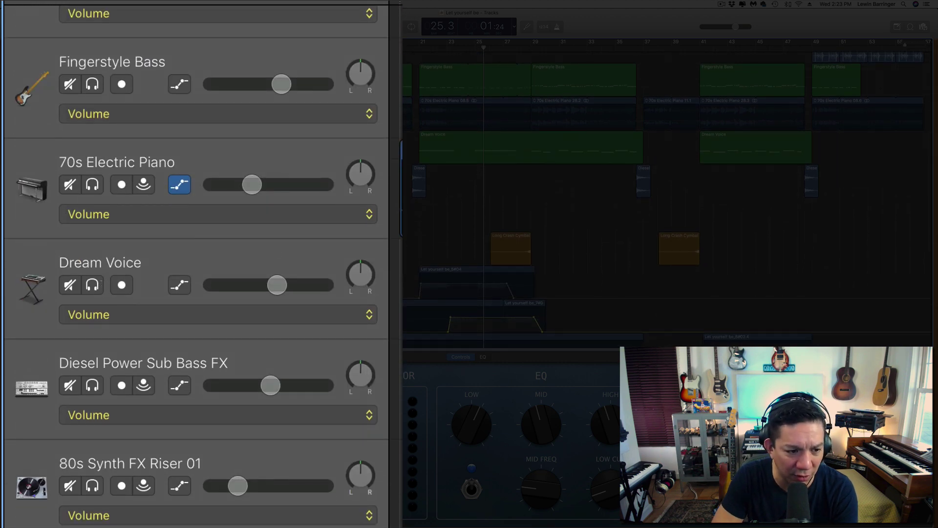
pyautogui.scroll(14, 292, 280)
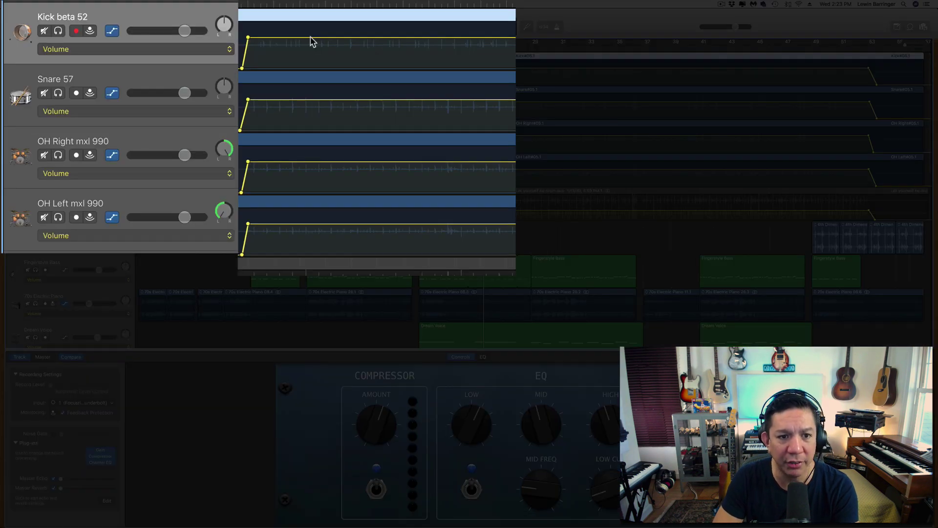
# Step: Lower the volume automation on Kick, Snare (-5.5 dB), OH Right (-3.4 dB) and OH Left
pyautogui.click(311, 38)
pyautogui.moveTo(311, 37); pyautogui.dragTo(310, 47)
pyautogui.click(311, 45)
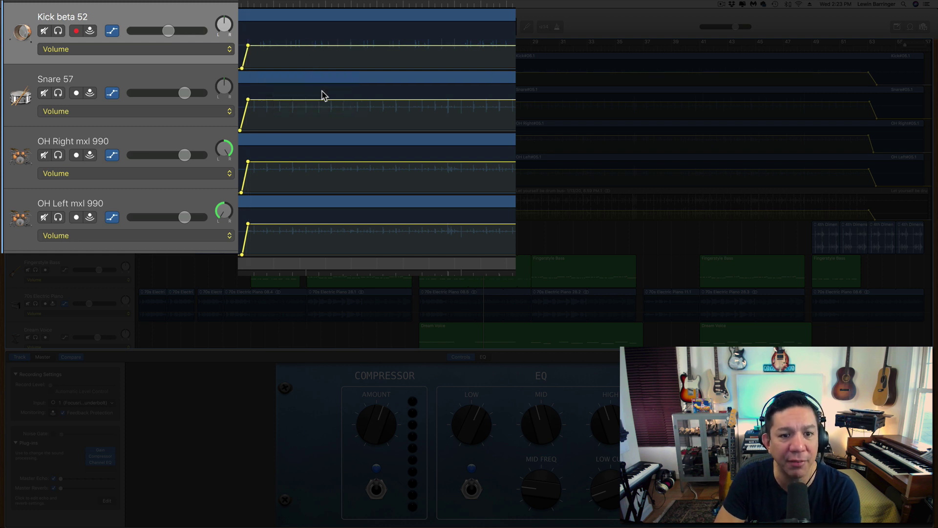
pyautogui.moveTo(316, 97); pyautogui.dragTo(317, 106)
pyautogui.click(318, 107)
pyautogui.moveTo(352, 163); pyautogui.dragTo(351, 172)
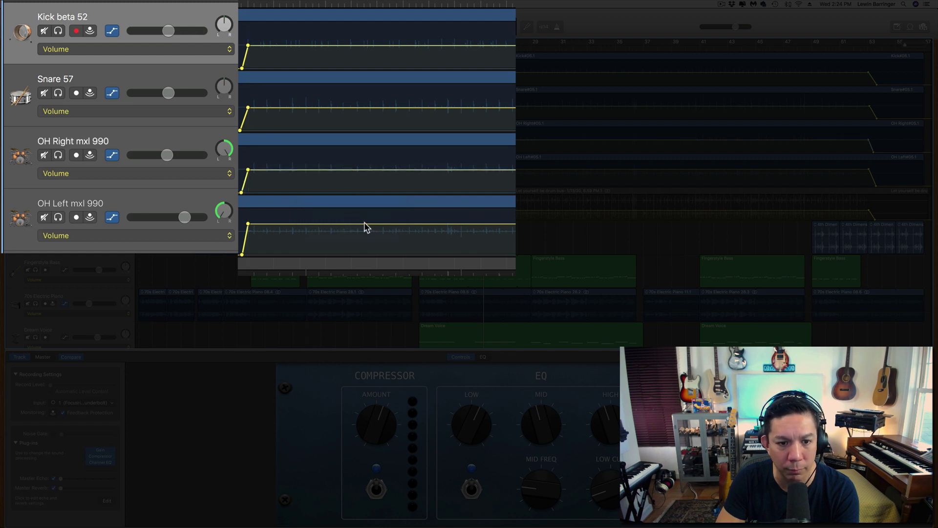
pyautogui.moveTo(368, 226); pyautogui.dragTo(367, 234)
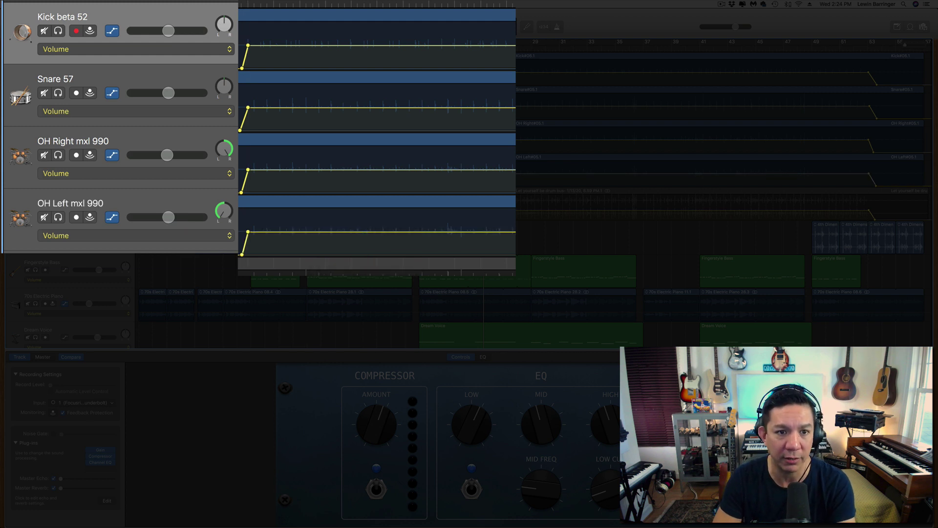
# Step: Play the mix with the new drum levels, then select and solo Snare 57
pyautogui.click(249, 3)
pyautogui.press('space')
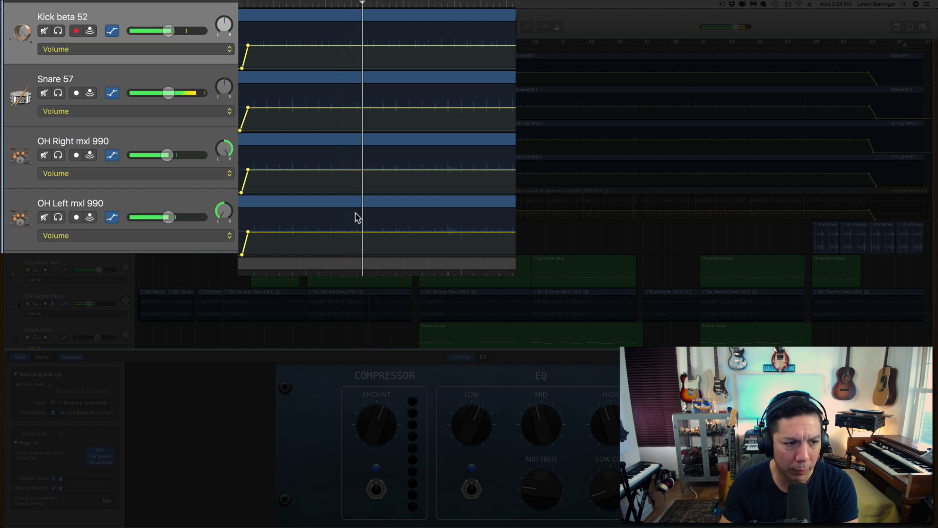
pyautogui.click(166, 78)
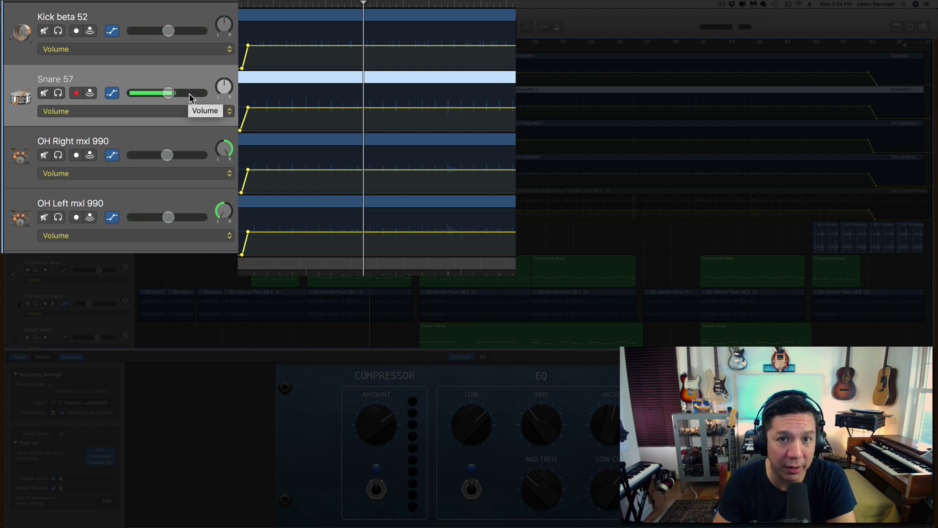
pyautogui.press('space')
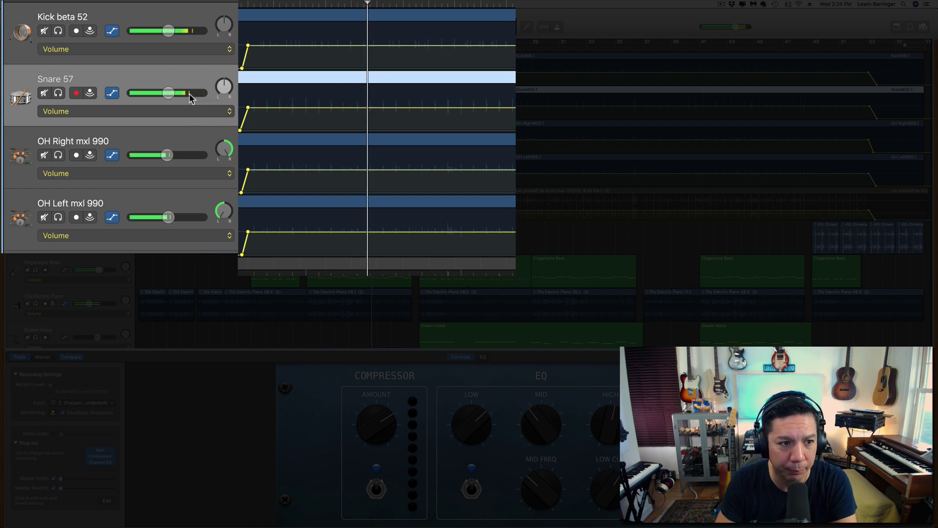
pyautogui.press('s')
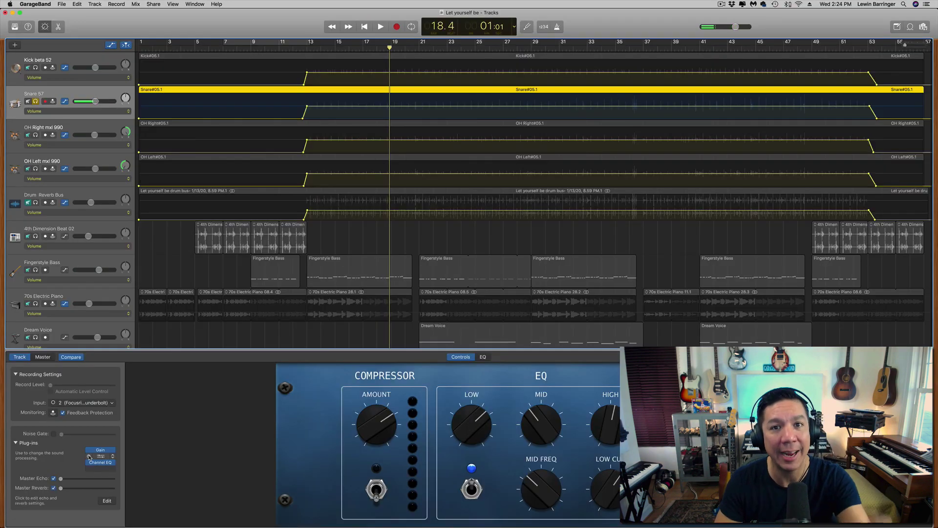
# Step: Switch on the snare compressor and A/B the phase-inverting Gain plug-in by toggling its bypass
pyautogui.click(89, 456)
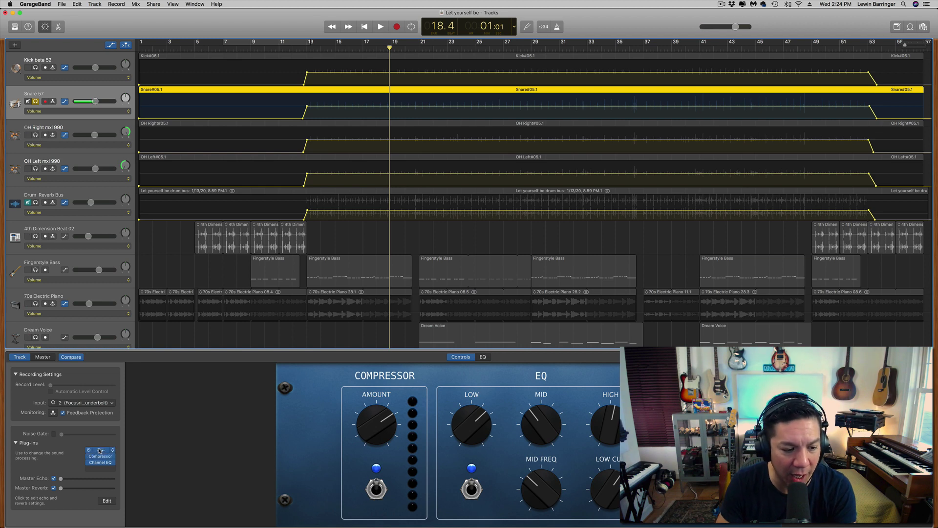
pyautogui.click(100, 450)
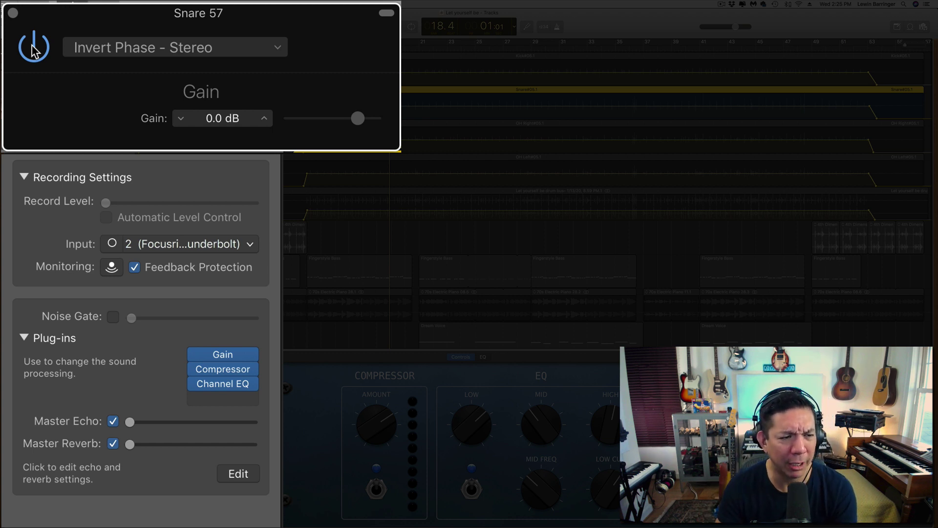
pyautogui.click(34, 48)
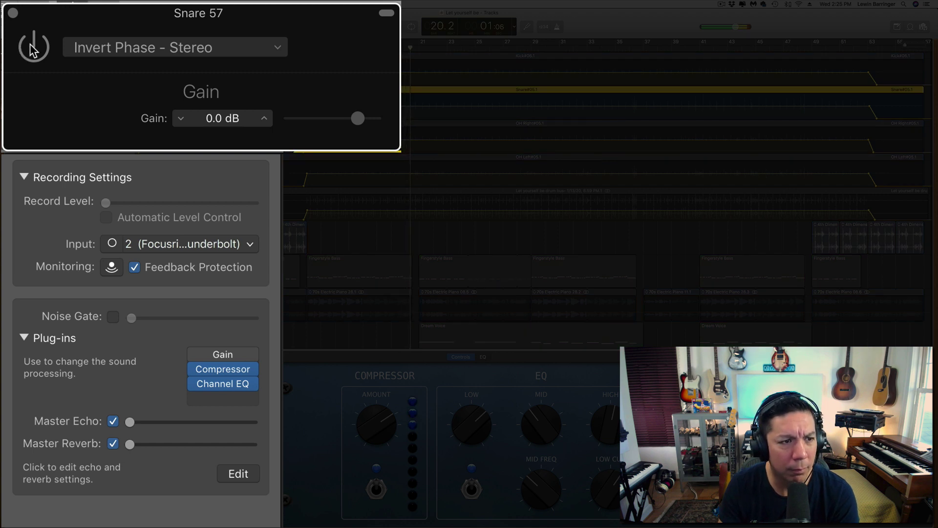
pyautogui.click(32, 49)
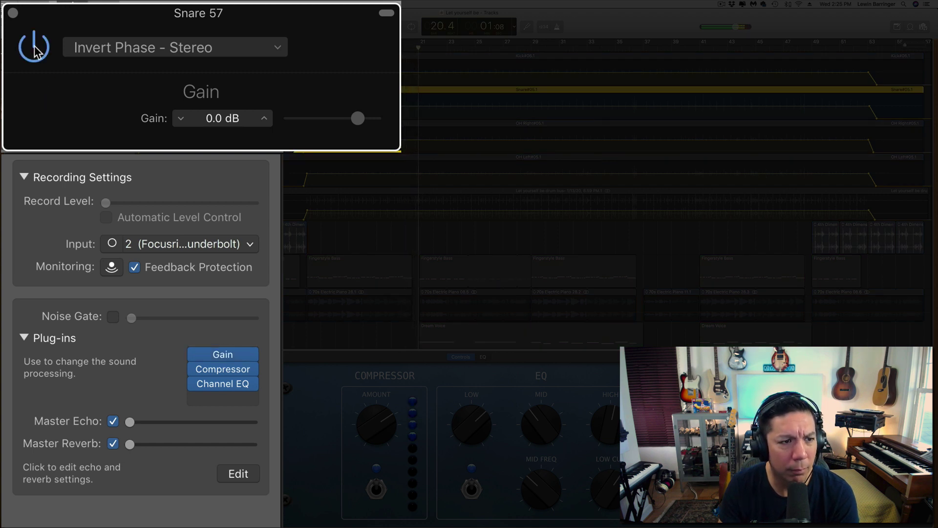
pyautogui.click(35, 49)
pyautogui.click(35, 49)
pyautogui.click(35, 49)
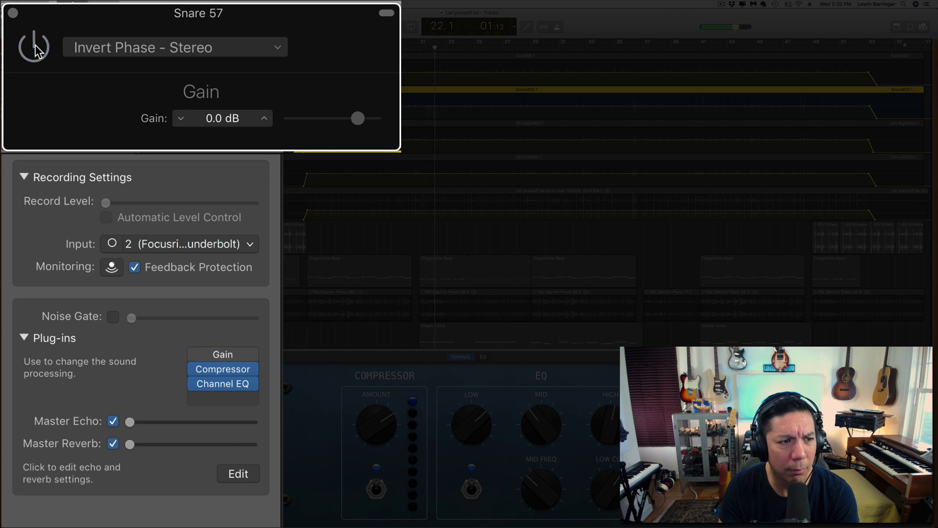
# Step: Close the Gain window and bring up the Snare 57 VCA Snare compressor
pyautogui.click(12, 13)
pyautogui.moveTo(229, 374)
pyautogui.click(102, 459)
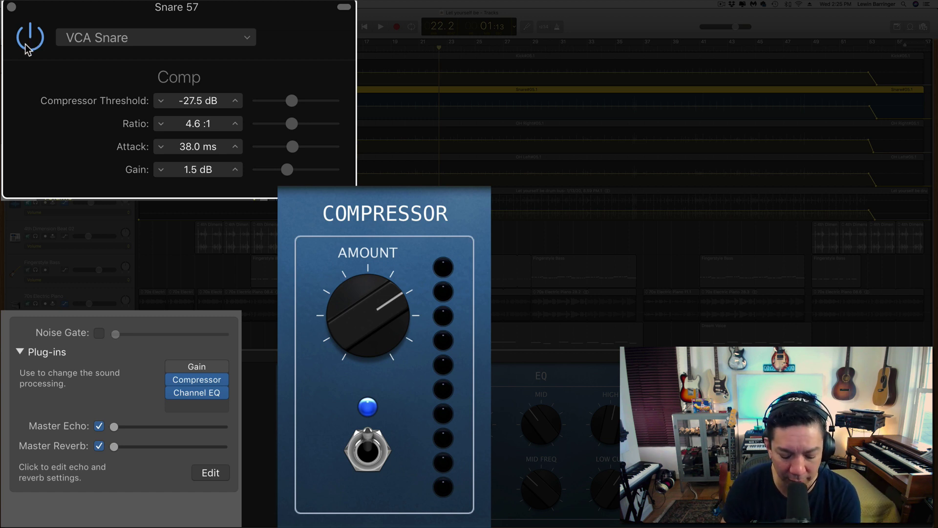
# Step: A/B the snare compressor while stepping its output gain from 1.5 dB down to -10.0 dB
pyautogui.click(25, 44)
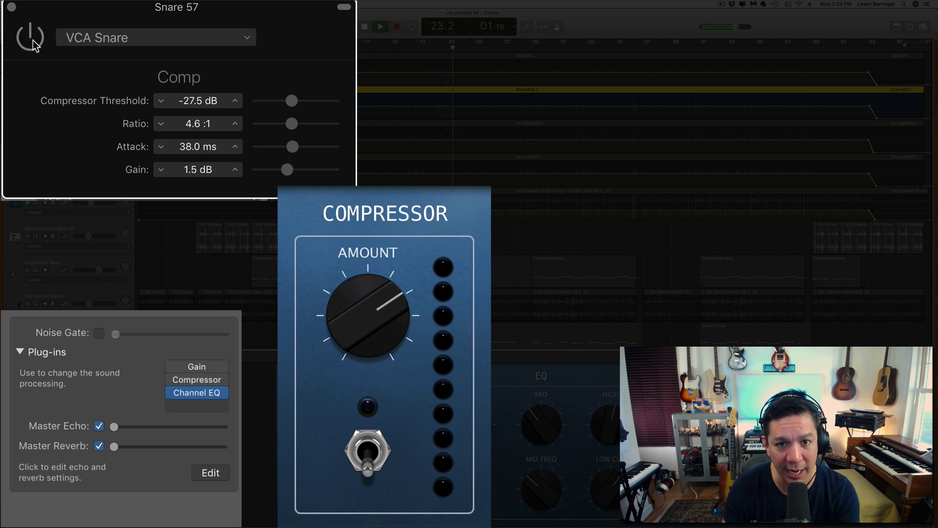
pyautogui.click(33, 41)
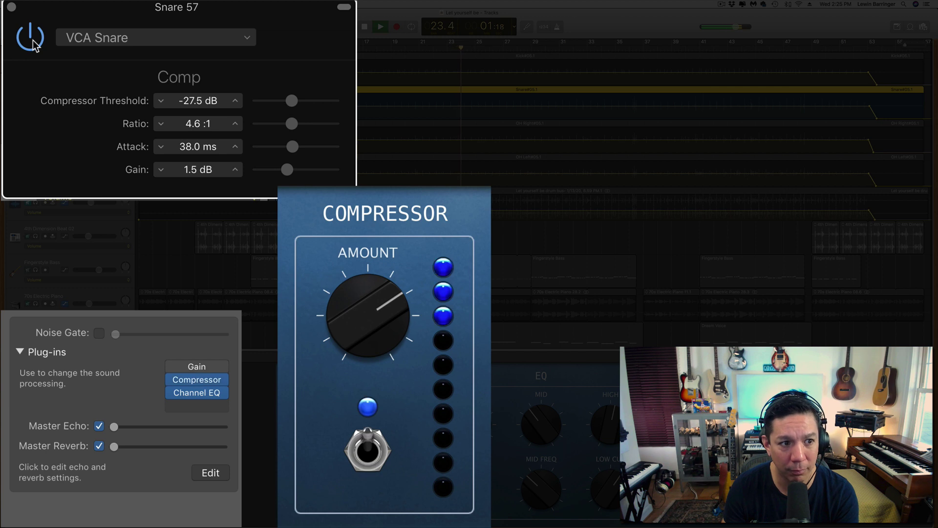
pyautogui.press('space')
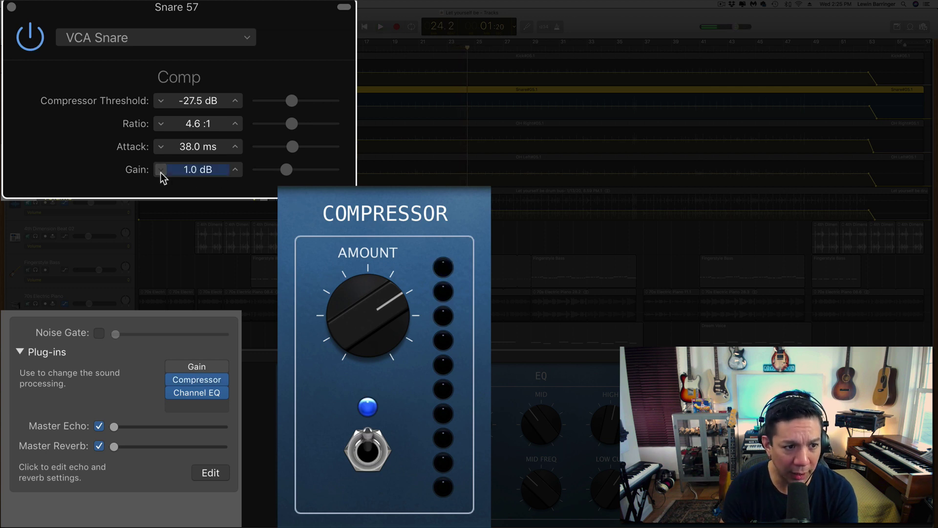
pyautogui.moveTo(160, 170); pyautogui.dragTo(162, 169)
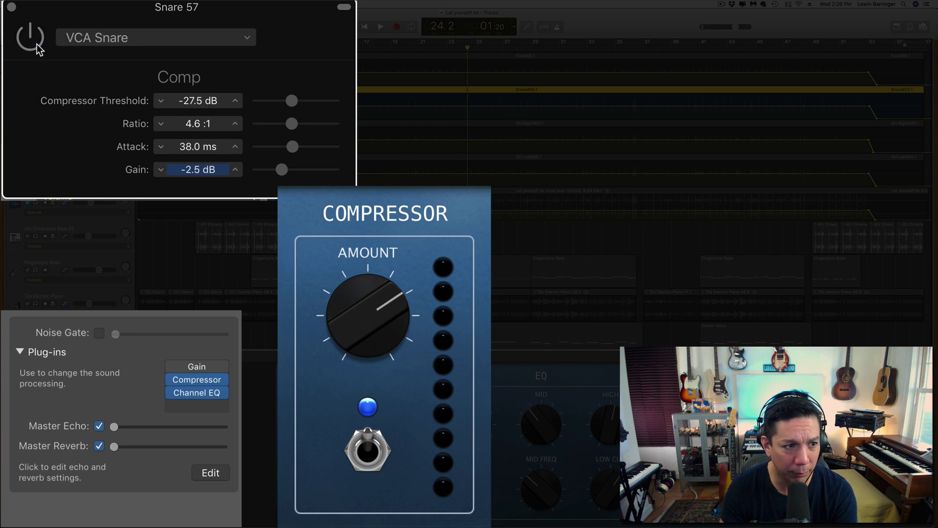
pyautogui.click(30, 38)
pyautogui.press('space')
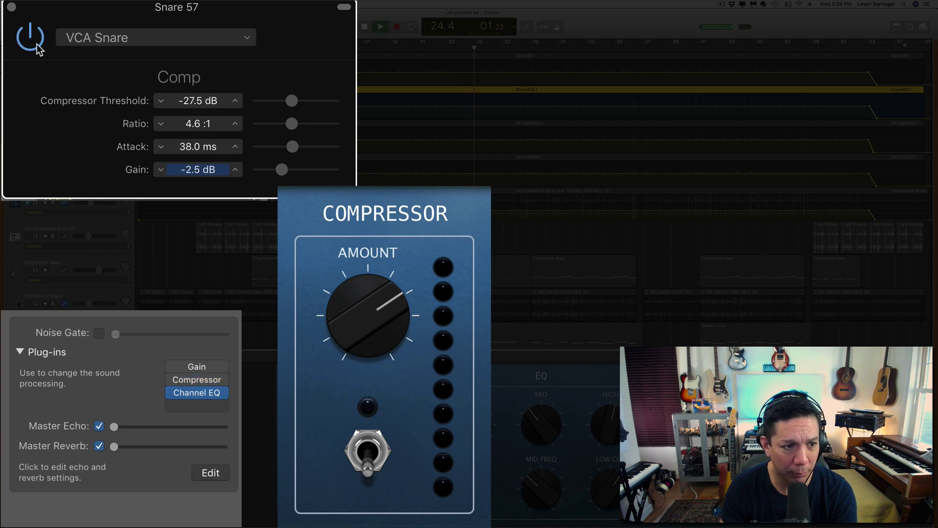
pyautogui.click(37, 44)
pyautogui.moveTo(161, 170); pyautogui.dragTo(161, 170)
pyautogui.click(30, 44)
pyautogui.click(29, 44)
pyautogui.moveTo(161, 170); pyautogui.dragTo(161, 170)
pyautogui.click(39, 44)
pyautogui.click(39, 47)
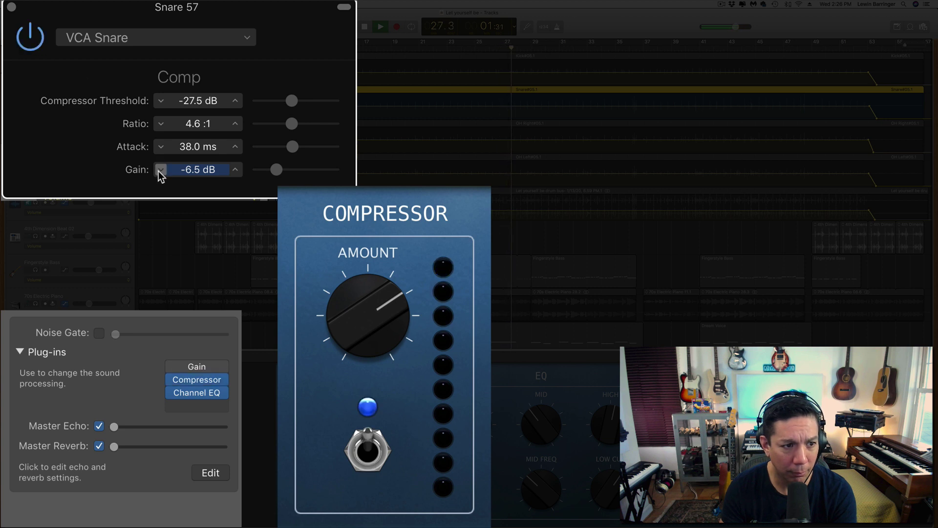
pyautogui.click(161, 170)
pyautogui.click(161, 169)
pyautogui.click(39, 45)
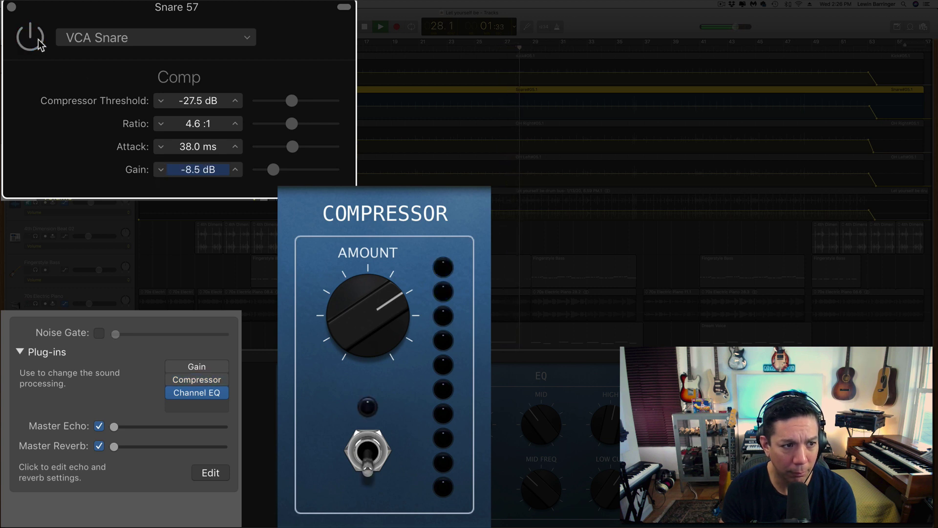
pyautogui.click(39, 45)
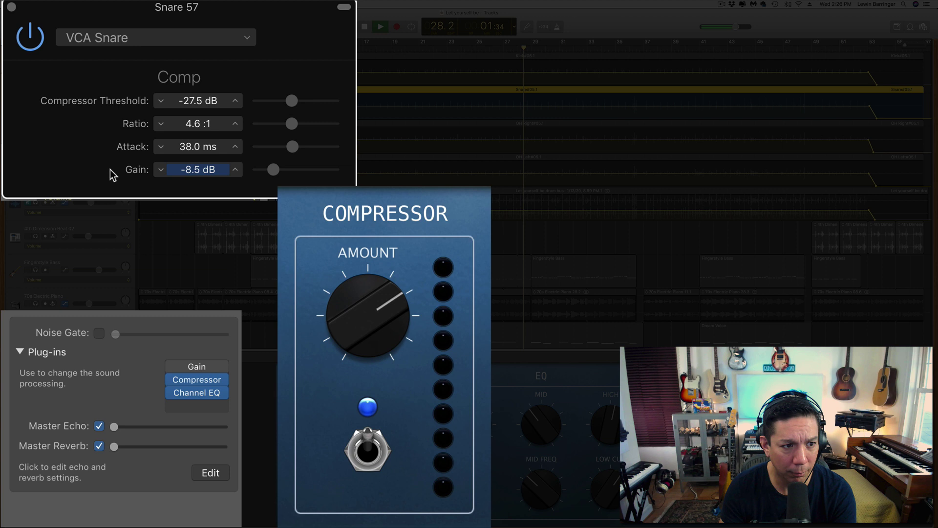
pyautogui.click(161, 169)
# Step: Keep A/B checking, lower the compressor gain to -13.0 dB, and close the compressor window
pyautogui.click(39, 49)
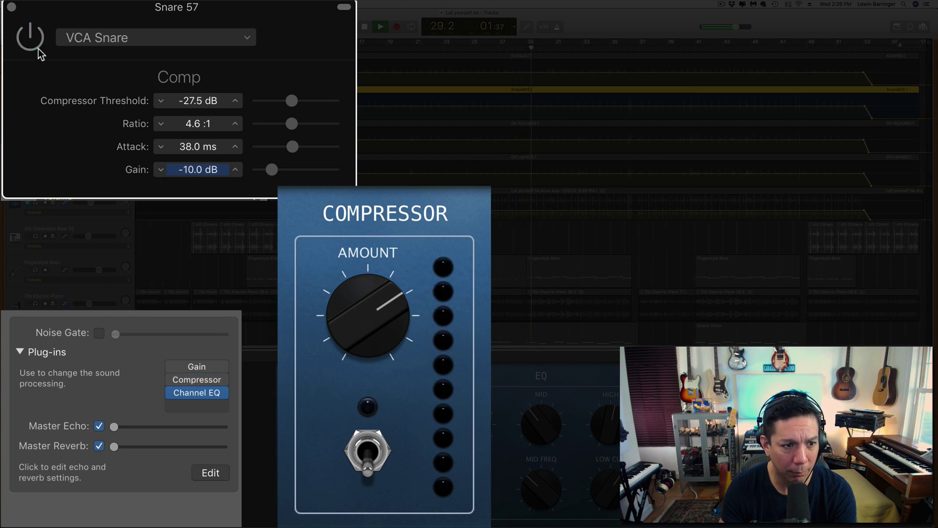
pyautogui.click(40, 49)
pyautogui.click(39, 49)
pyautogui.click(40, 49)
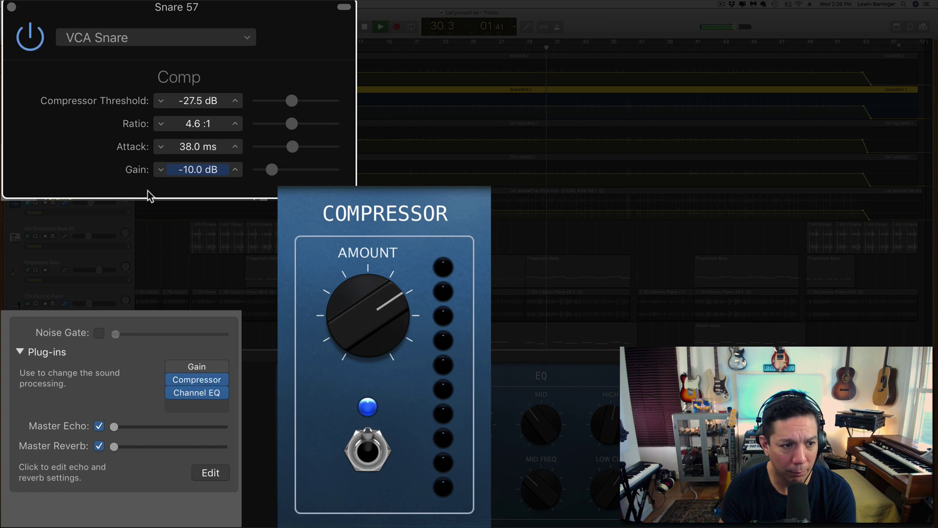
pyautogui.click(160, 170)
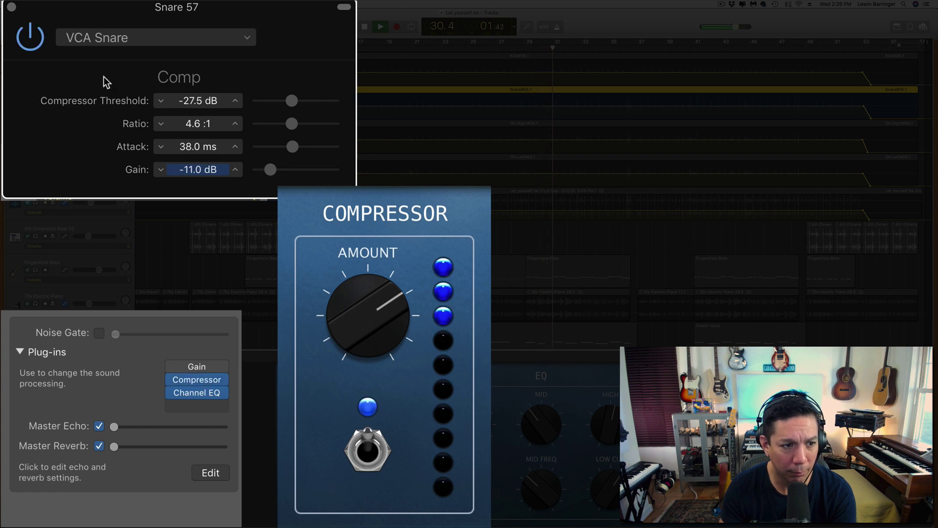
pyautogui.click(31, 36)
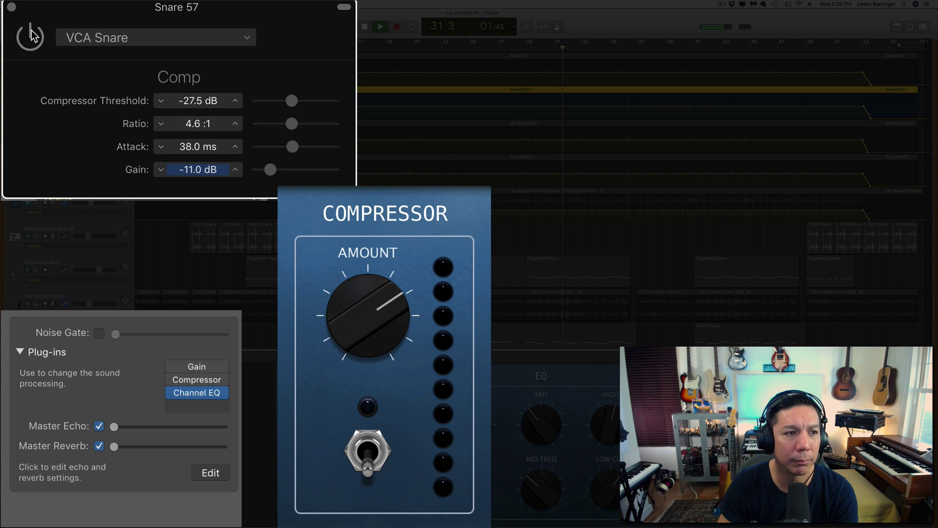
pyautogui.click(32, 35)
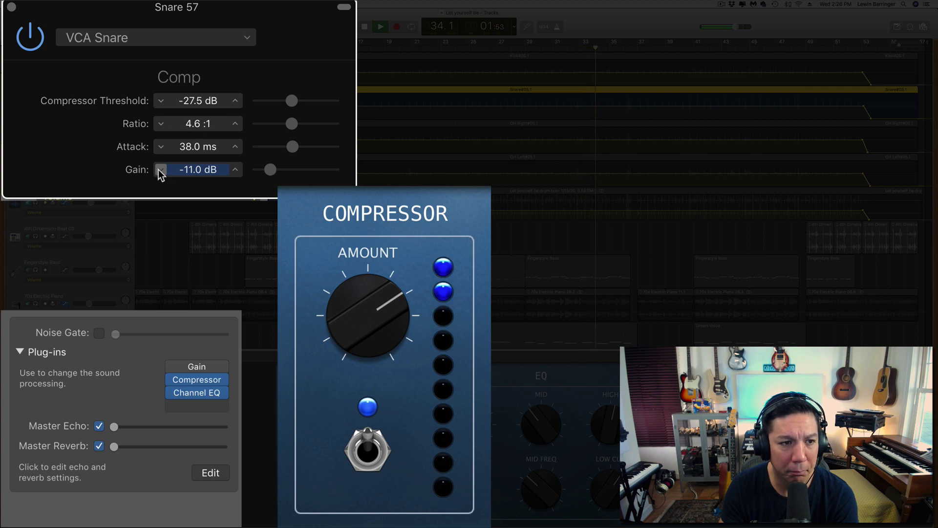
pyautogui.click(37, 41)
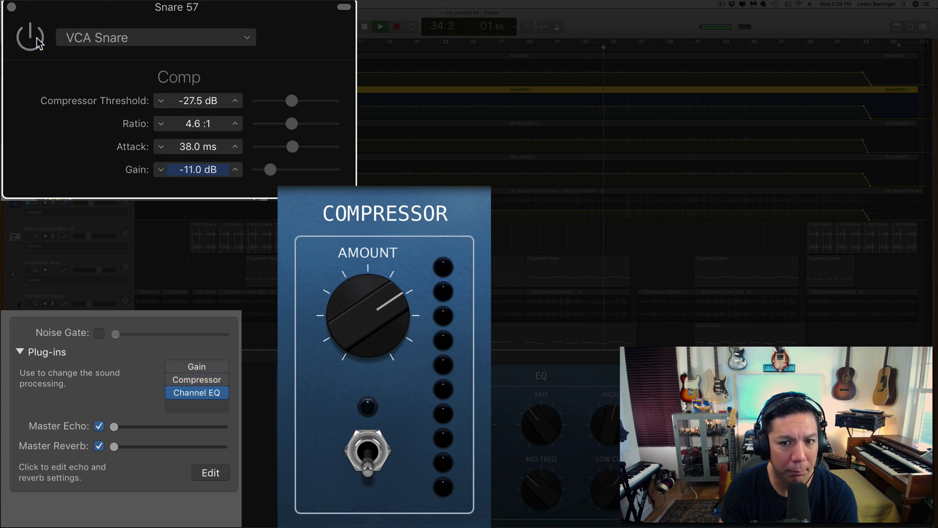
pyautogui.click(37, 41)
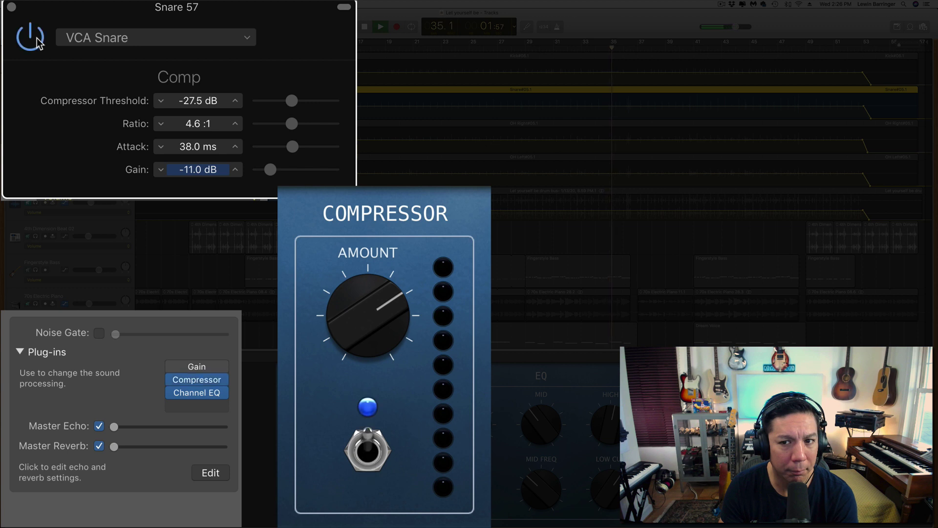
pyautogui.click(161, 169)
pyautogui.click(161, 169)
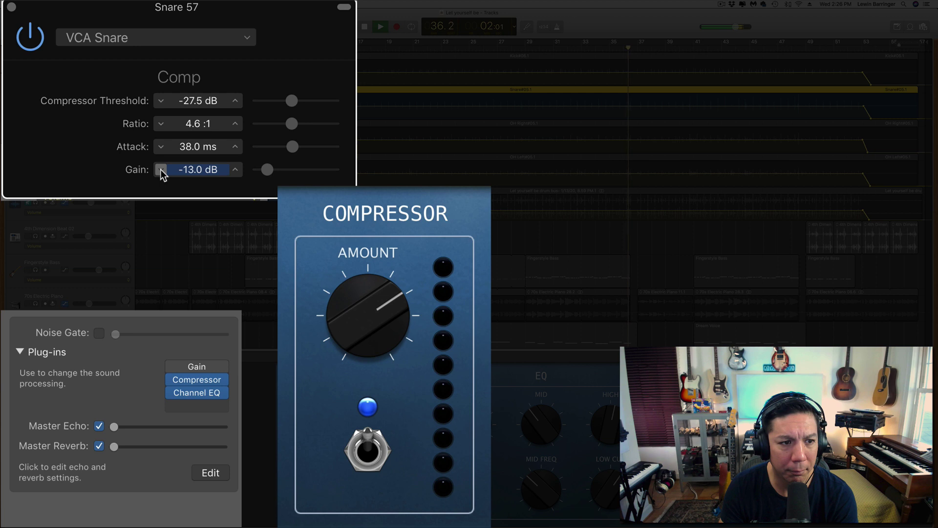
pyautogui.click(37, 44)
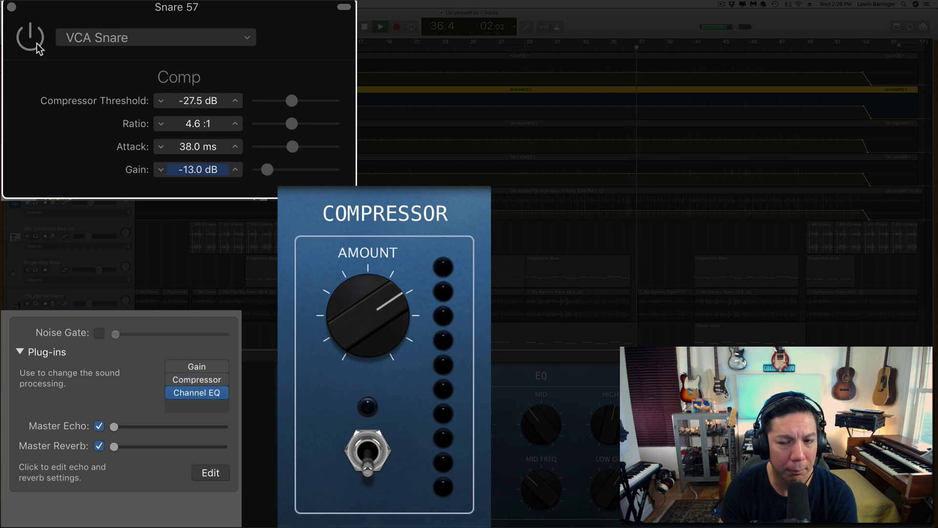
pyautogui.click(38, 44)
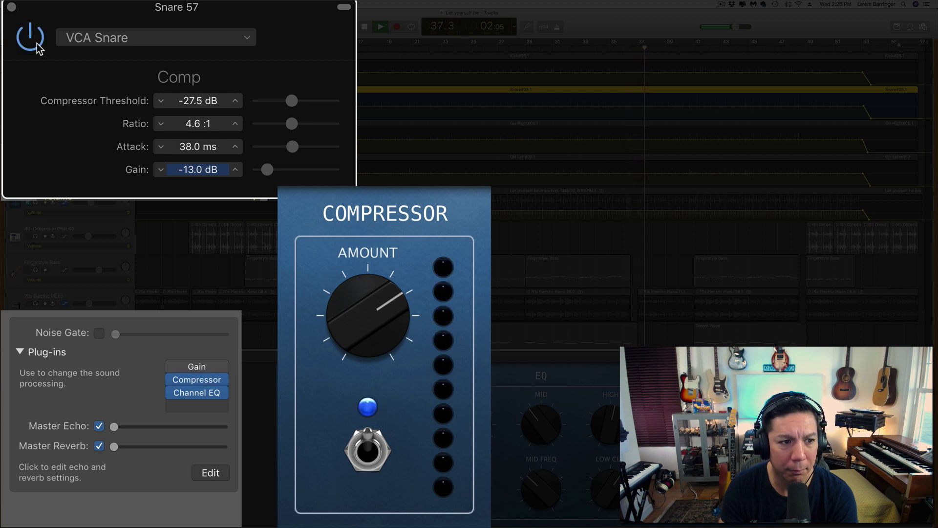
pyautogui.press('space')
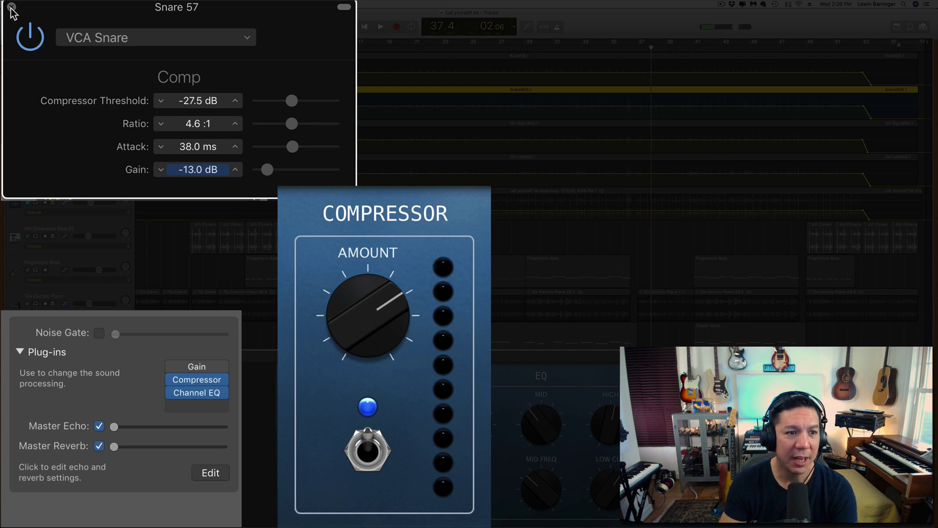
pyautogui.click(11, 6)
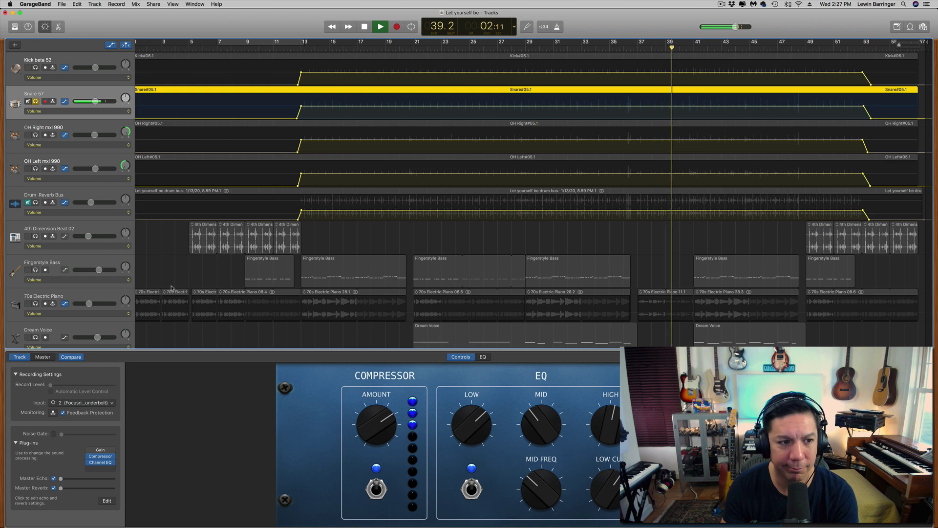
# Step: Unsolo Snare 57, play the full mix, and raise its volume automation to about -1.9 dB
pyautogui.press('space')
pyautogui.click(35, 101)
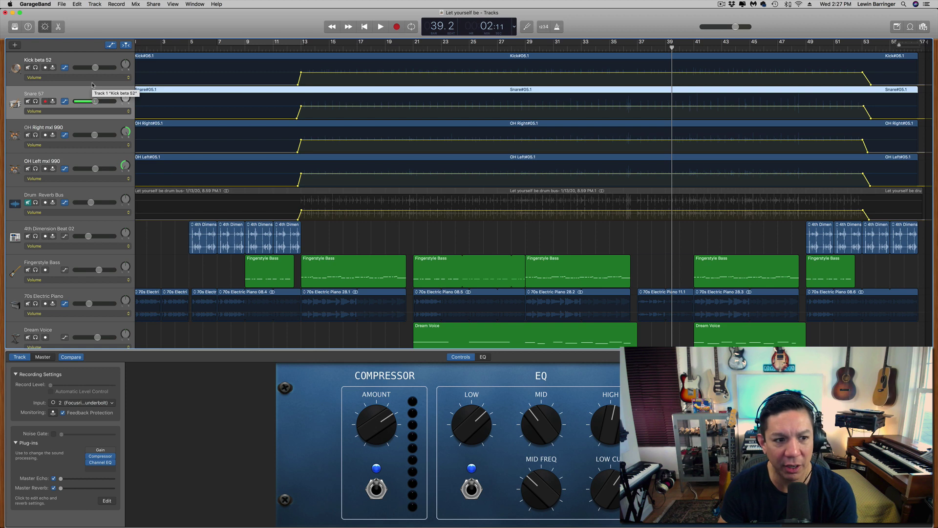
pyautogui.press('space')
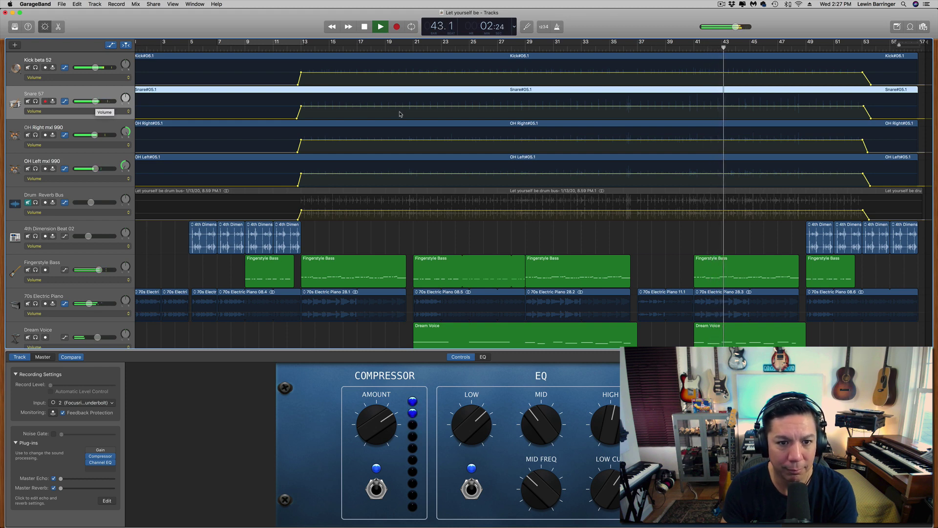
pyautogui.moveTo(389, 106); pyautogui.dragTo(389, 104)
pyautogui.press('space')
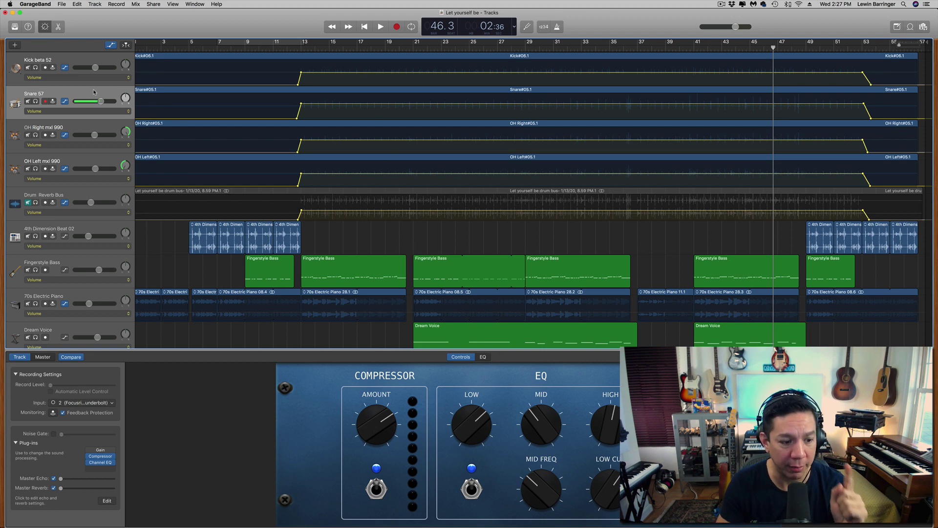
pyautogui.click(93, 92)
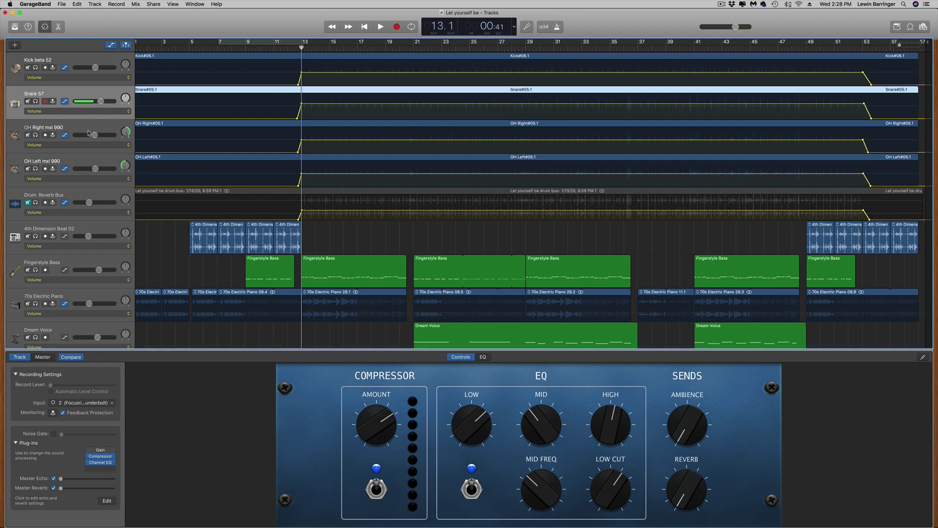
pyautogui.click(89, 130)
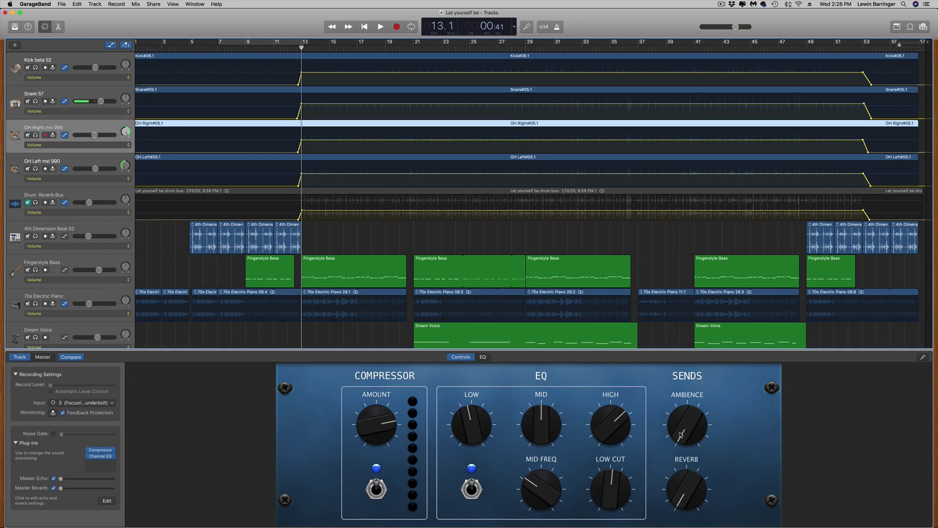
pyautogui.click(35, 136)
pyautogui.click(37, 168)
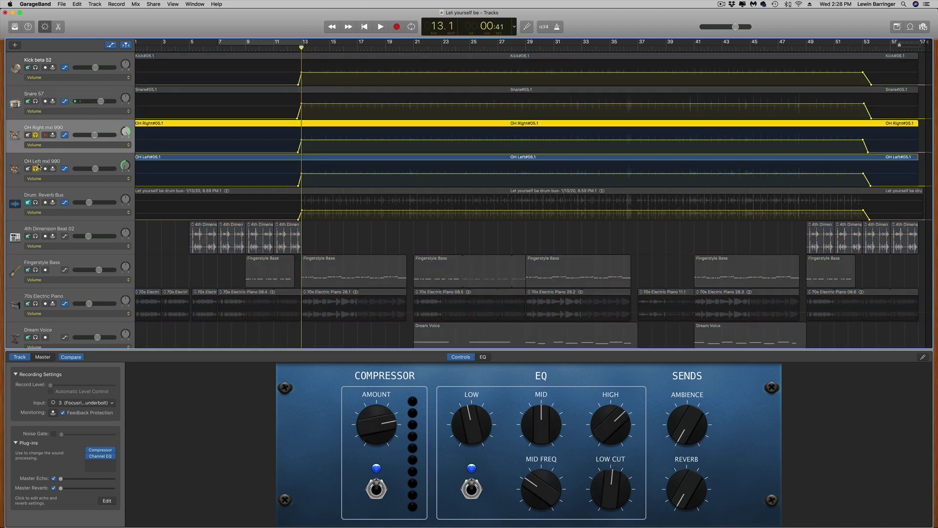
pyautogui.press('space')
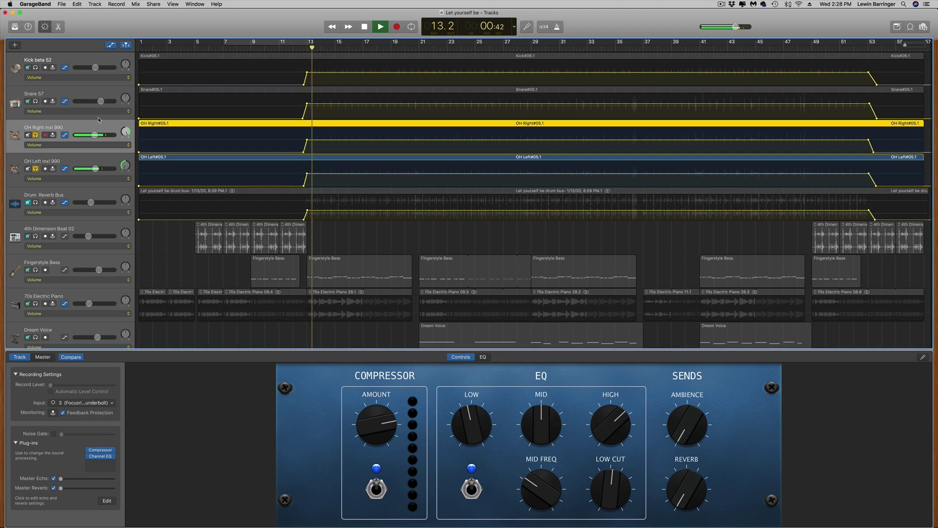
pyautogui.click(101, 456)
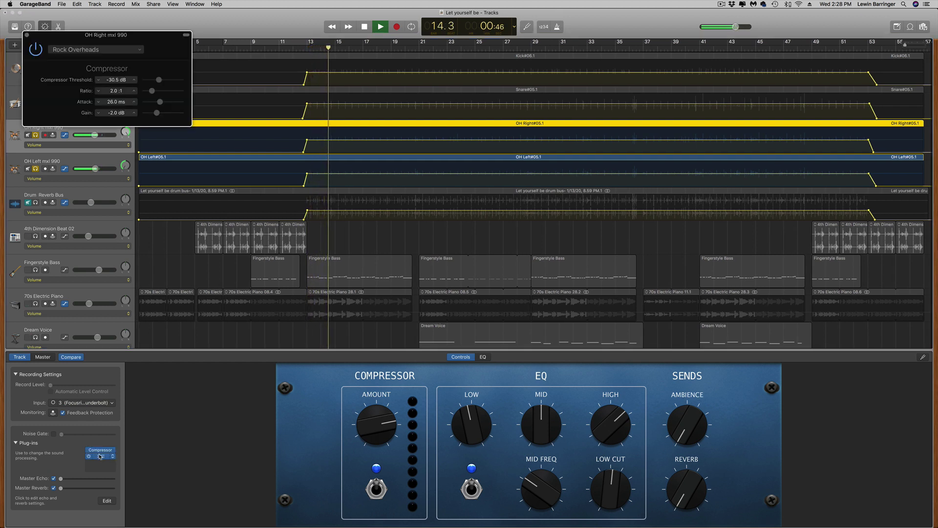
pyautogui.click(101, 457)
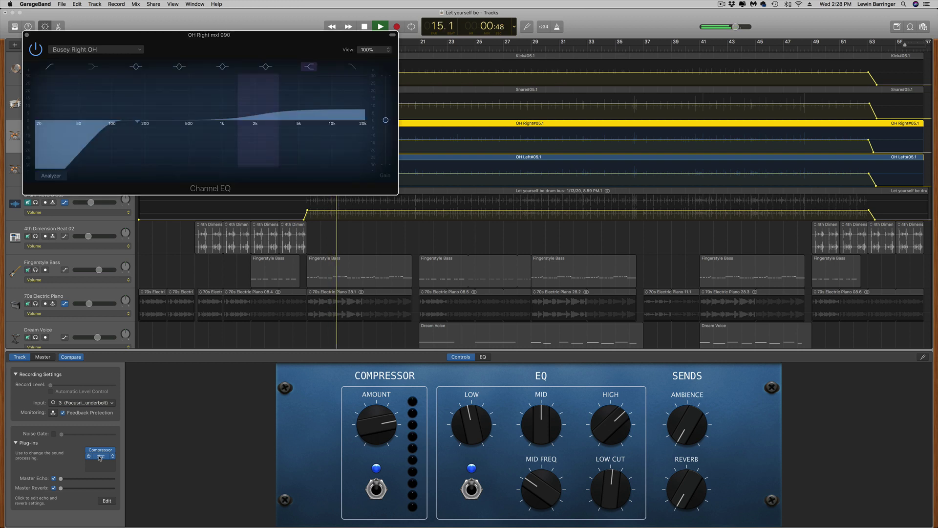
pyautogui.click(26, 35)
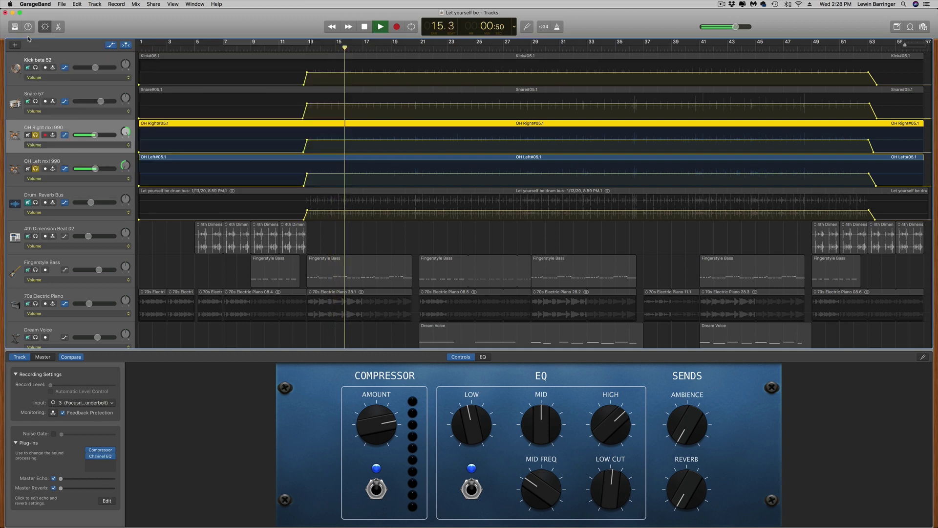
pyautogui.press('space')
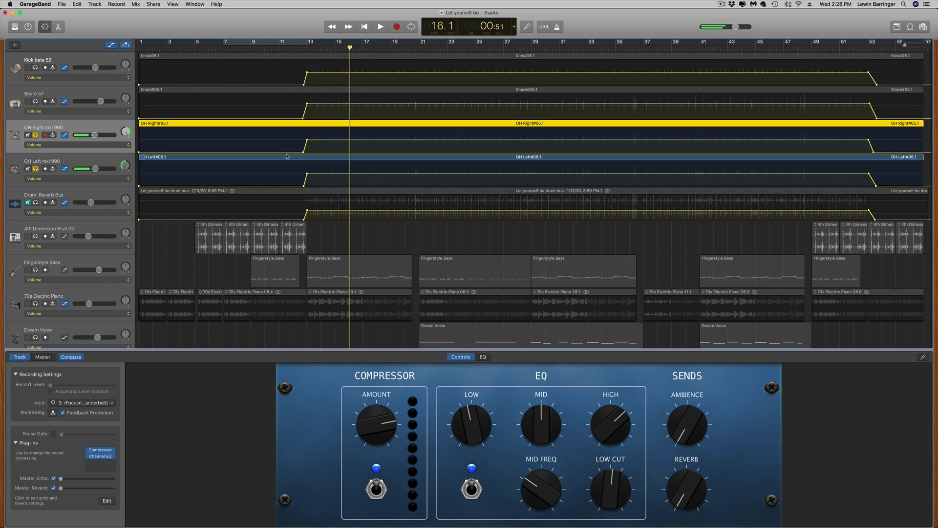
# Step: Select Snare 57 and turn its Ambience send up to about halfway during playback
pyautogui.click(71, 92)
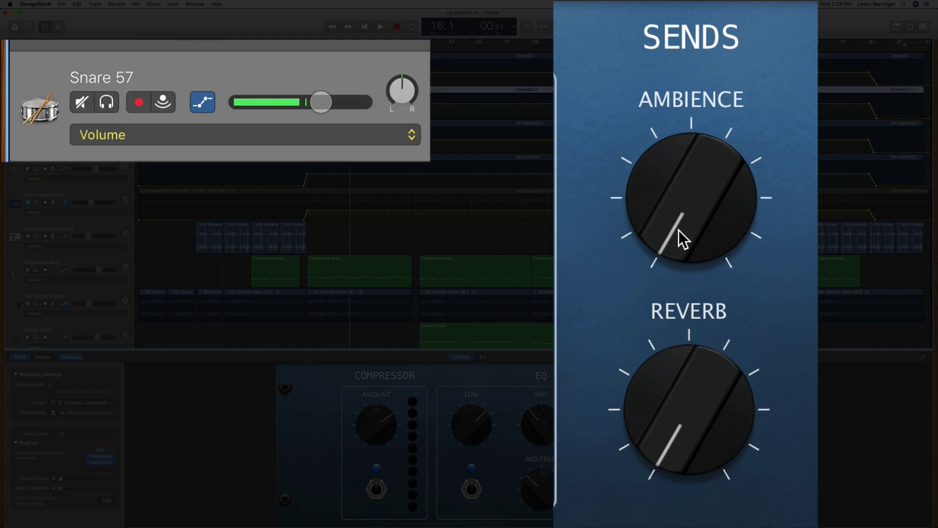
pyautogui.press('space')
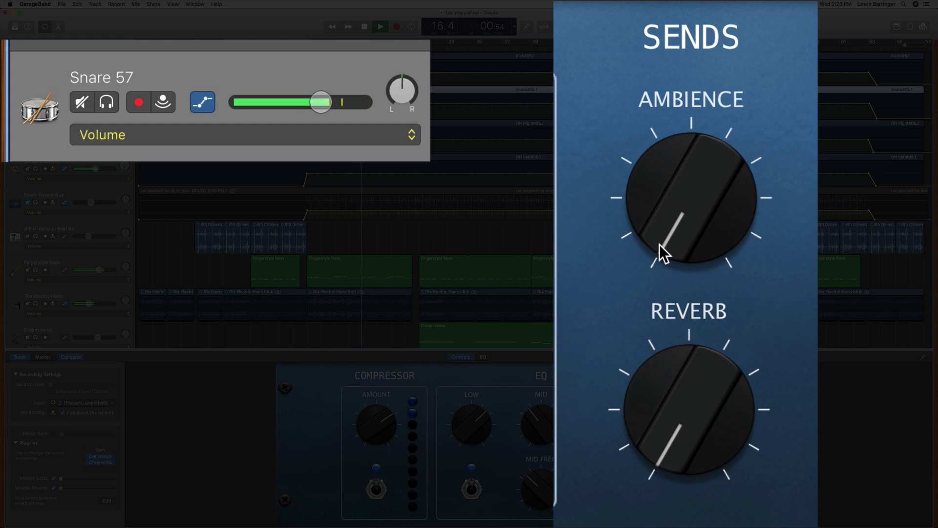
pyautogui.moveTo(658, 231); pyautogui.dragTo(647, 140)
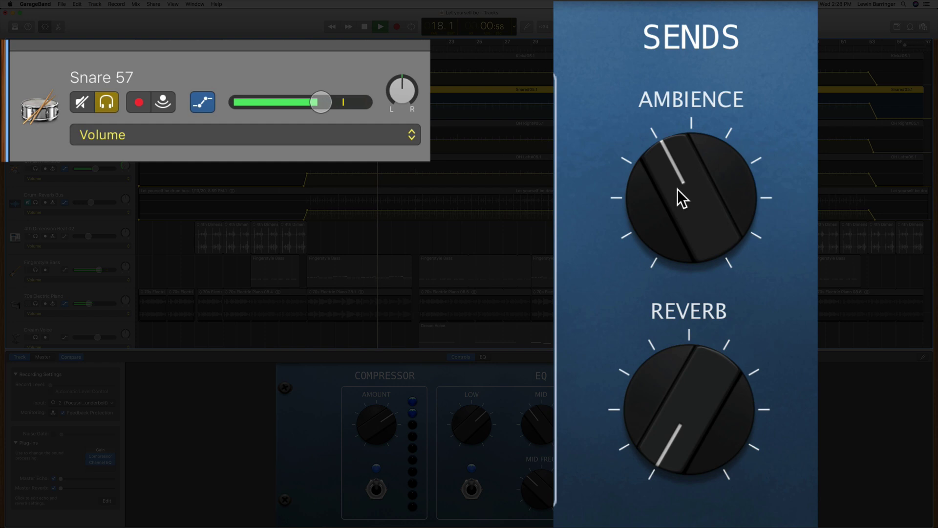
pyautogui.moveTo(677, 189); pyautogui.dragTo(673, 110)
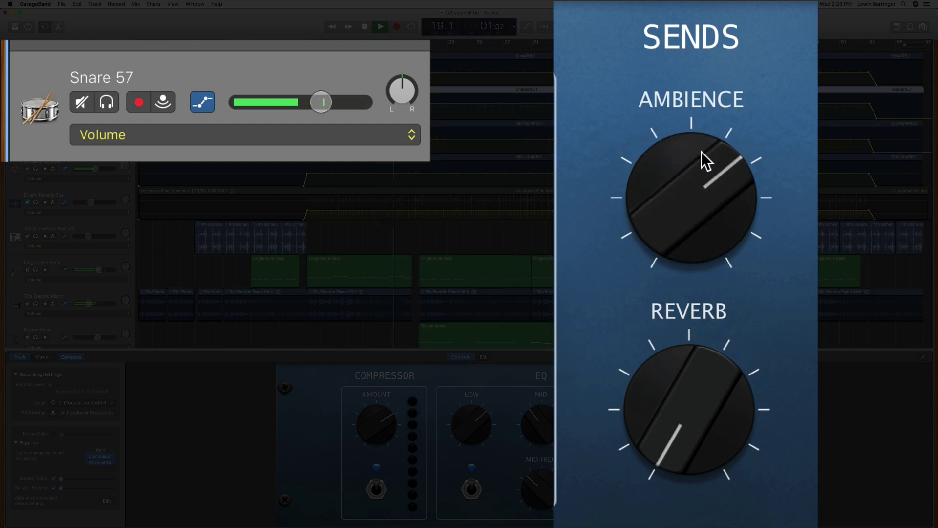
pyautogui.moveTo(701, 154); pyautogui.dragTo(698, 172)
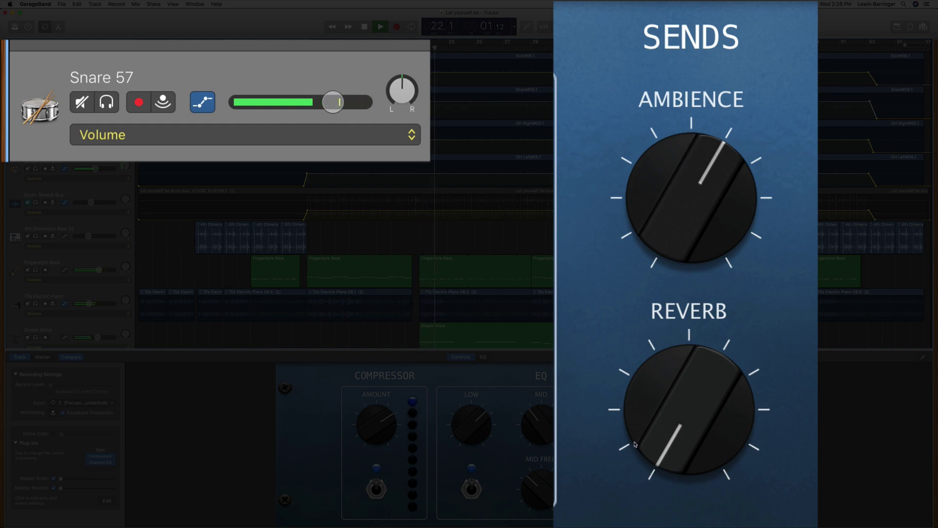
# Step: Add a touch of Reverb send to the snare and settle the Ambience send at halfway
pyautogui.moveTo(664, 388); pyautogui.dragTo(647, 285)
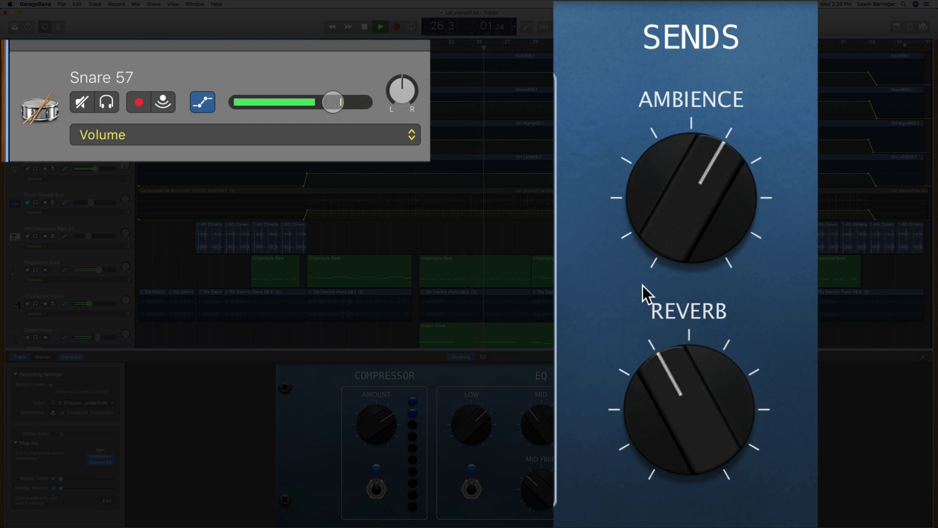
pyautogui.press('space')
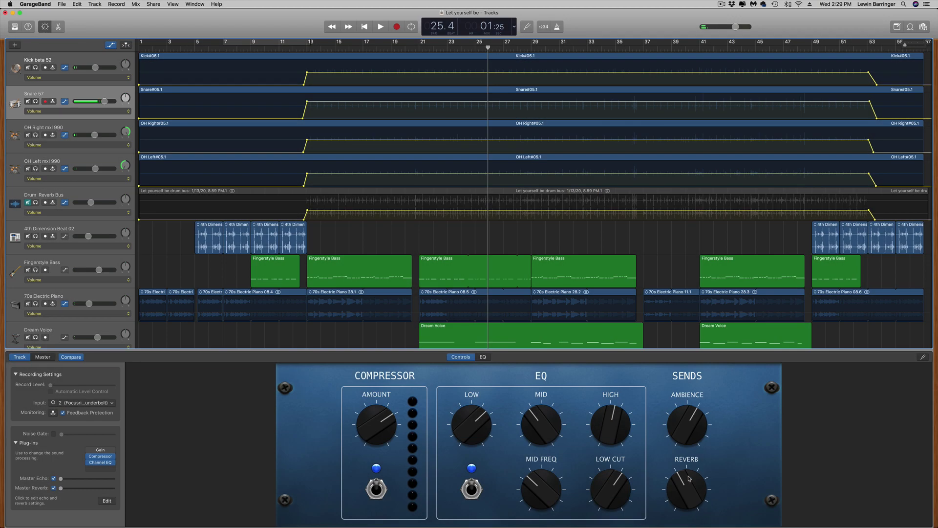
pyautogui.moveTo(689, 478); pyautogui.dragTo(692, 503)
pyautogui.moveTo(692, 418); pyautogui.dragTo(691, 426)
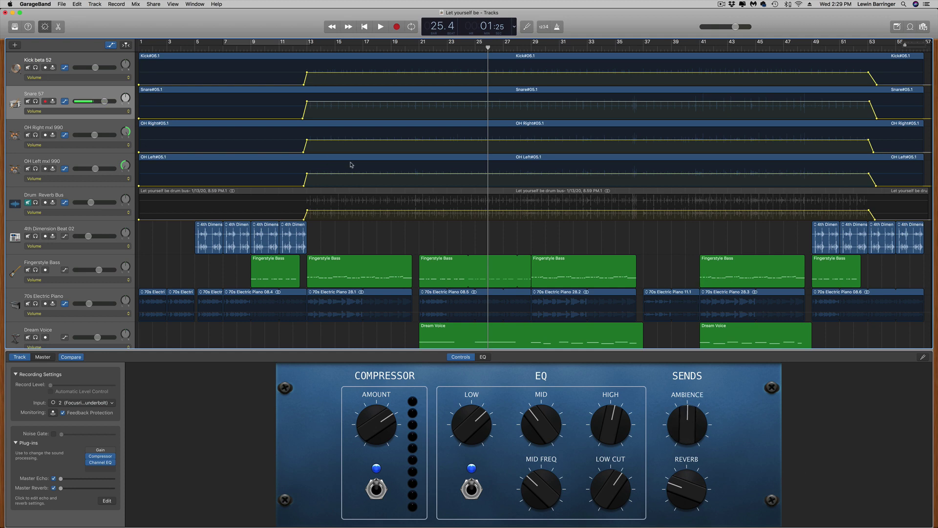
# Step: Play from bar 5 with Lead Vox Verse 990 soloed to hear the verse vocal
pyautogui.scroll(-4, 351, 164)
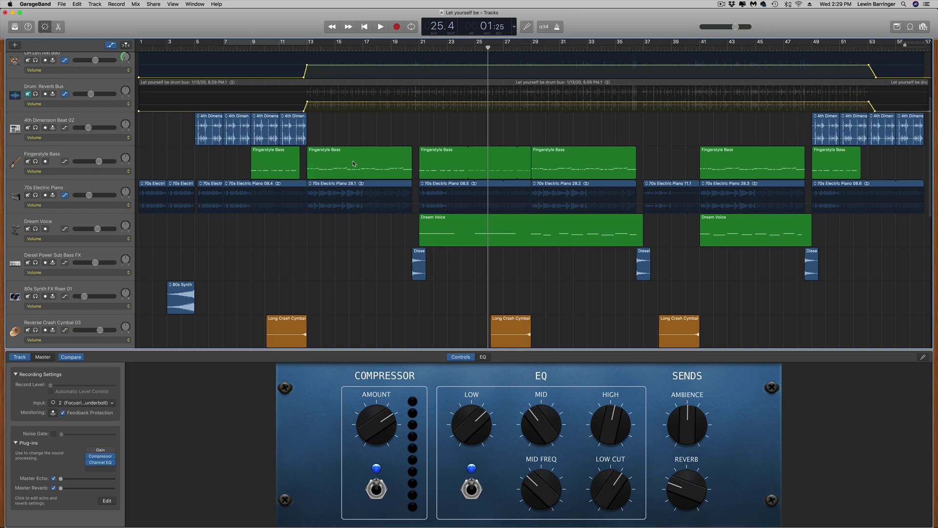
pyautogui.scroll(-5, 354, 163)
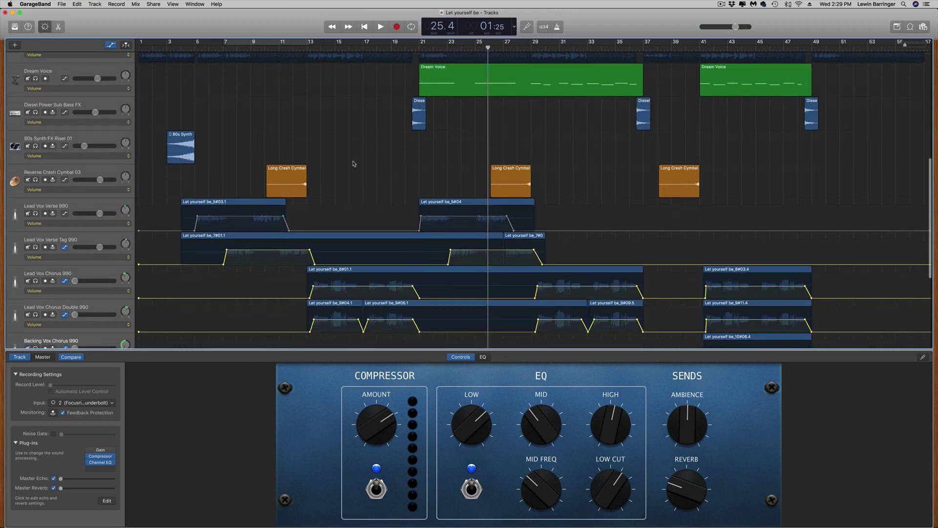
pyautogui.scroll(5, 284, 289)
pyautogui.scroll(-5, 283, 290)
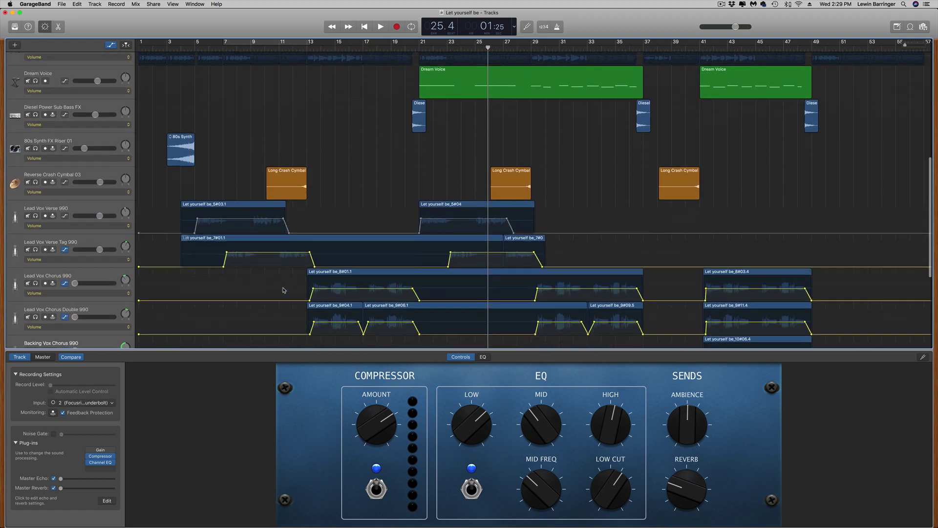
pyautogui.click(193, 49)
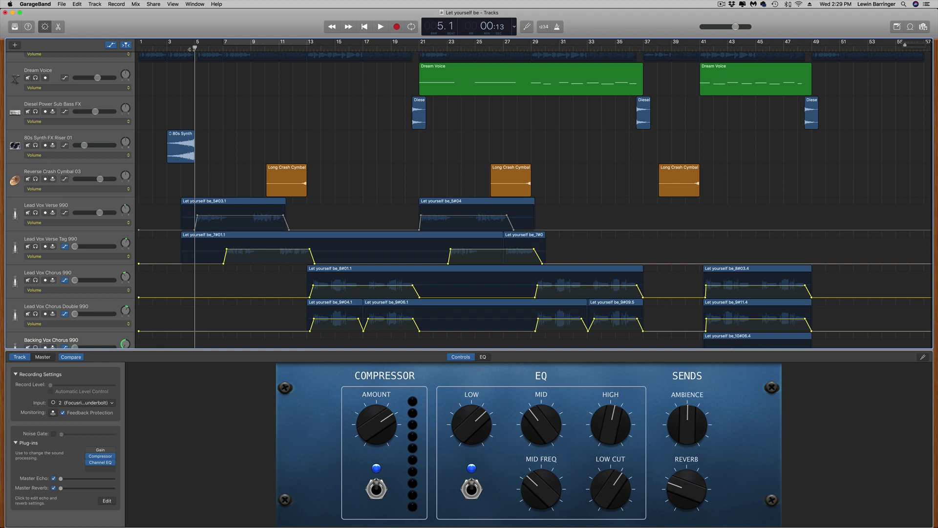
pyautogui.press('space')
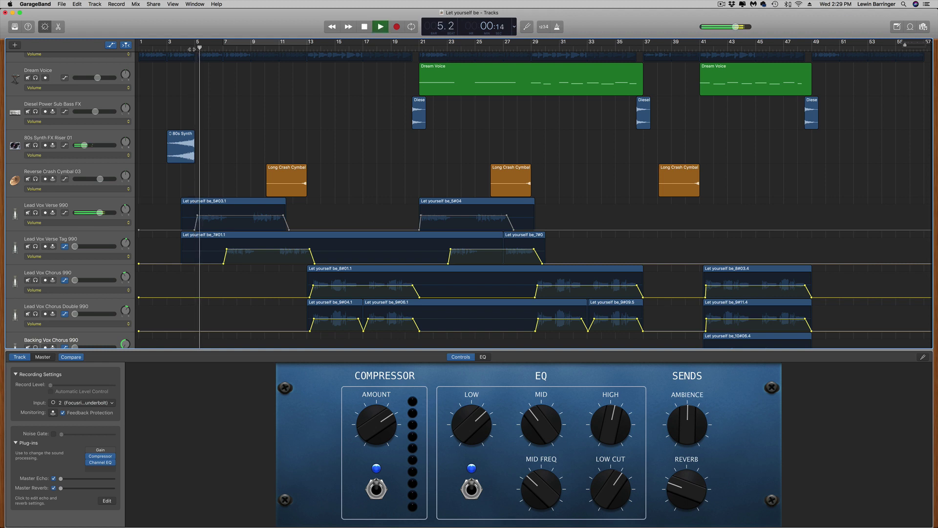
pyautogui.click(35, 213)
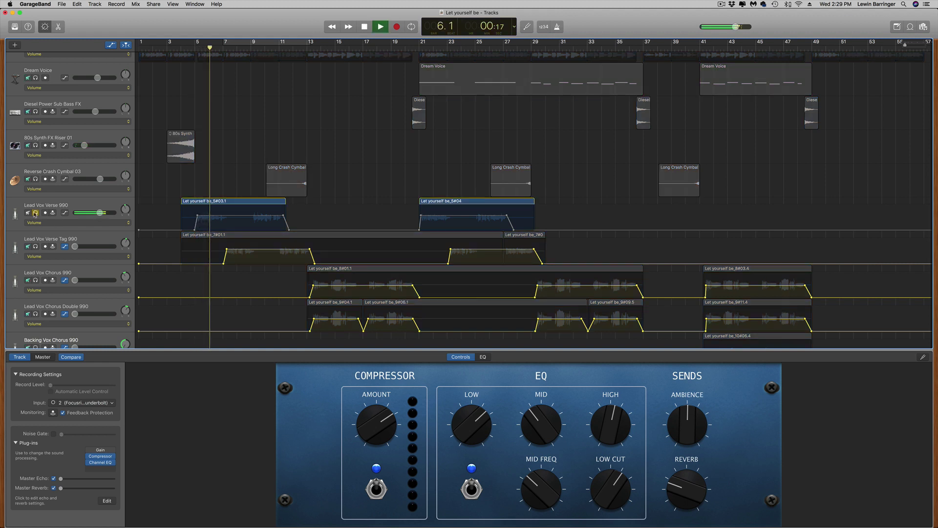
pyautogui.click(67, 206)
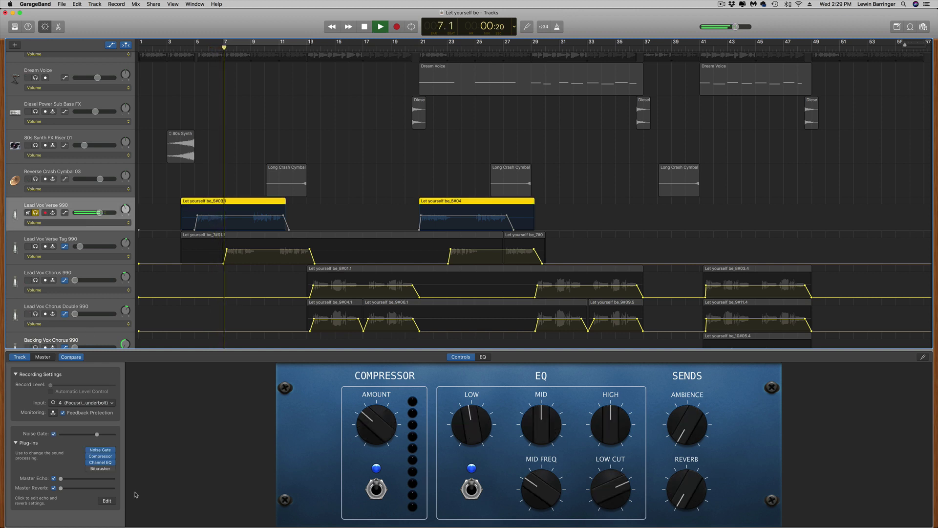
pyautogui.press('space')
pyautogui.click(203, 47)
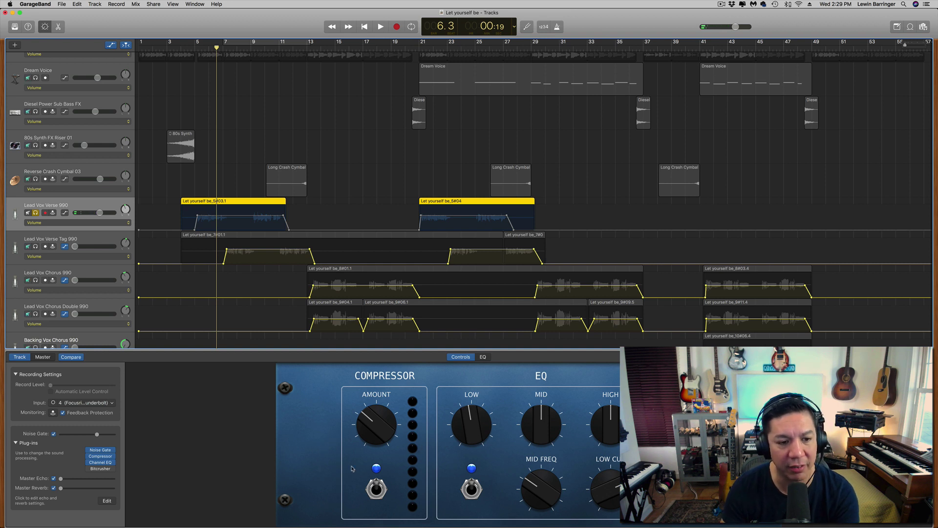
# Step: Play the soloed verse vocal from bar 5 while increasing its compression
pyautogui.click(195, 47)
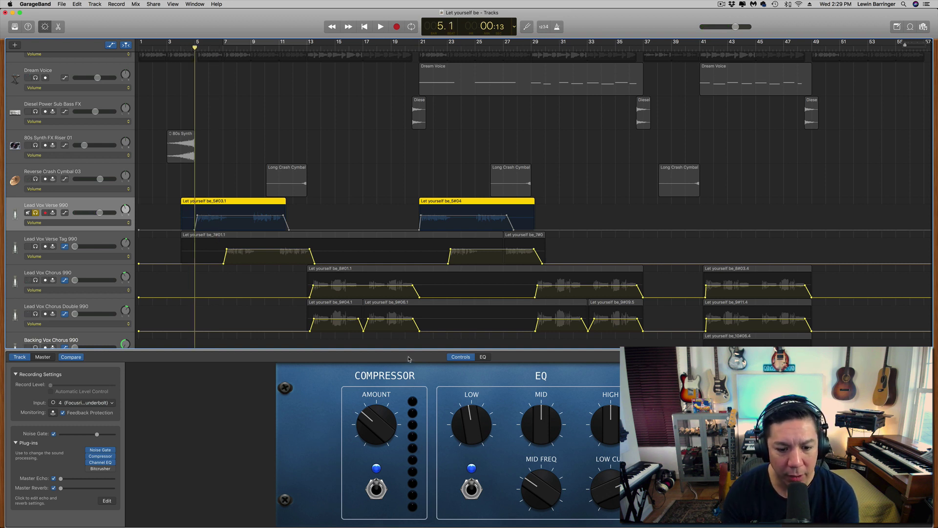
pyautogui.press('space')
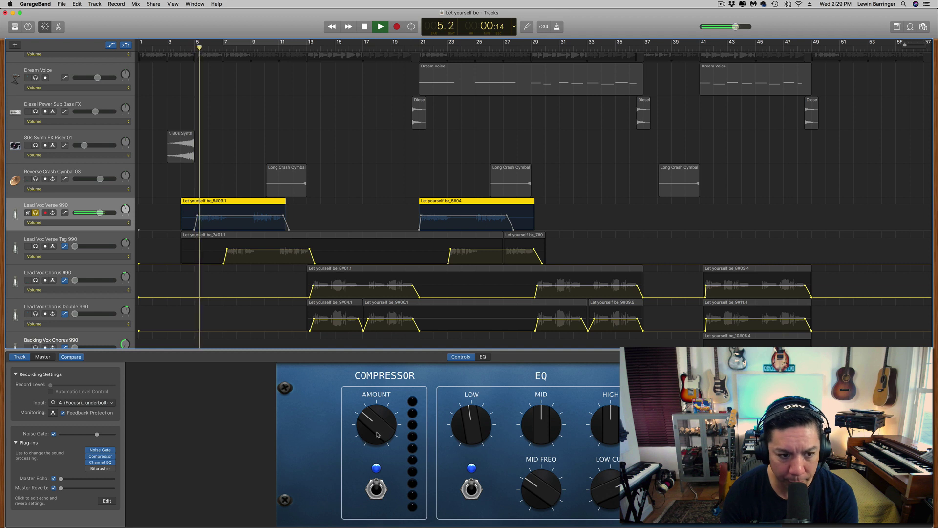
pyautogui.moveTo(376, 428); pyautogui.dragTo(376, 400)
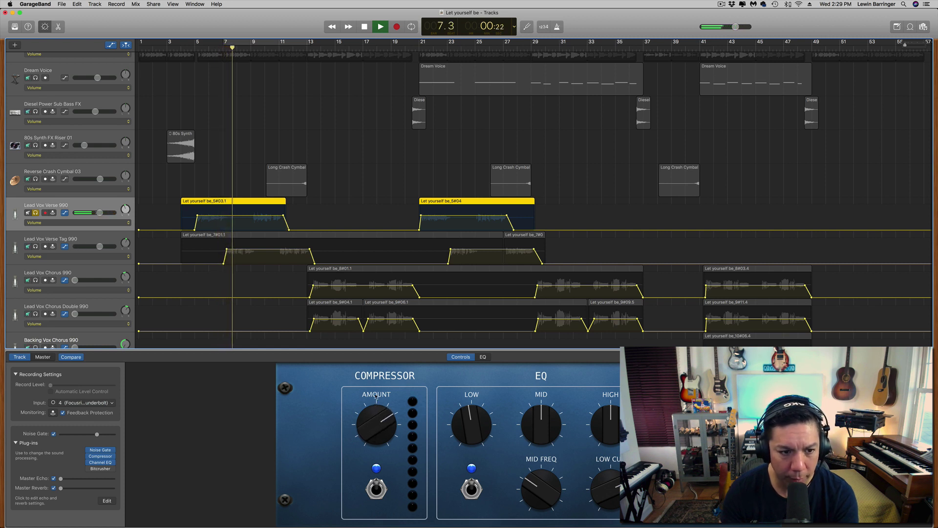
pyautogui.press('space')
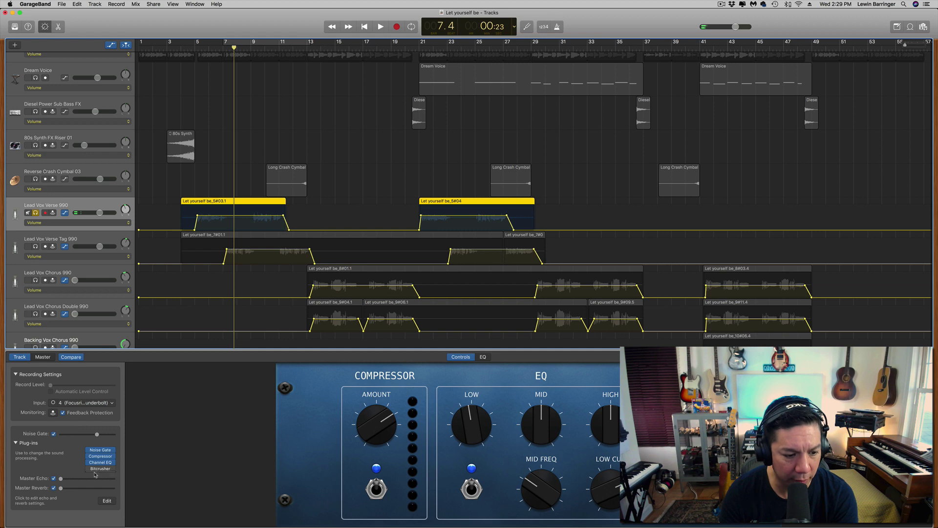
# Step: In the compressor's detailed settings, try heavier and lighter compression, settling on a -21.5 dB threshold
pyautogui.click(100, 457)
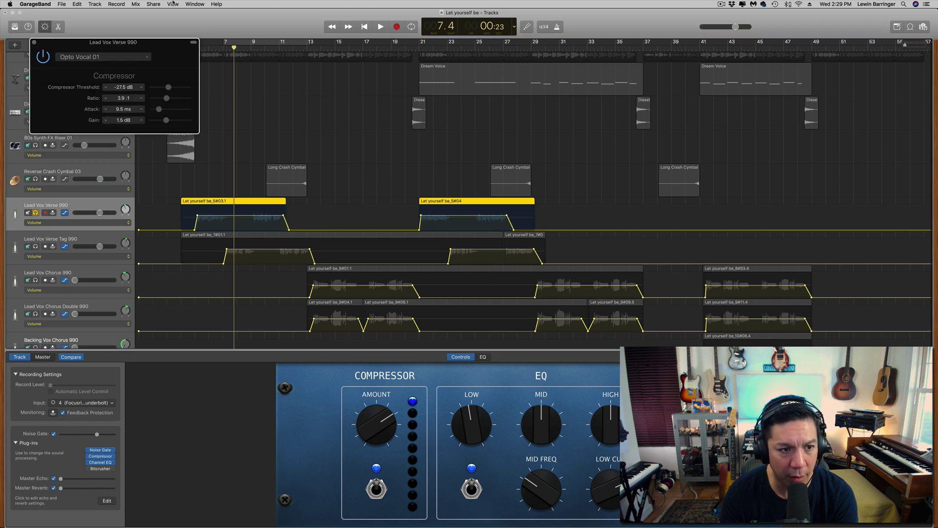
pyautogui.moveTo(375, 423); pyautogui.dragTo(376, 399)
pyautogui.moveTo(370, 277); pyautogui.dragTo(374, 379)
pyautogui.moveTo(370, 337); pyautogui.dragTo(373, 363)
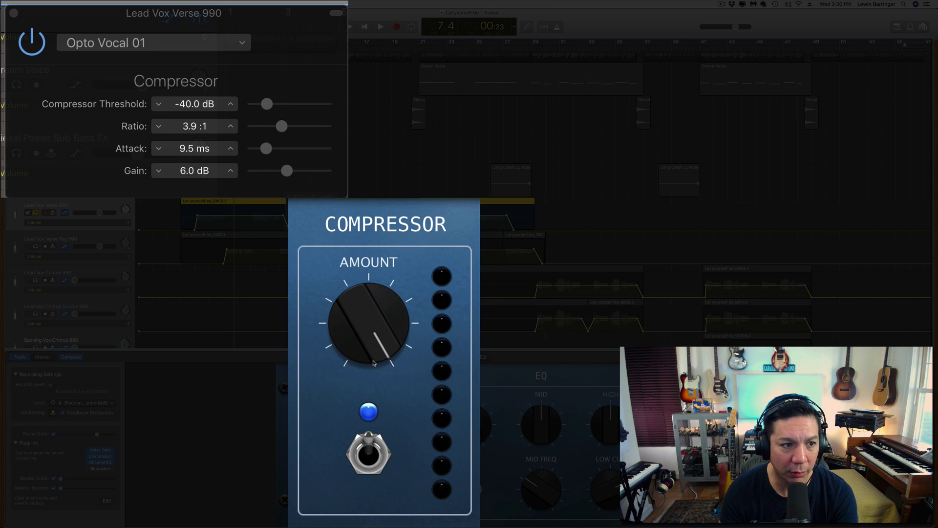
pyautogui.moveTo(373, 362); pyautogui.dragTo(350, 278)
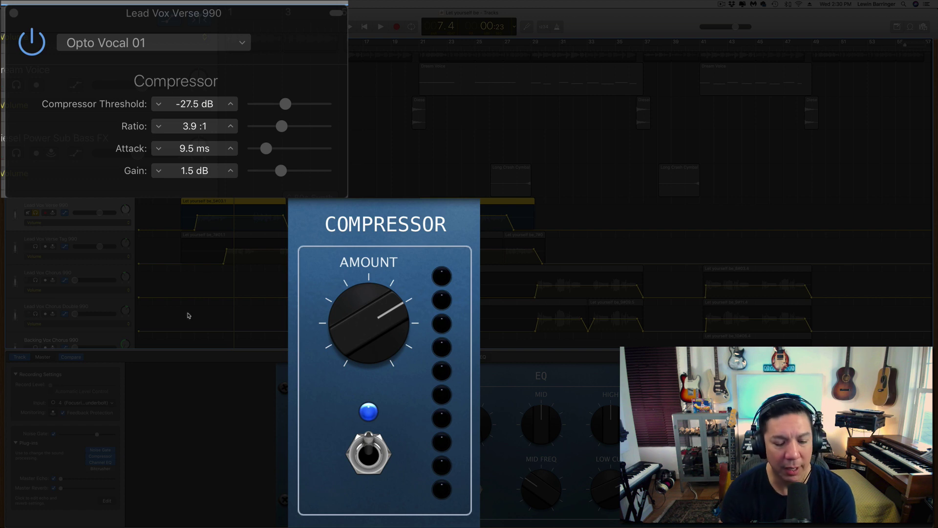
pyautogui.moveTo(388, 320); pyautogui.dragTo(387, 350)
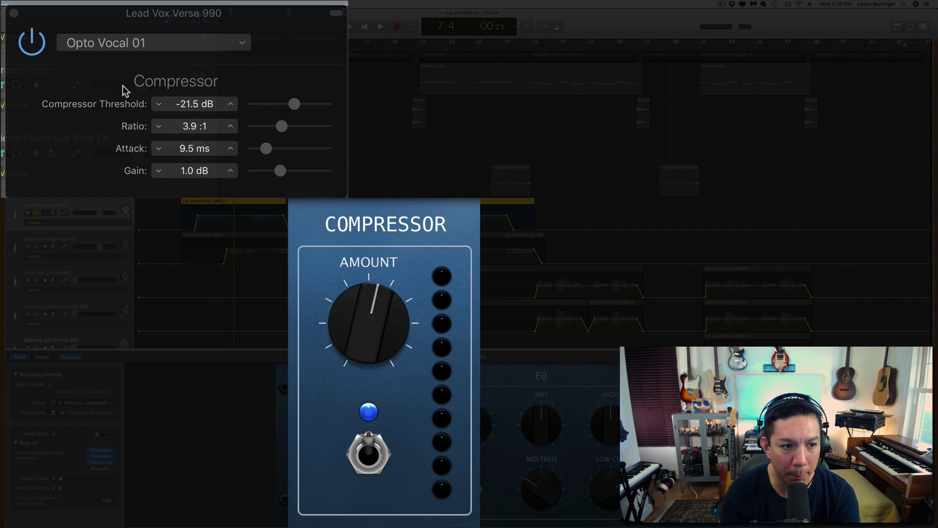
# Step: Lower the output gain and tighten the threshold to -28.5 dB, A/B-ing the compressor during playback
pyautogui.click(158, 170)
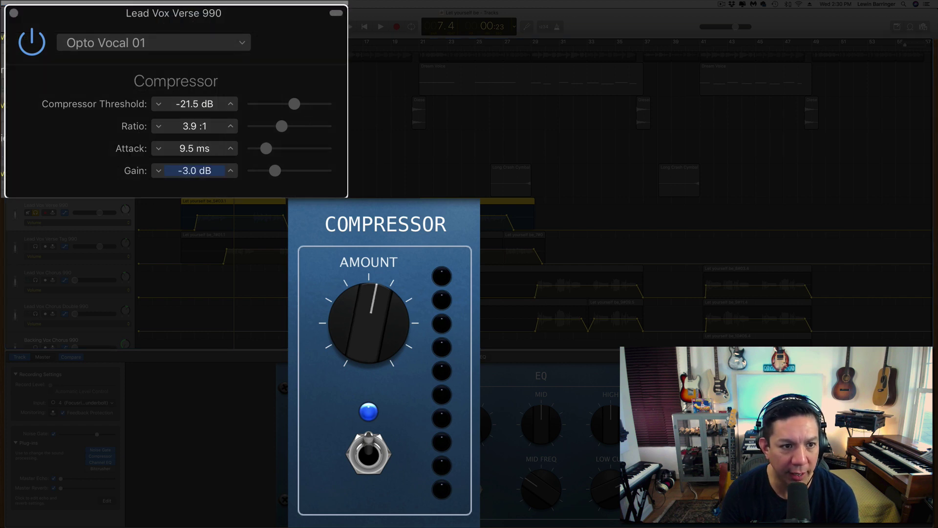
pyautogui.press('space')
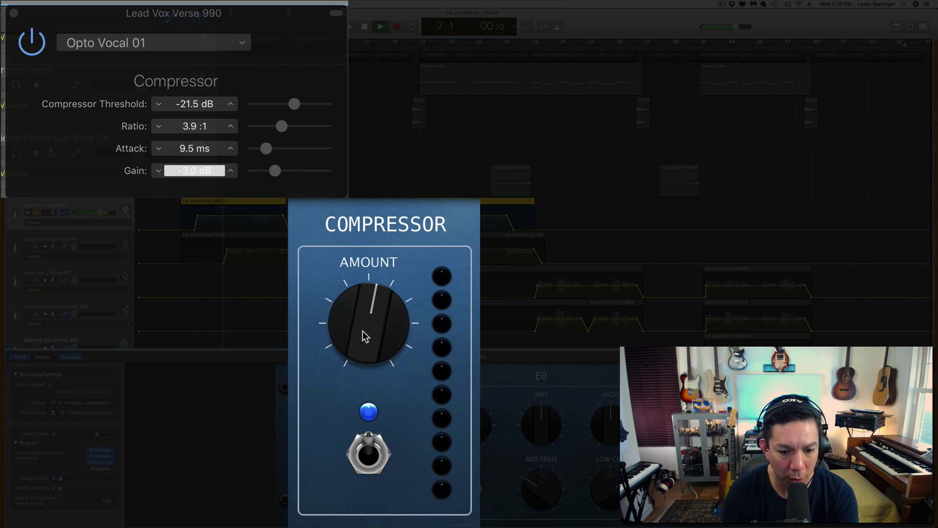
pyautogui.moveTo(364, 336); pyautogui.dragTo(363, 303)
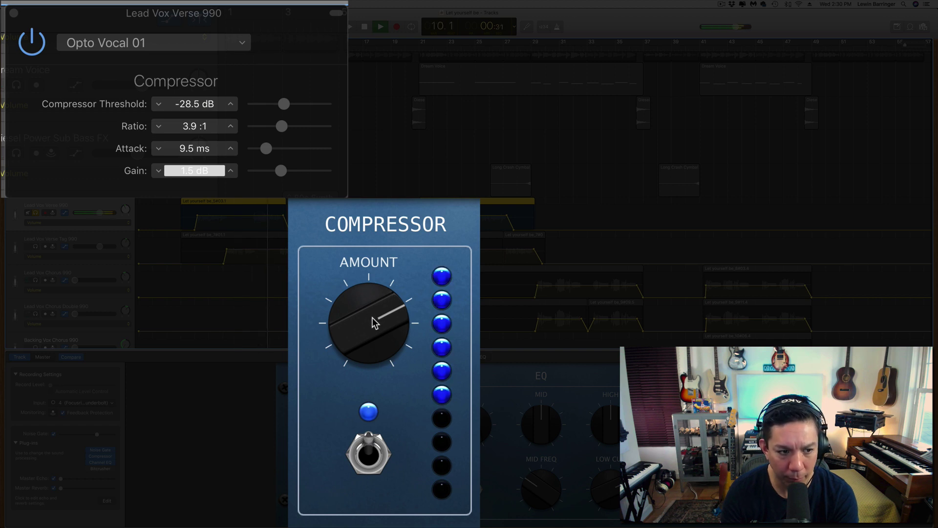
pyautogui.click(31, 45)
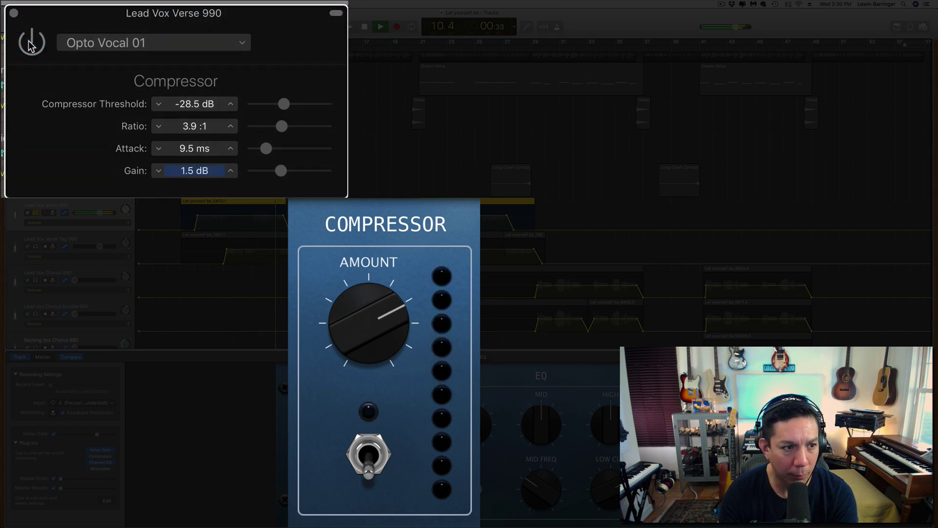
pyautogui.click(30, 45)
# Step: Pull the compressor gain below zero to -6.5 dB, comparing bypassed and active sound
pyautogui.moveTo(283, 171); pyautogui.dragTo(273, 178)
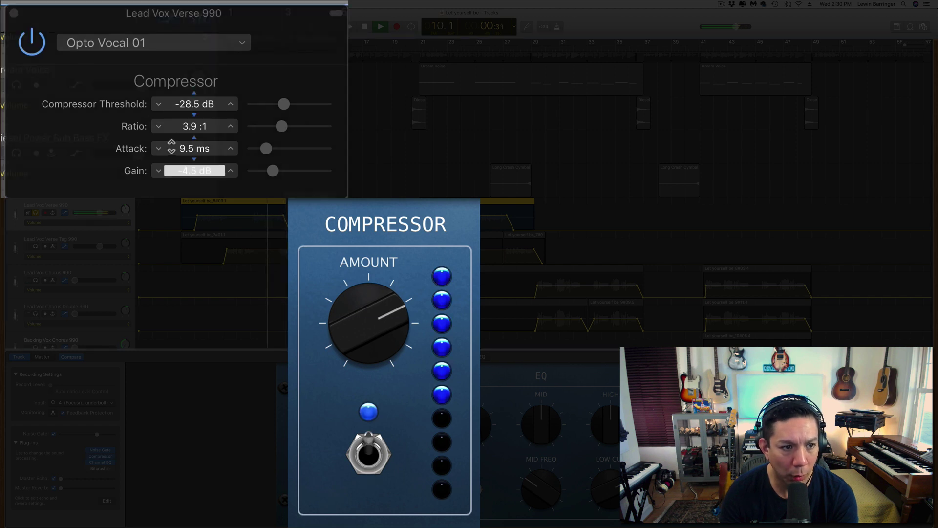
pyautogui.click(31, 45)
pyautogui.click(32, 46)
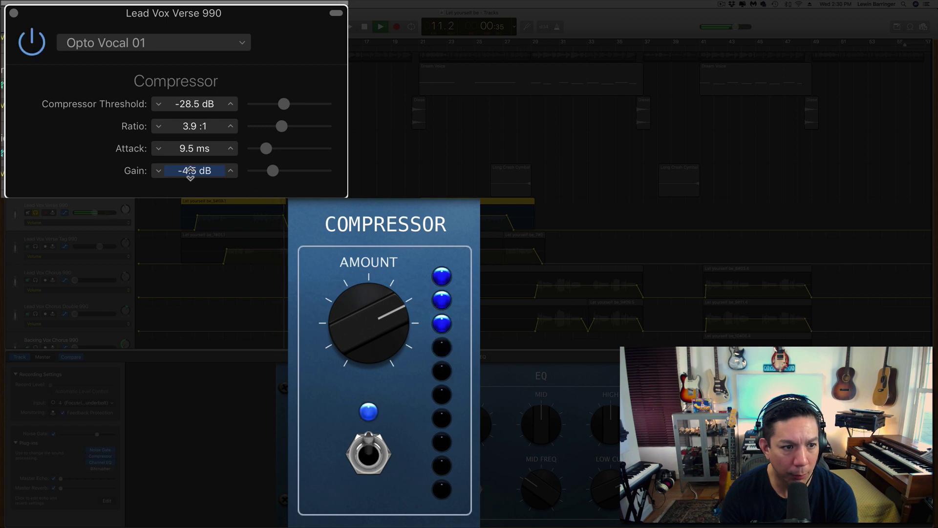
pyautogui.moveTo(180, 171); pyautogui.dragTo(161, 178)
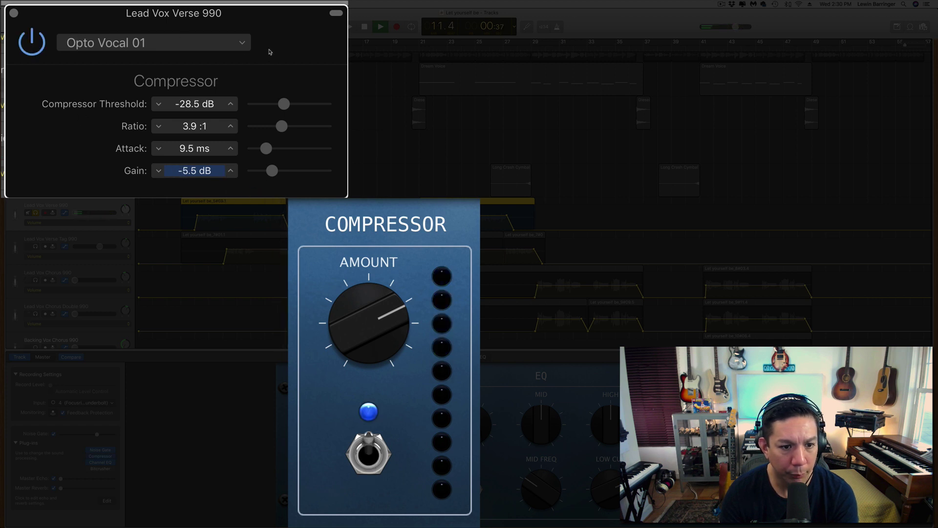
pyautogui.click(38, 44)
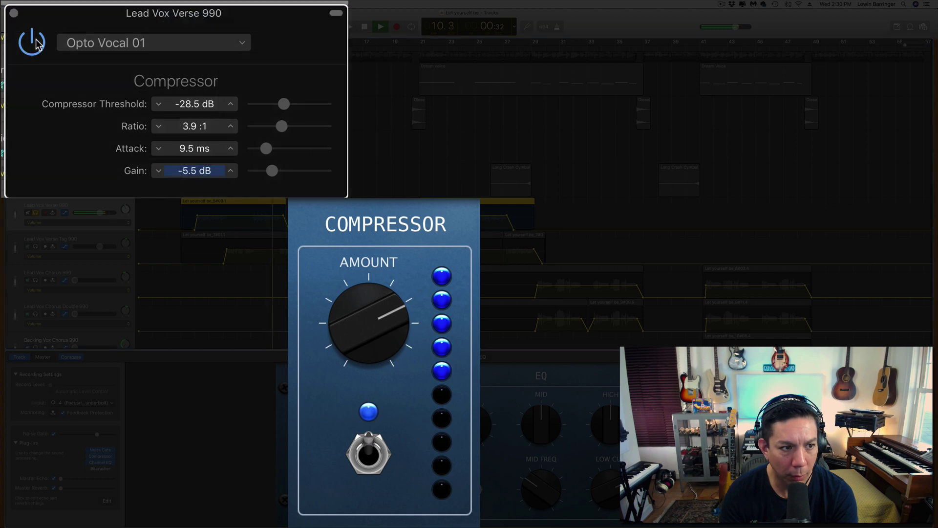
pyautogui.click(37, 44)
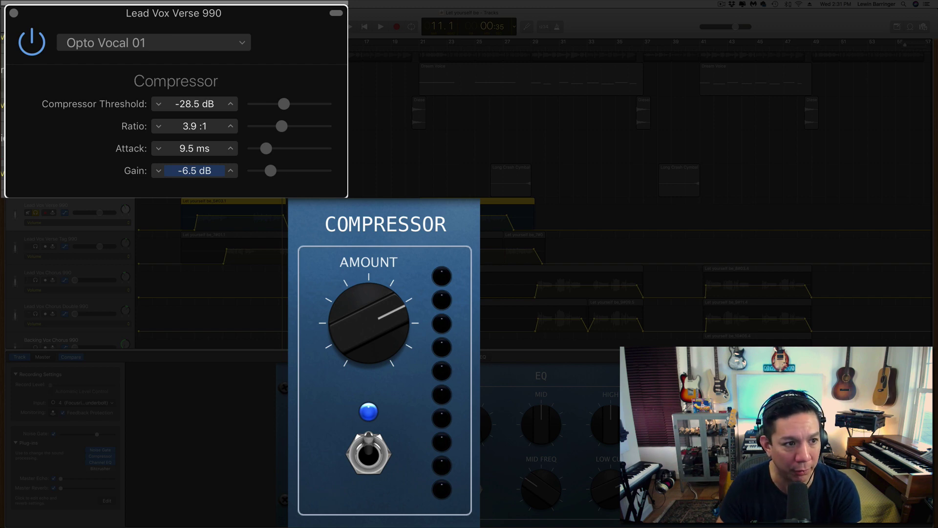
# Step: Close the compressor, unsolo Lead Vox Verse 990, and lift the Tag automation to +0.5 dB
pyautogui.click(14, 14)
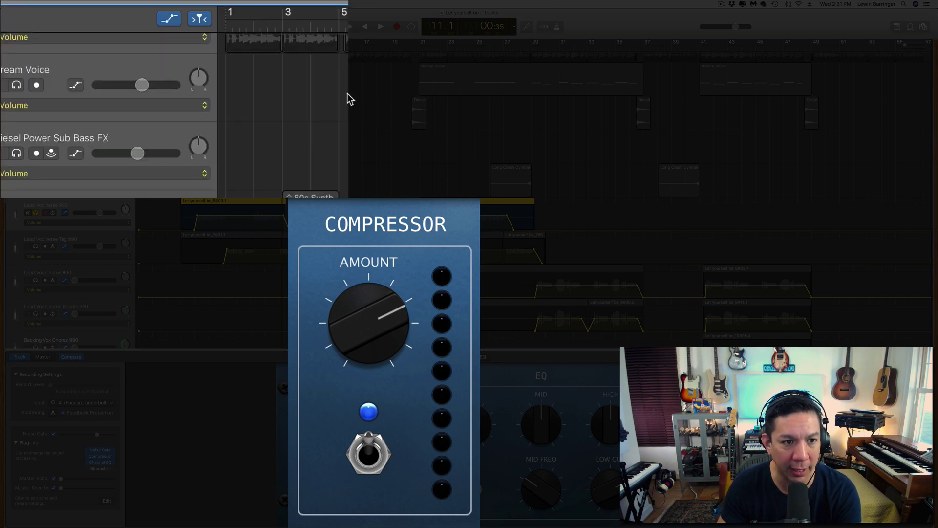
pyautogui.click(339, 24)
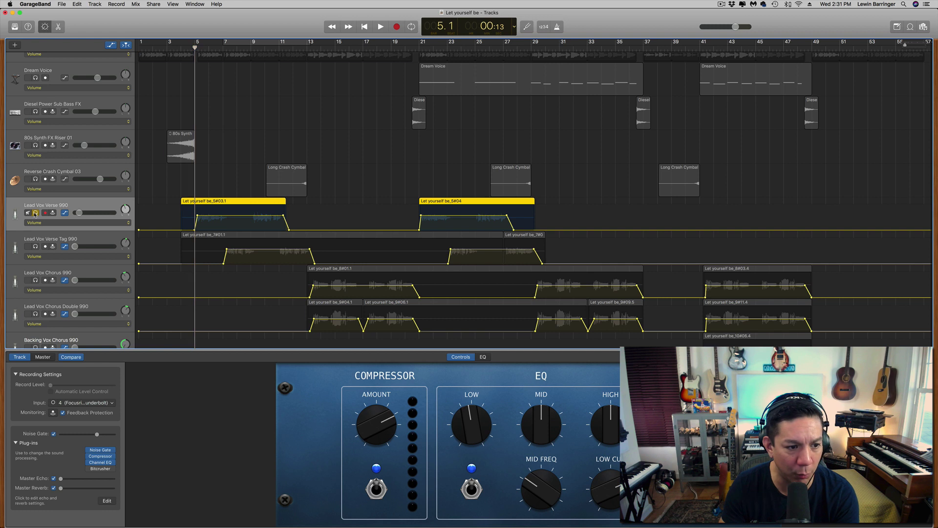
pyautogui.click(34, 214)
pyautogui.press('space')
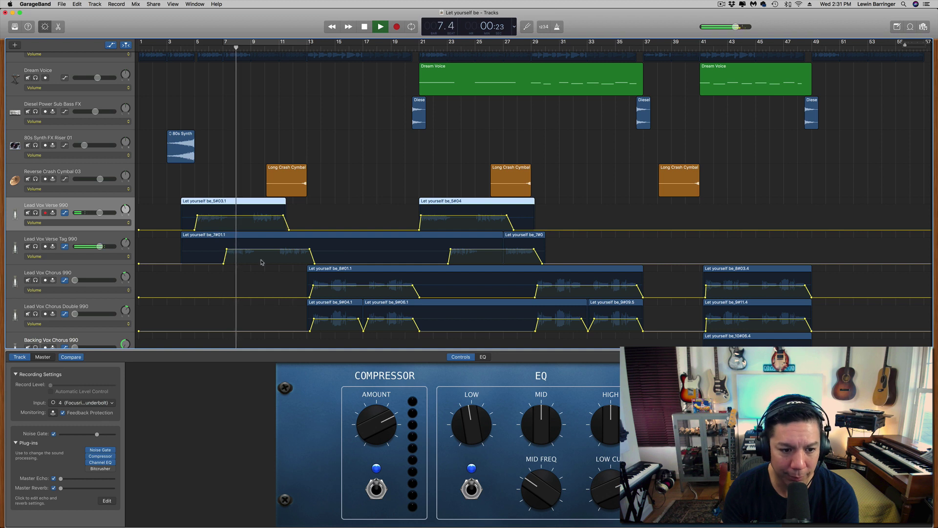
pyautogui.moveTo(256, 249); pyautogui.dragTo(255, 248)
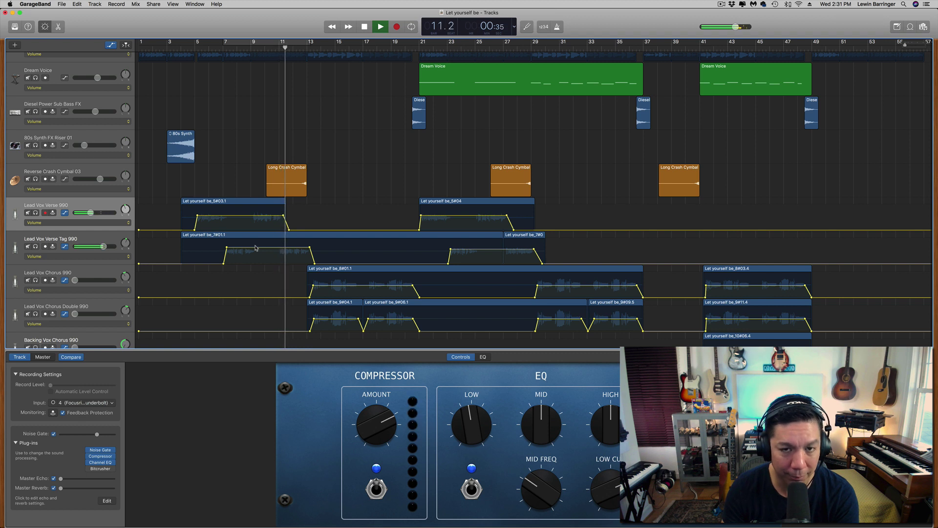
pyautogui.press('space')
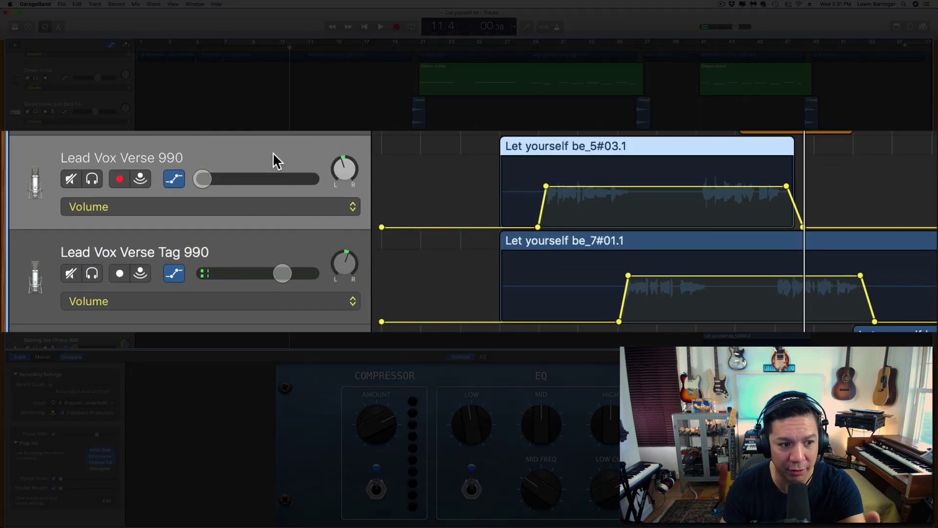
pyautogui.click(262, 241)
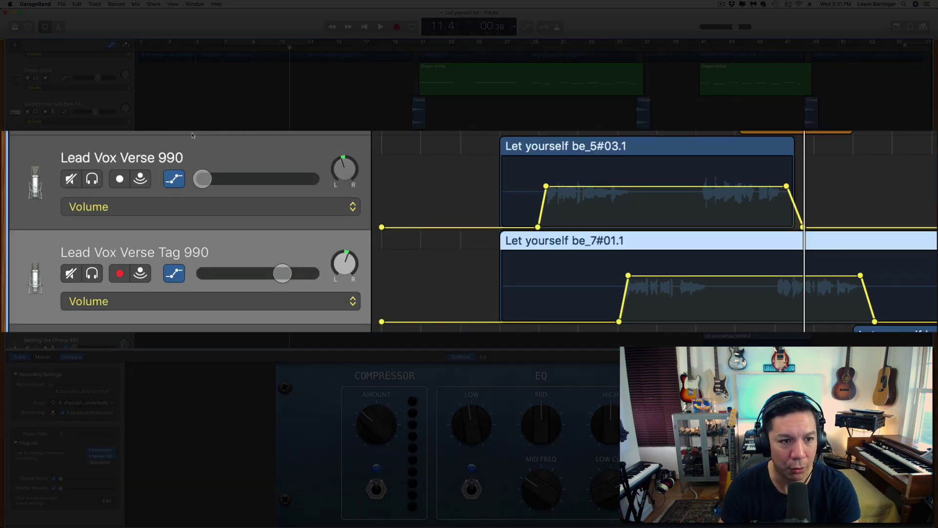
pyautogui.click(195, 49)
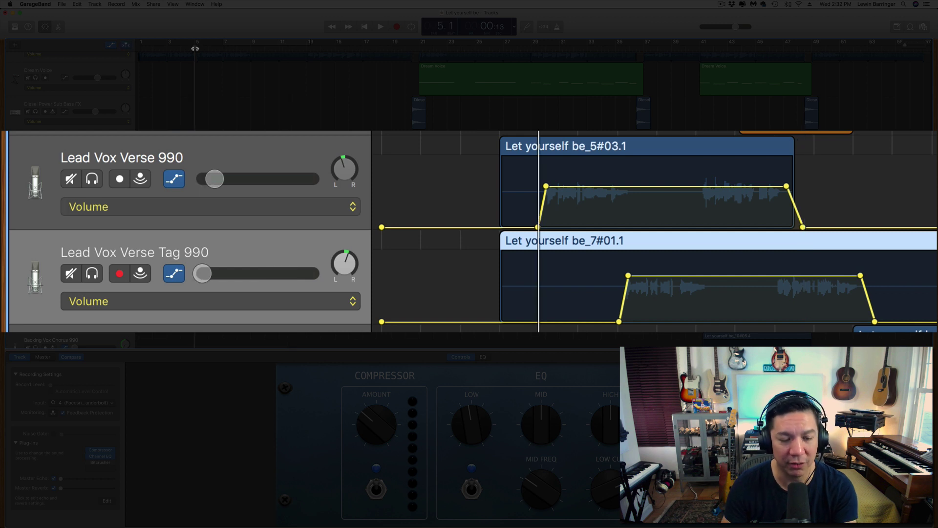
pyautogui.press('space')
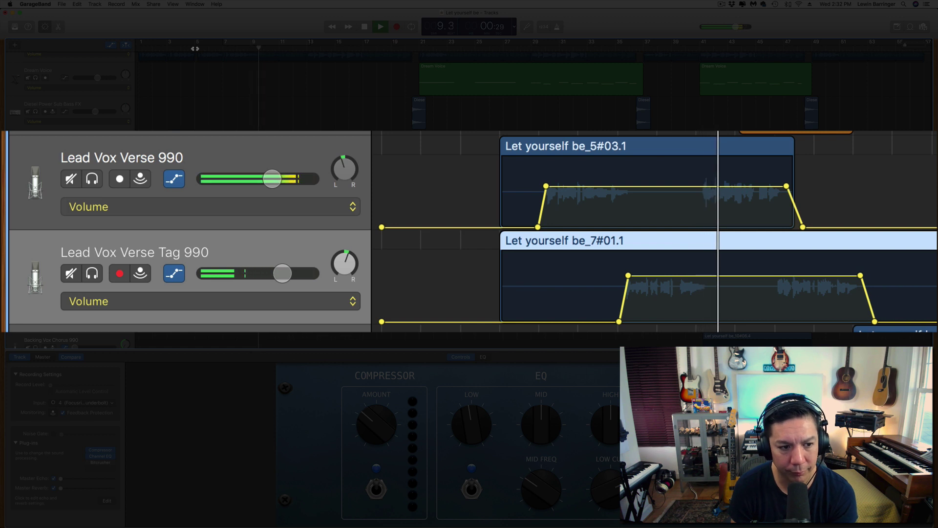
pyautogui.press('space')
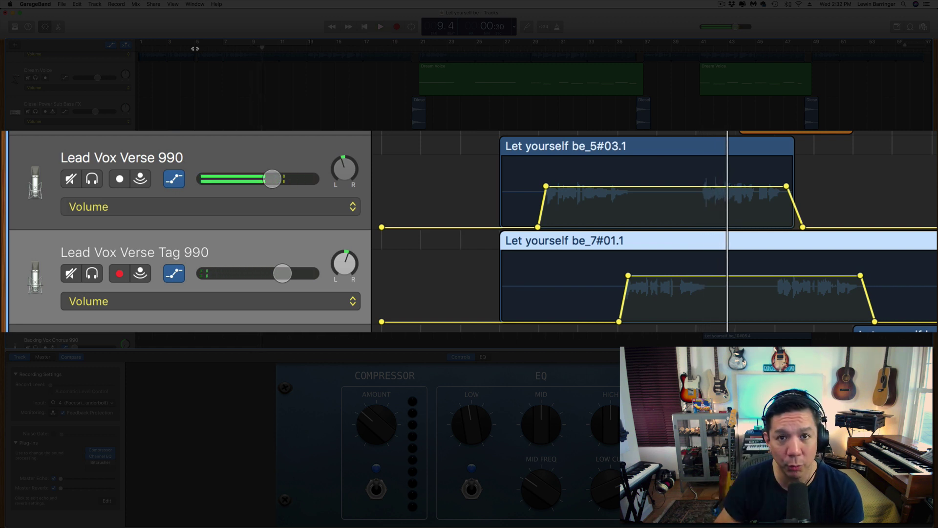
# Step: Duplicate the Lead Vox Verse 990 track and pan the copy to -7
pyautogui.click(204, 147)
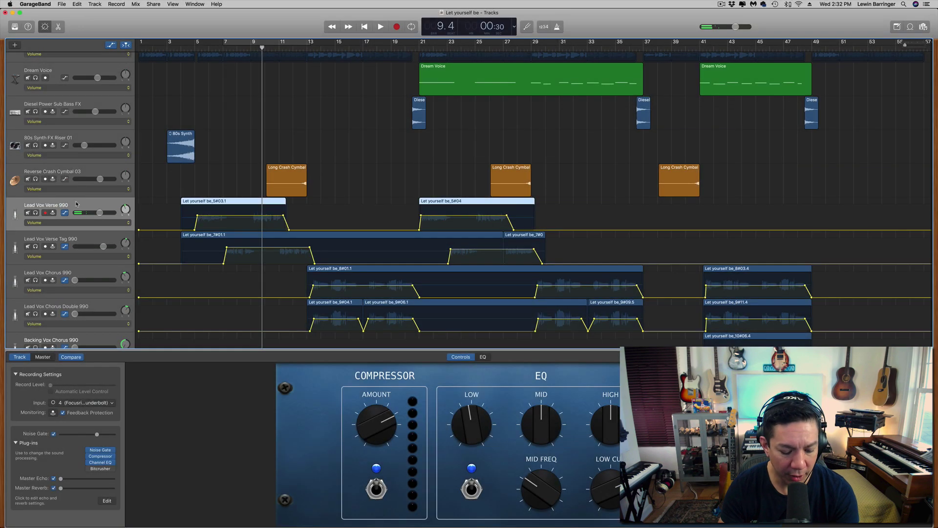
pyautogui.press('super+d')
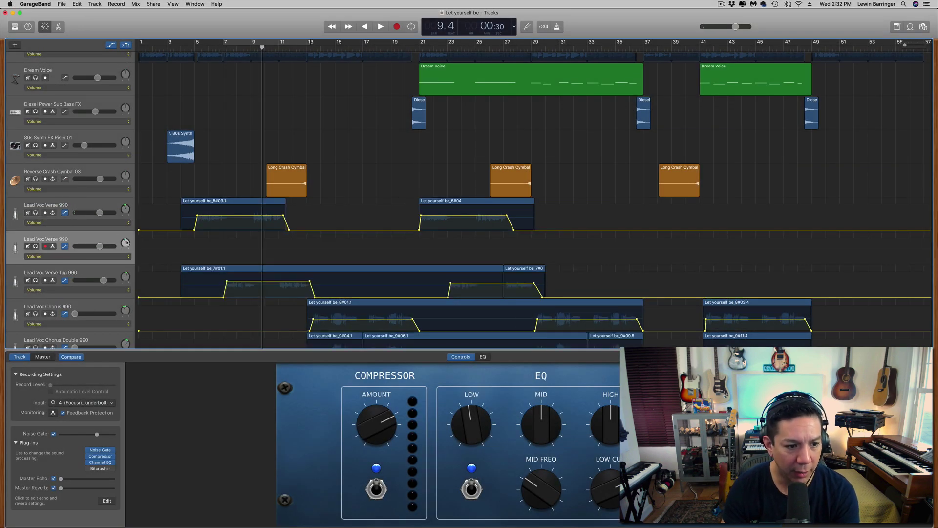
pyautogui.moveTo(126, 243); pyautogui.dragTo(126, 248)
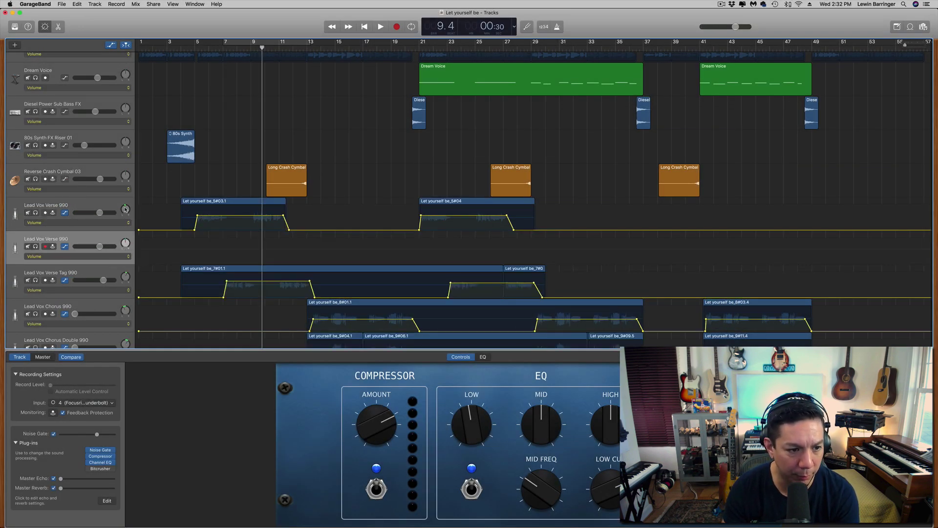
pyautogui.click(126, 246)
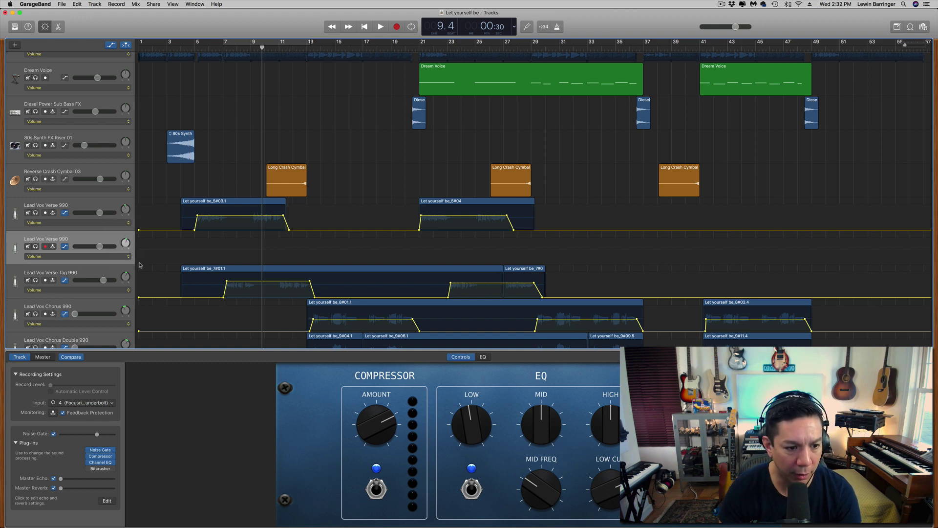
# Step: Move both Lead Vox Verse Tag regions onto the new track and play them back from bar 5
pyautogui.click(78, 267)
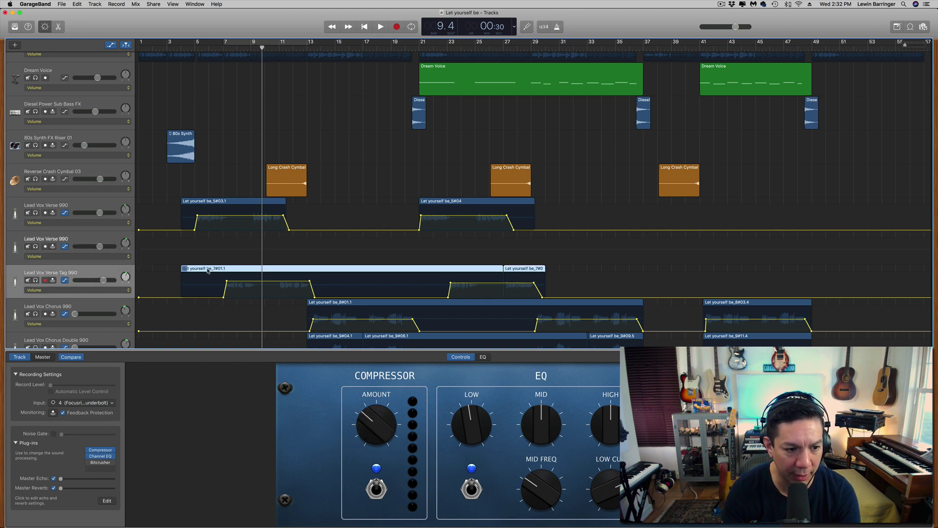
pyautogui.moveTo(208, 271); pyautogui.dragTo(207, 236)
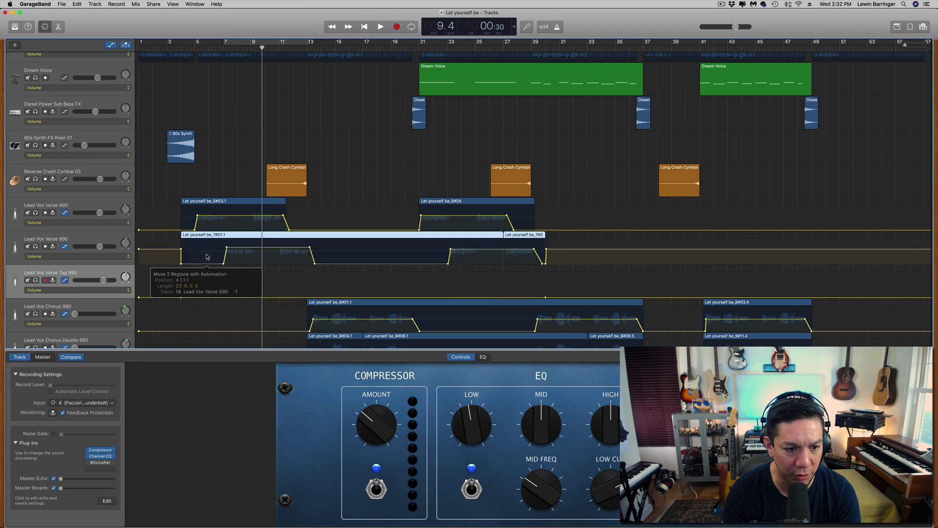
pyautogui.click(198, 47)
pyautogui.press('space')
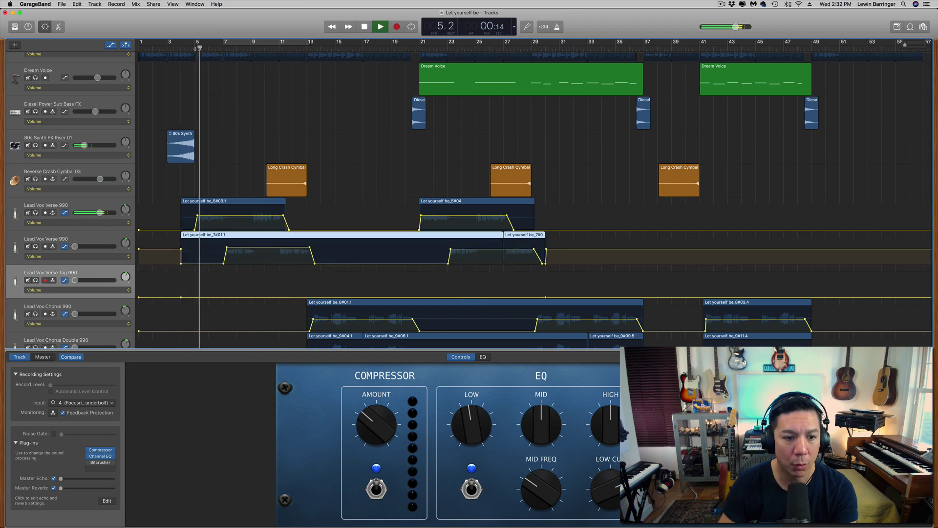
pyautogui.click(238, 217)
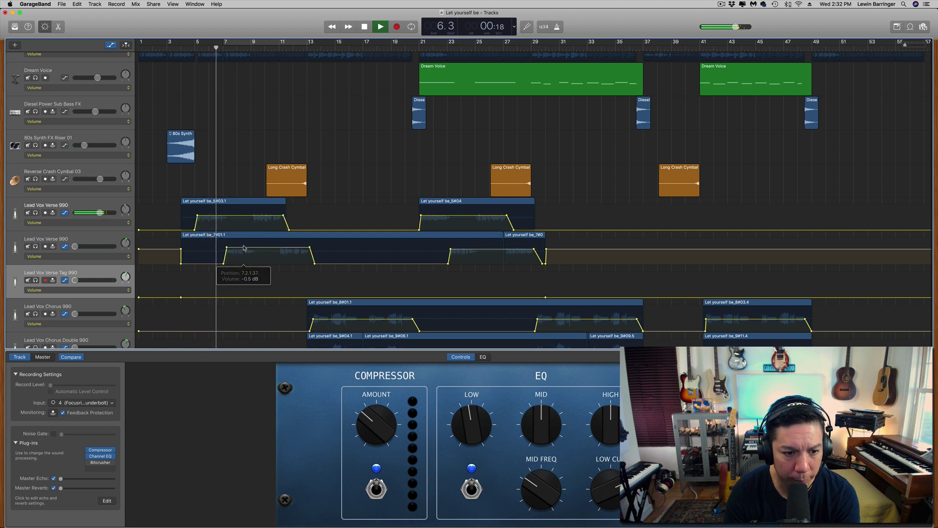
pyautogui.press('space')
# Step: Lower the new track's volume automation to -2.8 dB and replay from bar 5
pyautogui.moveTo(236, 218); pyautogui.dragTo(247, 249)
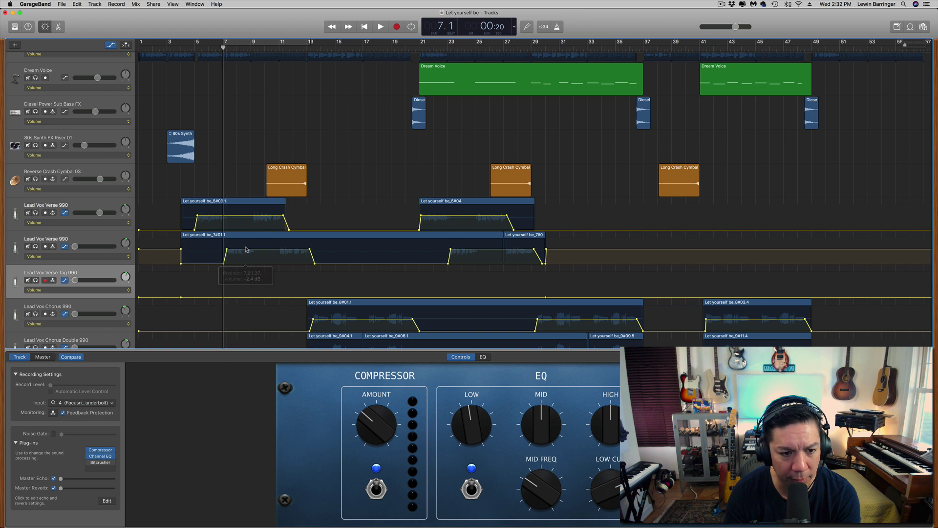
pyautogui.click(197, 47)
pyautogui.press('space')
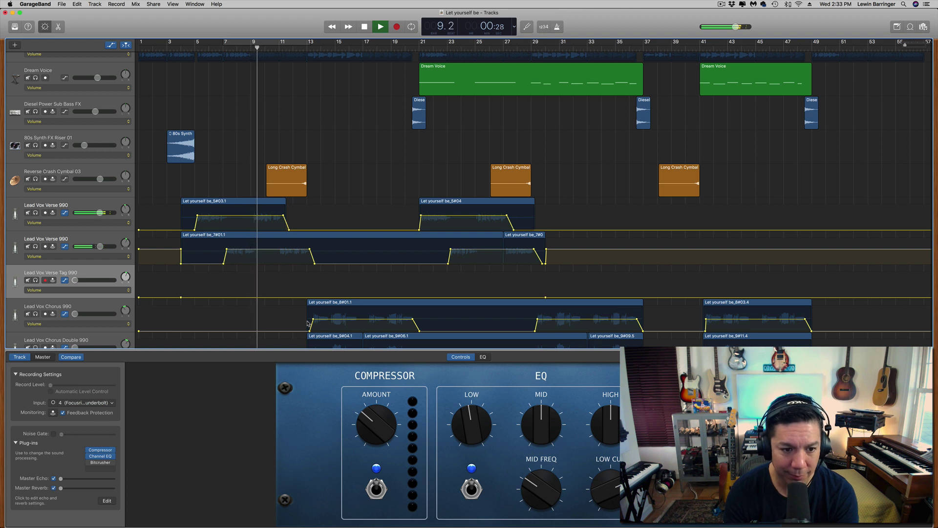
pyautogui.press('space')
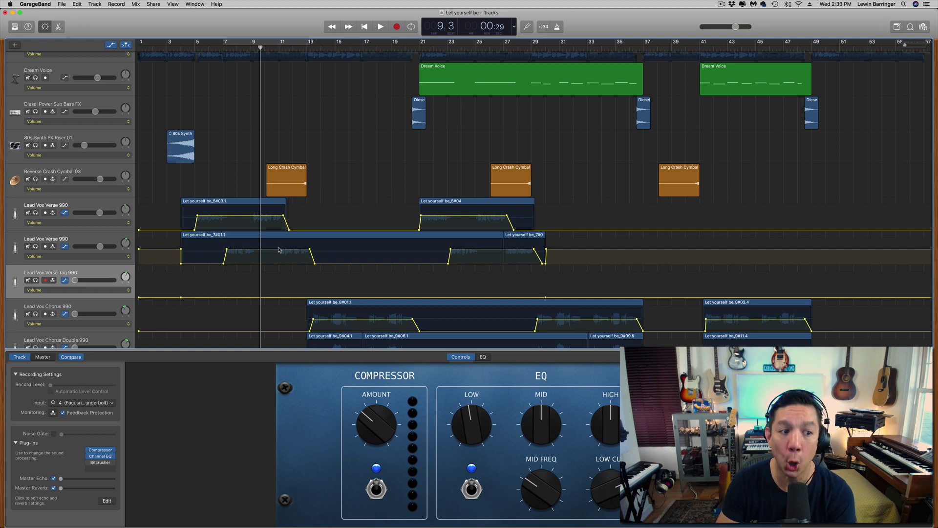
pyautogui.scroll(-5, 294, 267)
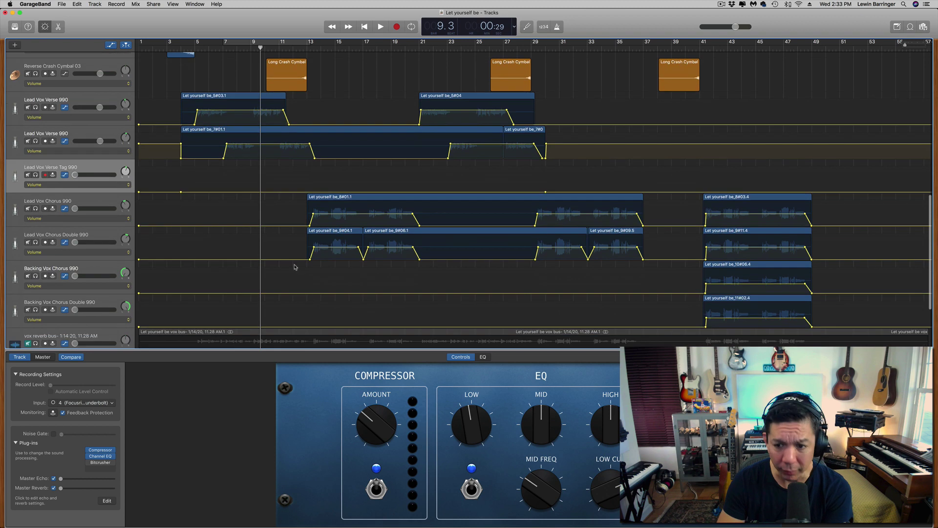
pyautogui.scroll(-5, 295, 267)
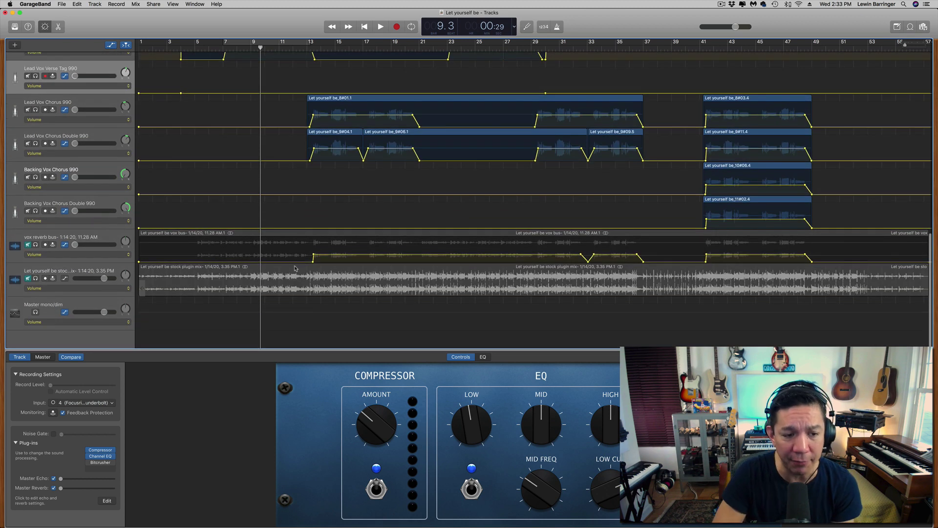
pyautogui.scroll(20, 295, 266)
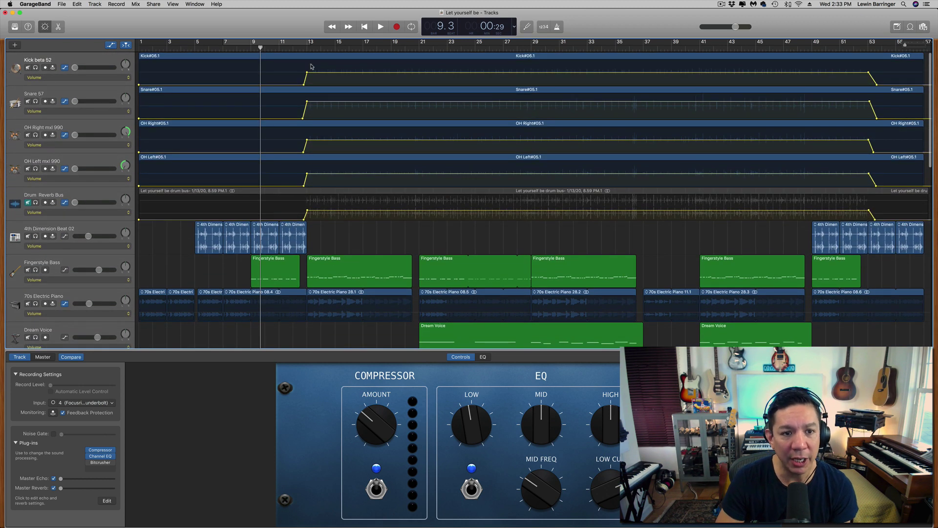
pyautogui.click(306, 47)
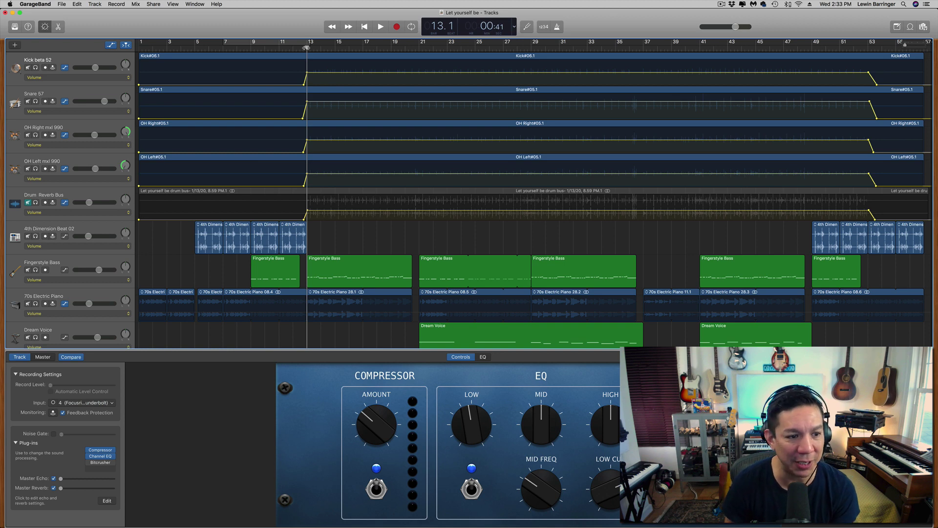